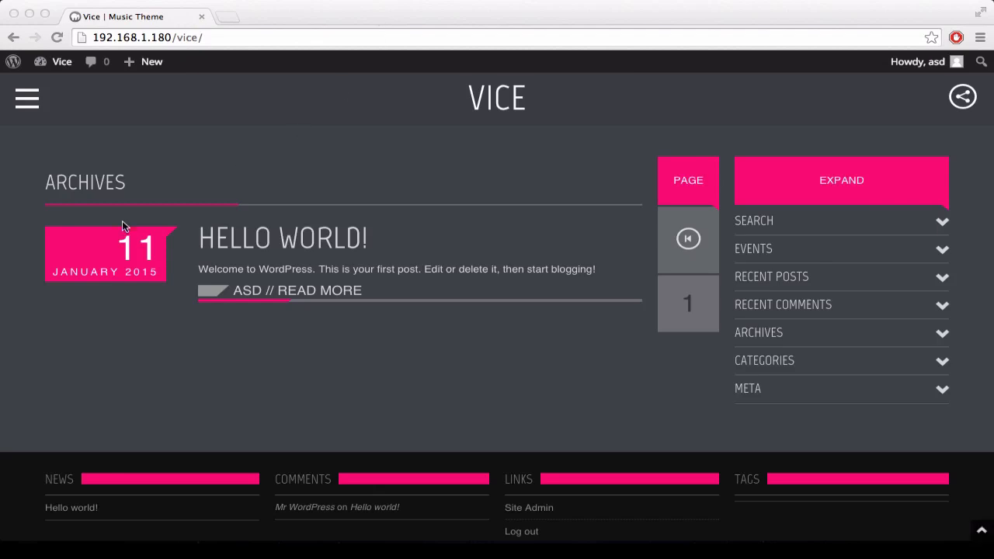
left_click(181, 111)
mouse_move(66, 68)
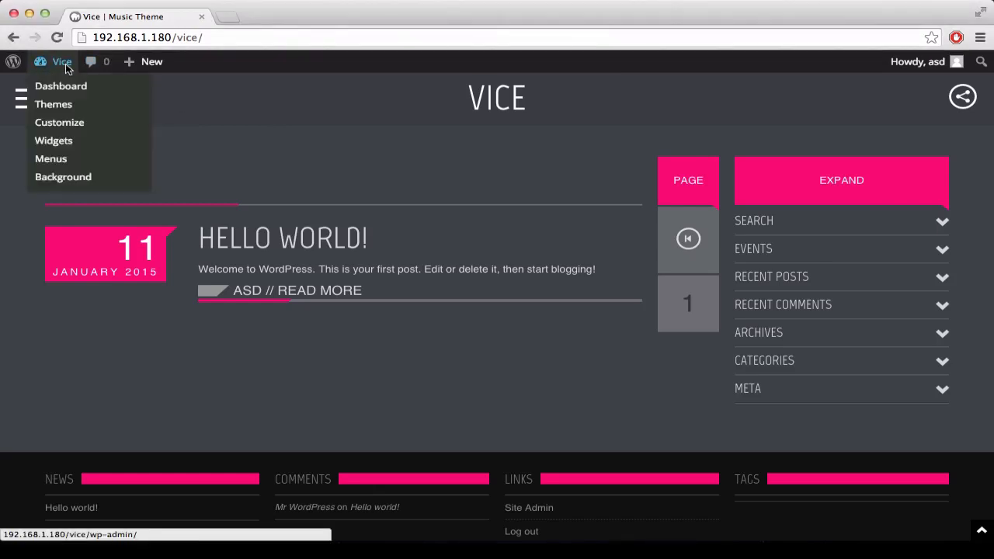
left_click(52, 124)
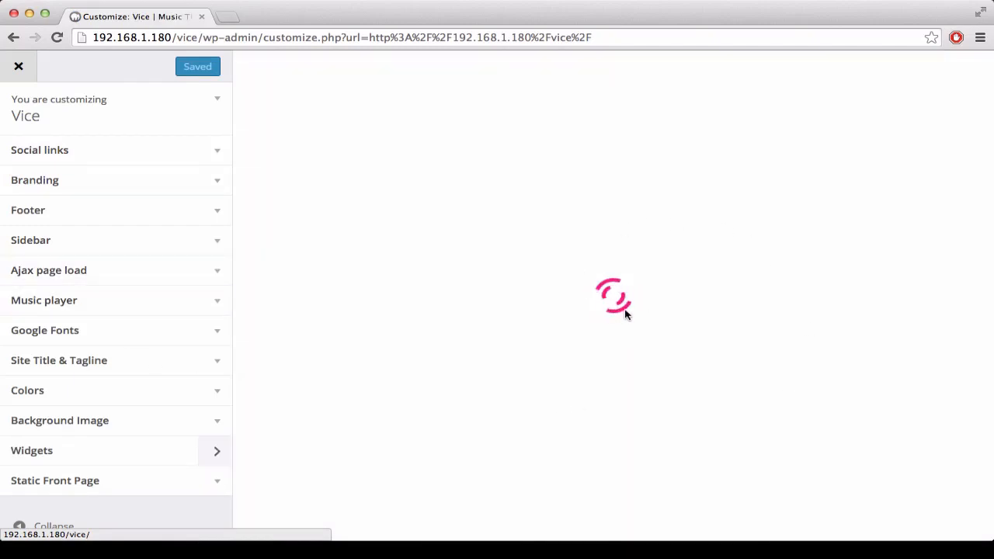
left_click(13, 44)
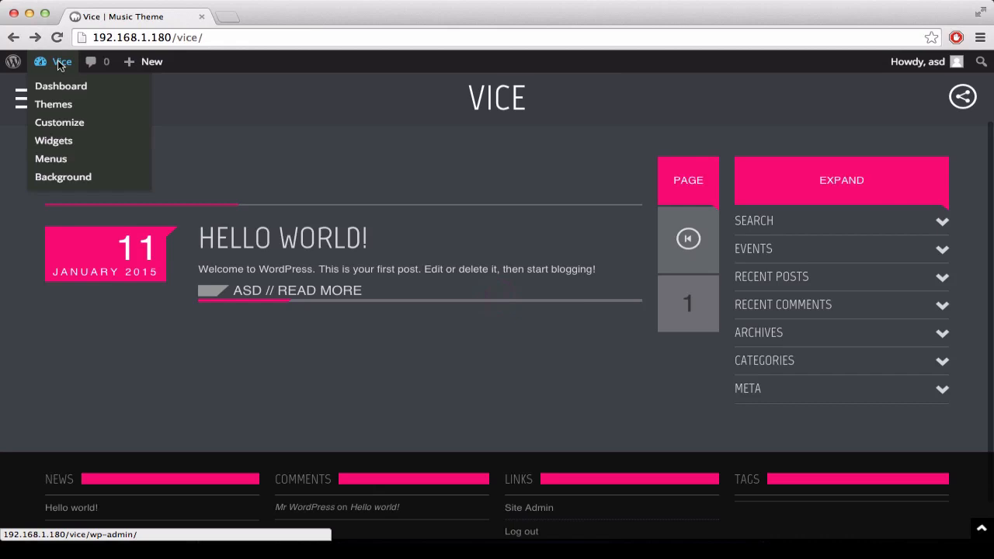
Step: Go to the site's installed plugins in the WordPress dashboard and deactivate the QT Preloader plugin
left_click(58, 63)
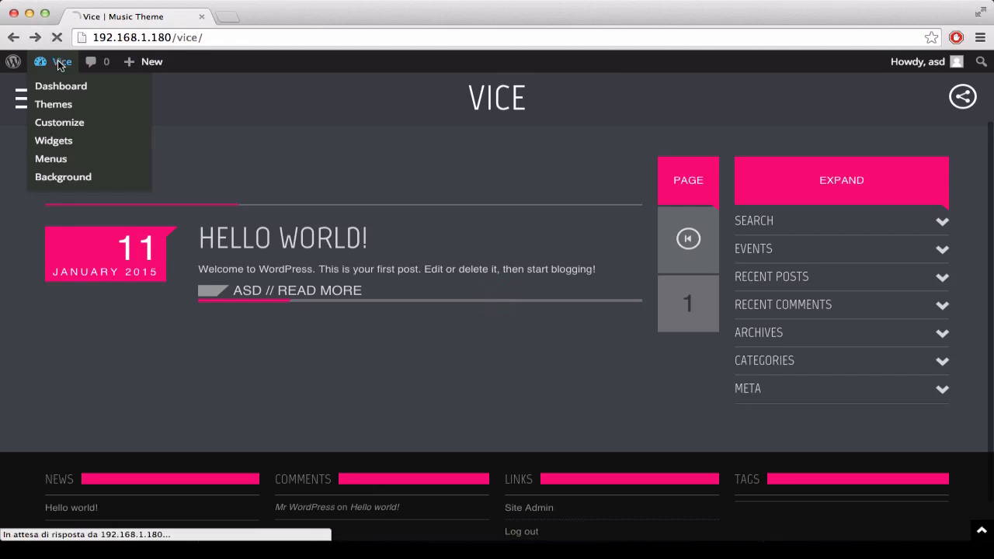
scroll(62, 411, "down", 1)
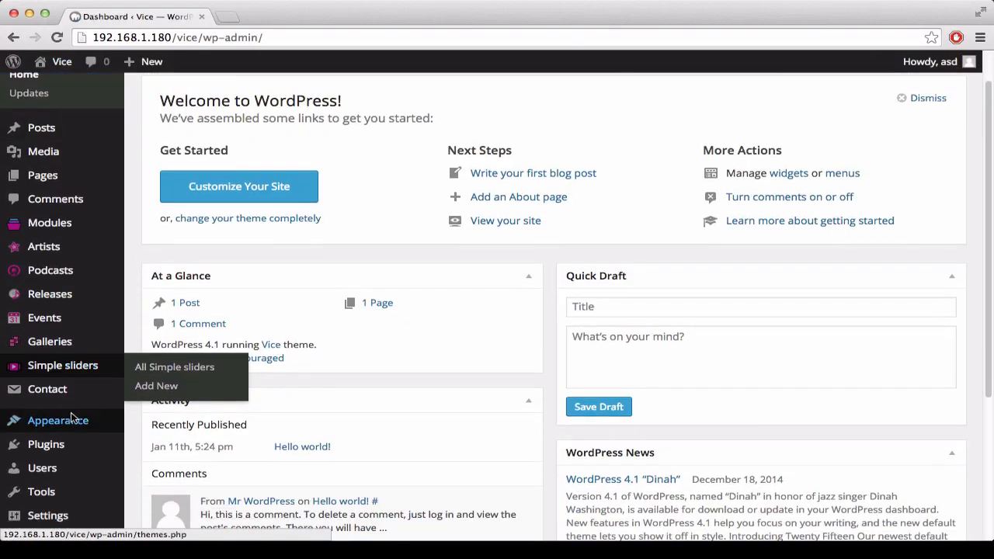
left_click(67, 446)
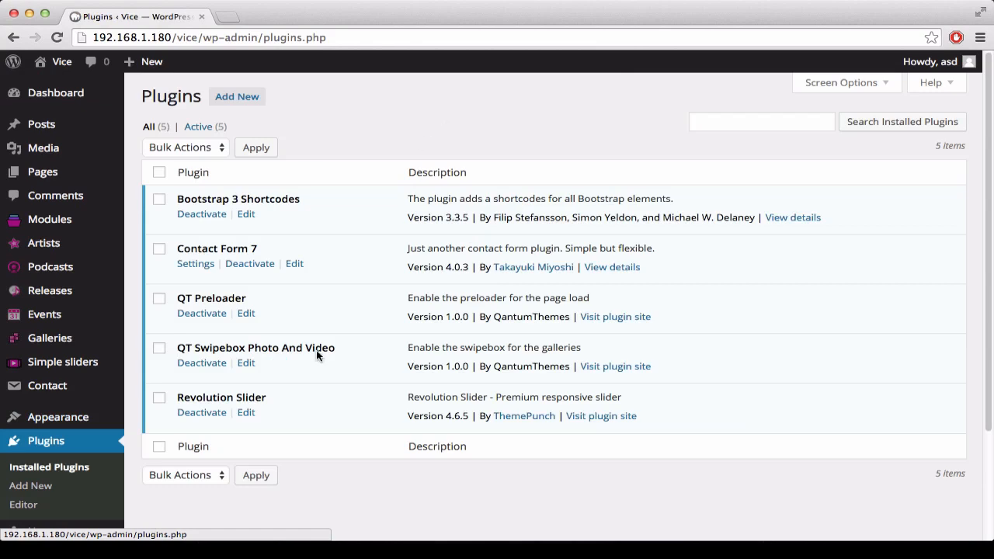
left_click(198, 311)
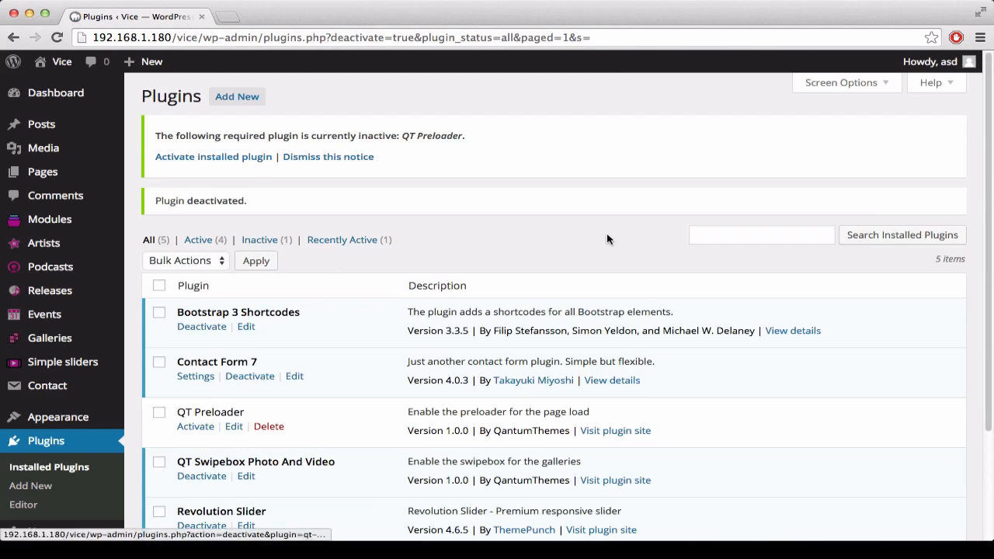
Step: Open the theme customizer for the Vice site and view the Ajax page load setting
mouse_move(97, 219)
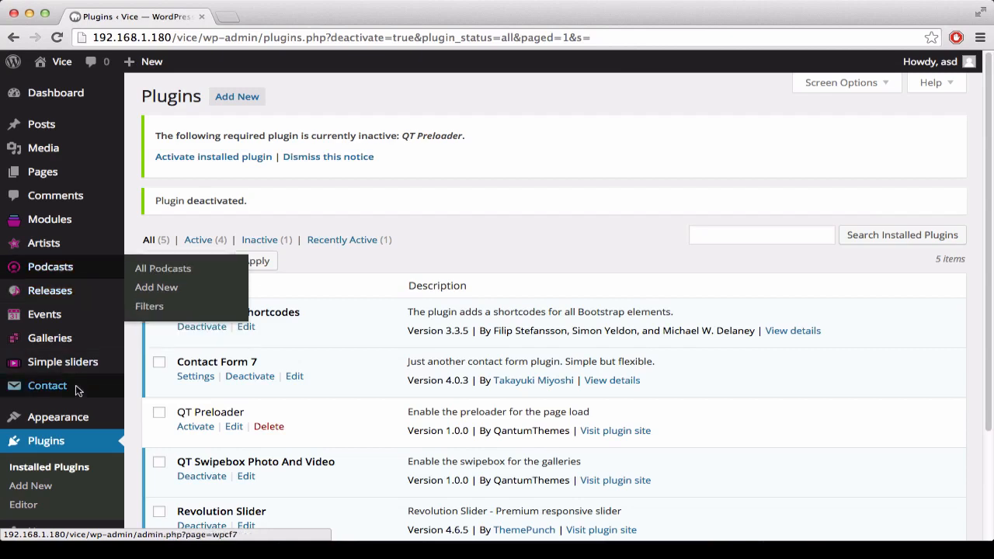
mouse_move(78, 415)
left_click(144, 386)
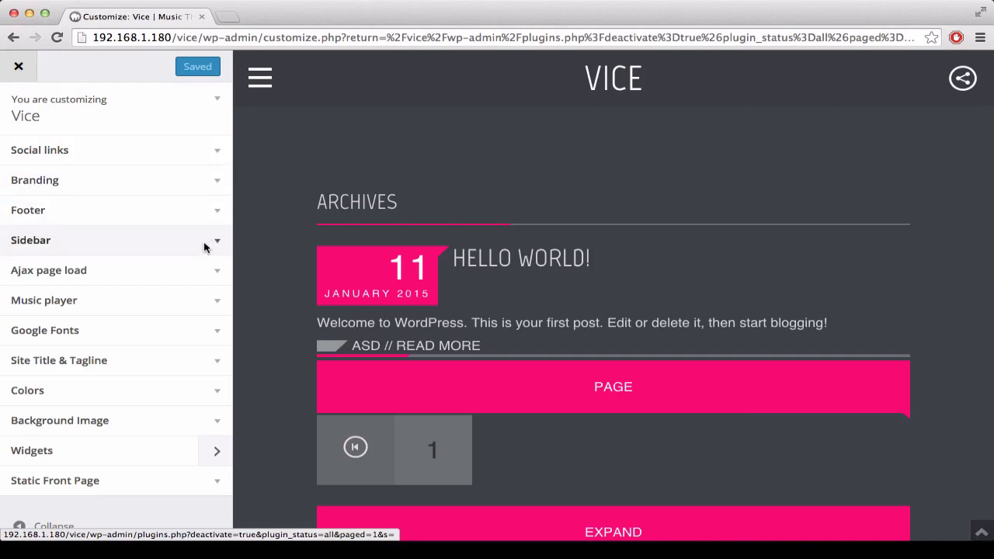
left_click(216, 273)
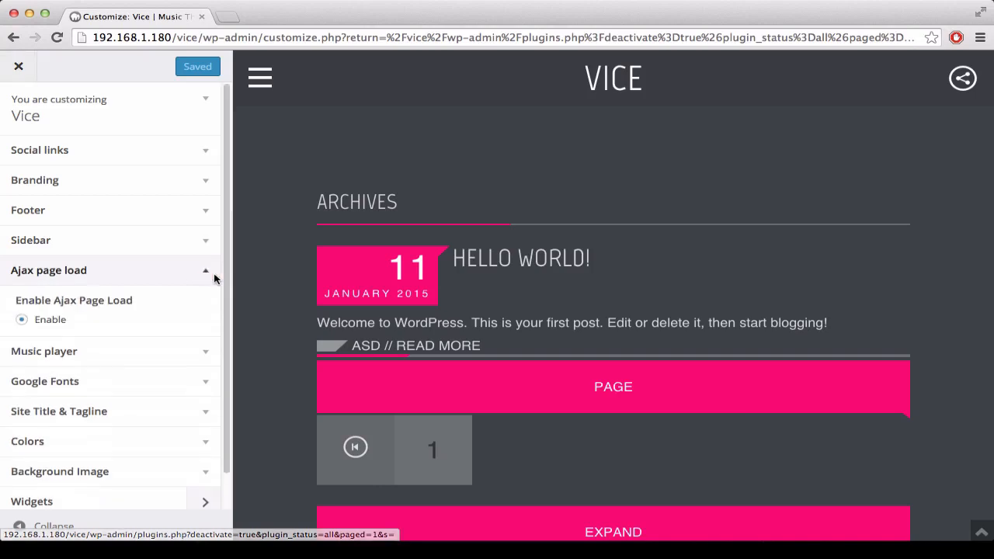
left_click(216, 274)
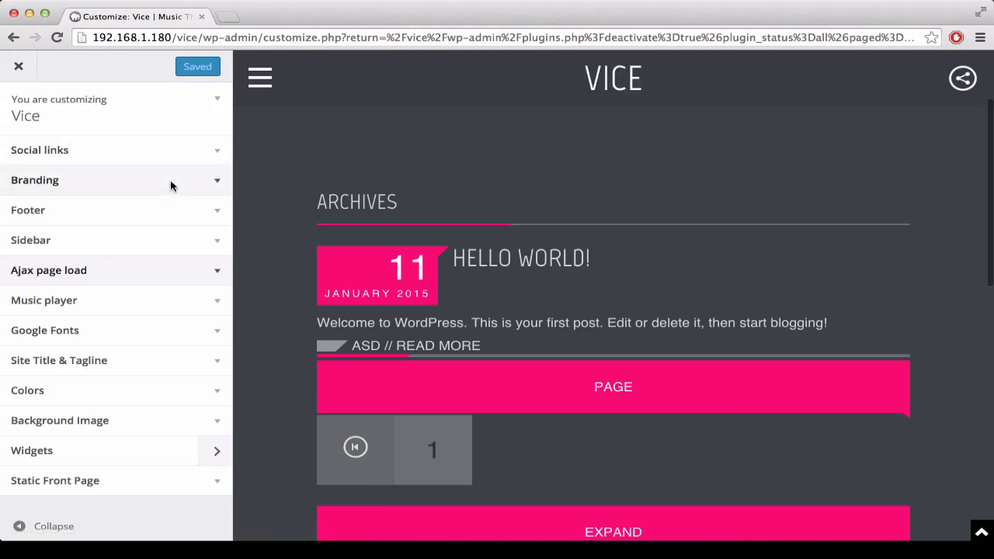
Step: Upload Viceo-logo-small.png from the 3. LOGO folder and set it as the header logo in the Branding settings
left_click(217, 190)
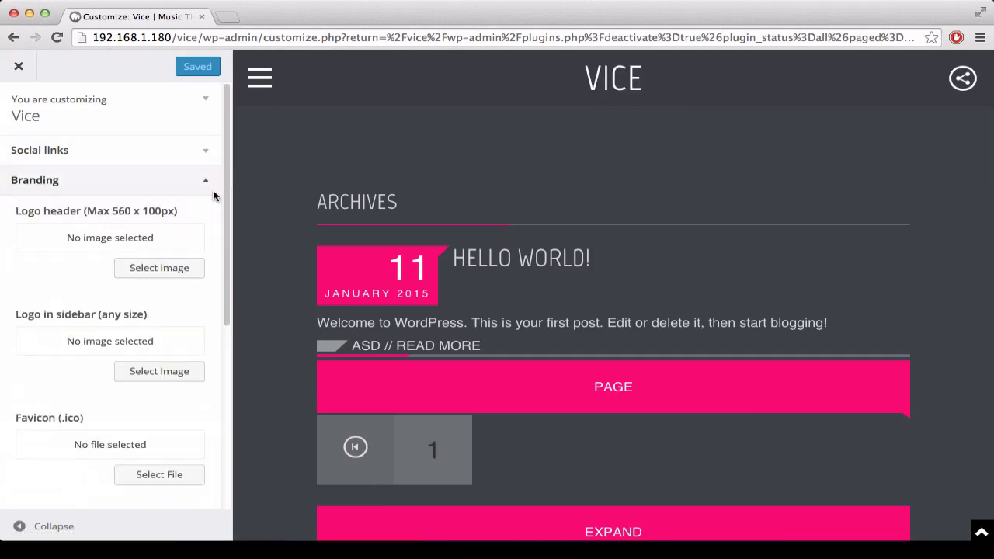
left_click(164, 271)
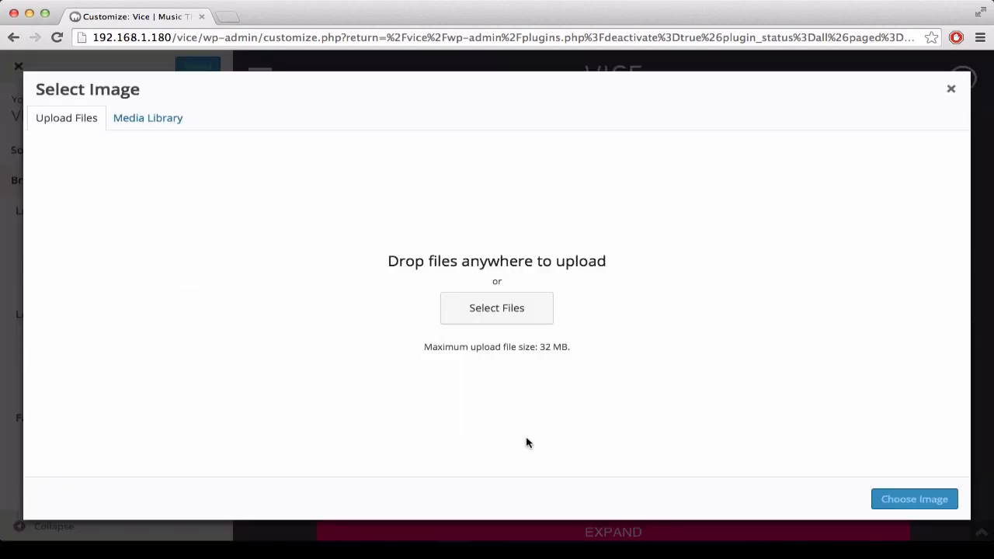
left_click(471, 312)
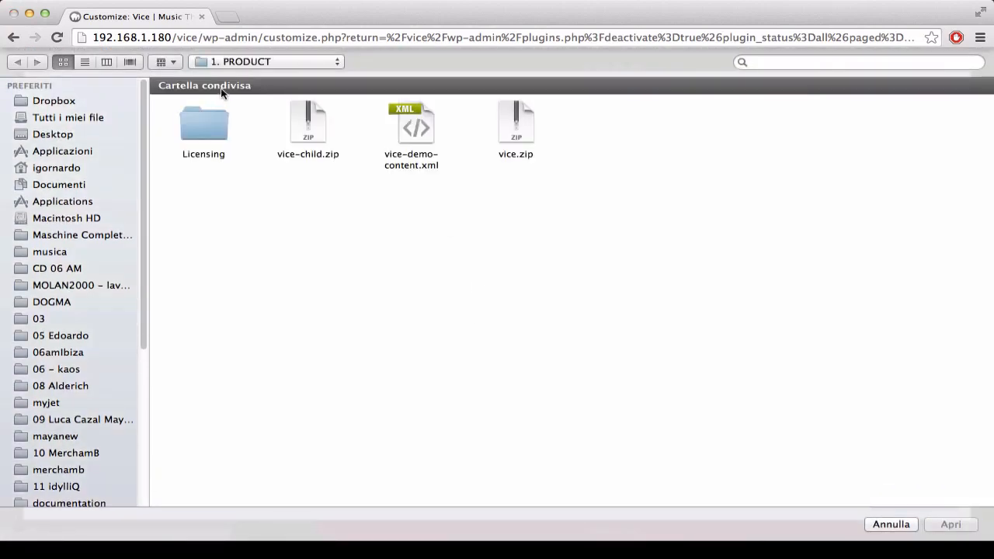
left_click(220, 63)
left_click(230, 76)
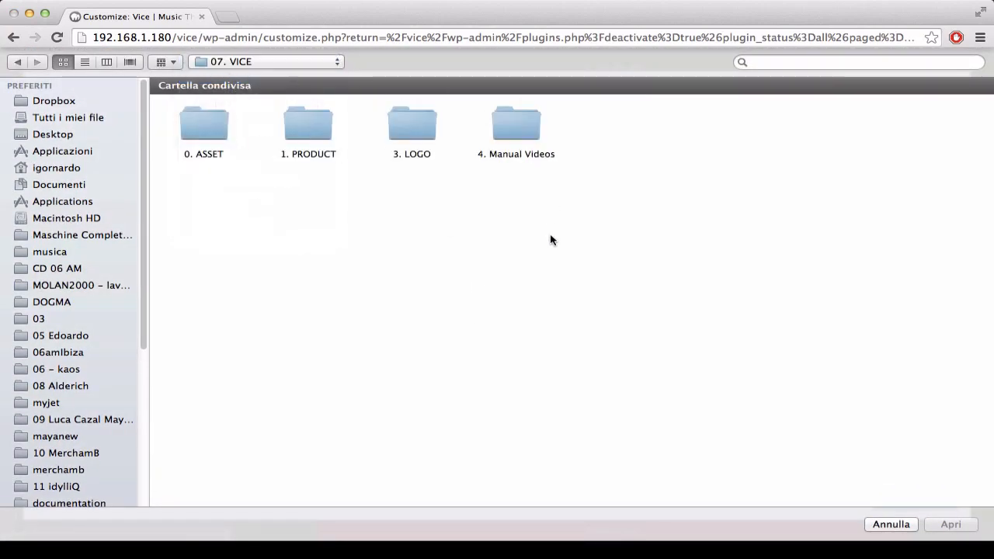
double_click(421, 130)
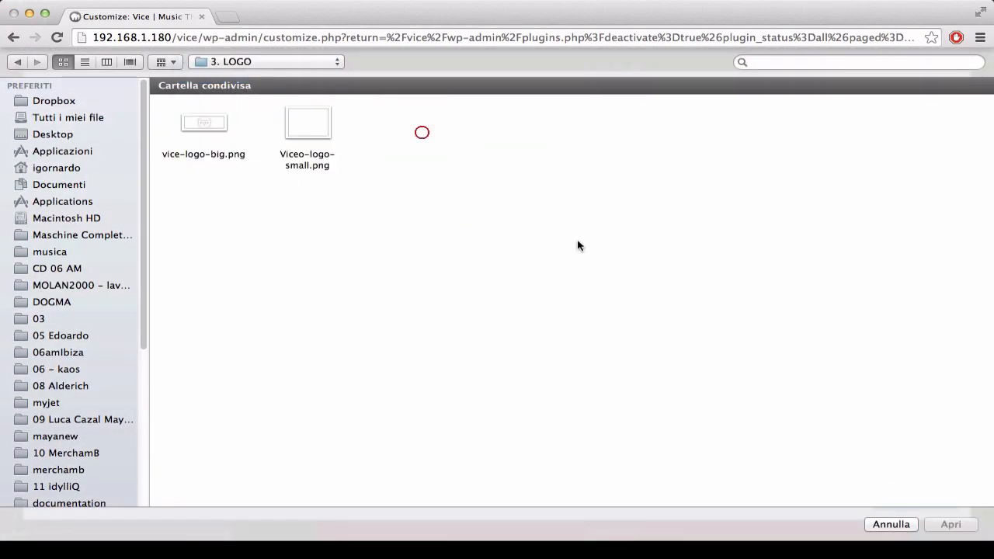
double_click(311, 127)
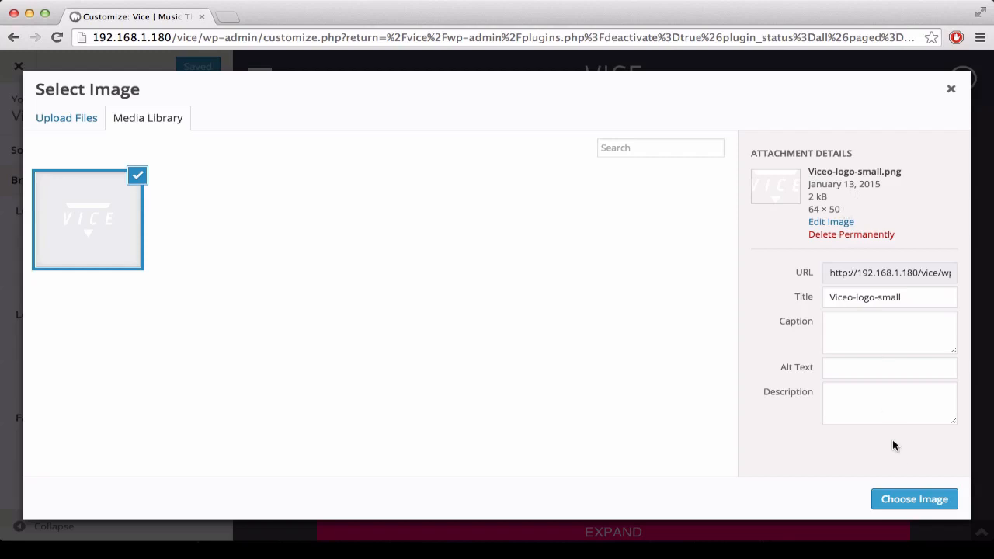
left_click(890, 495)
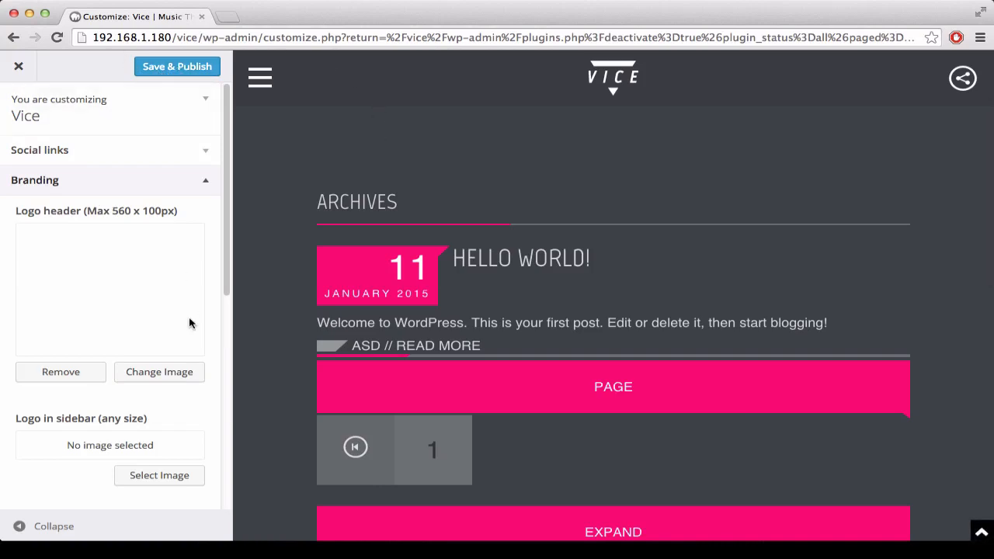
Step: Upload vice-logo-big.png from the 3. LOGO folder and set it as the sidebar logo in the Branding settings
scroll(163, 334, "down", 3)
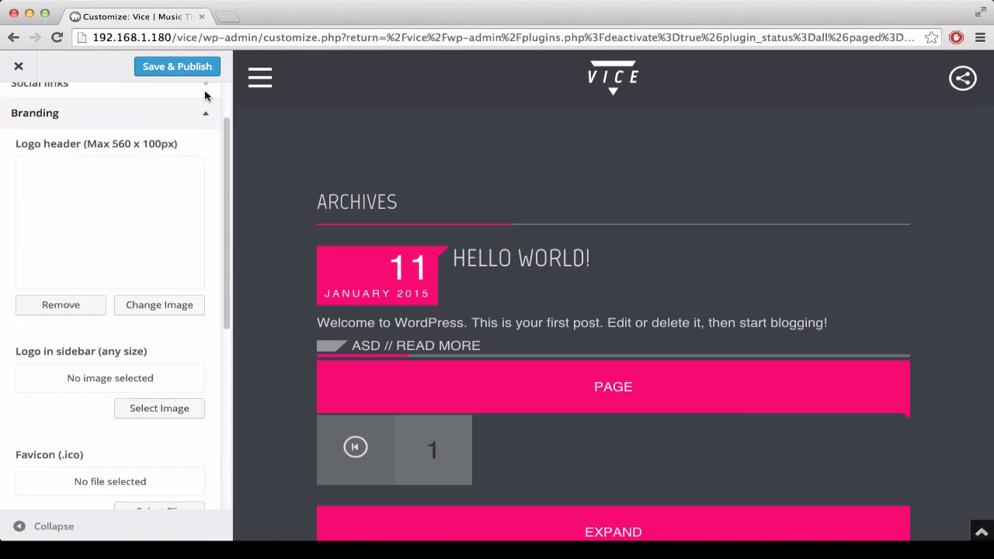
left_click(258, 76)
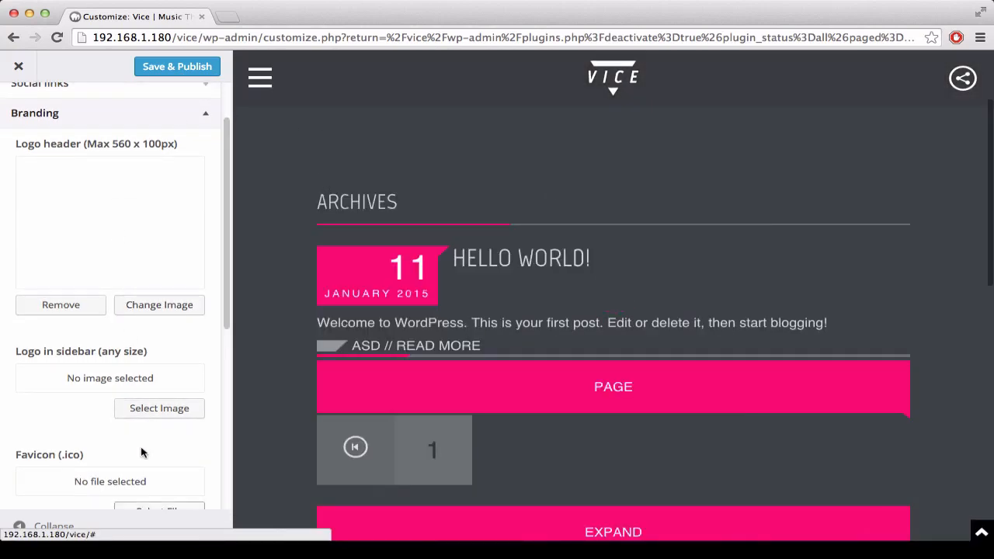
left_click(152, 410)
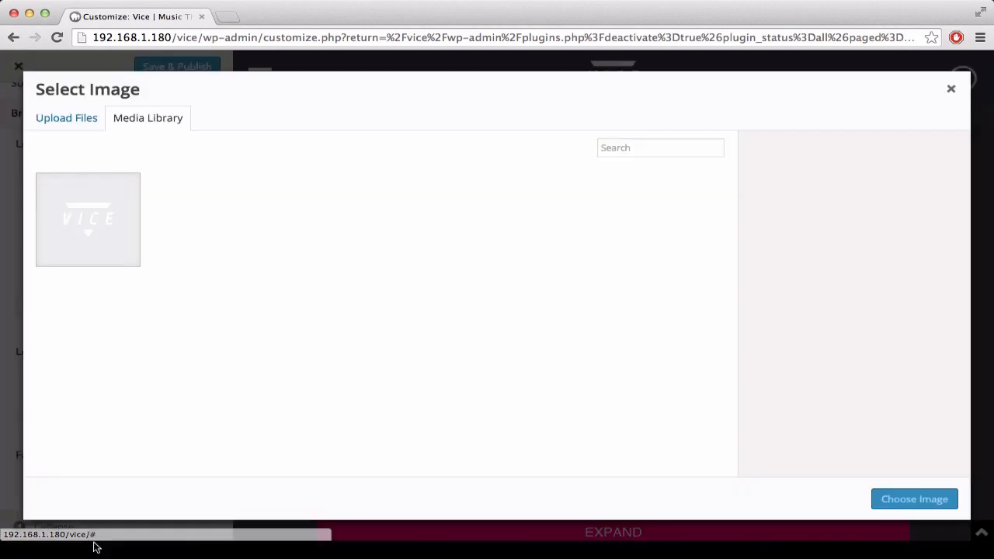
left_click(82, 118)
left_click(490, 298)
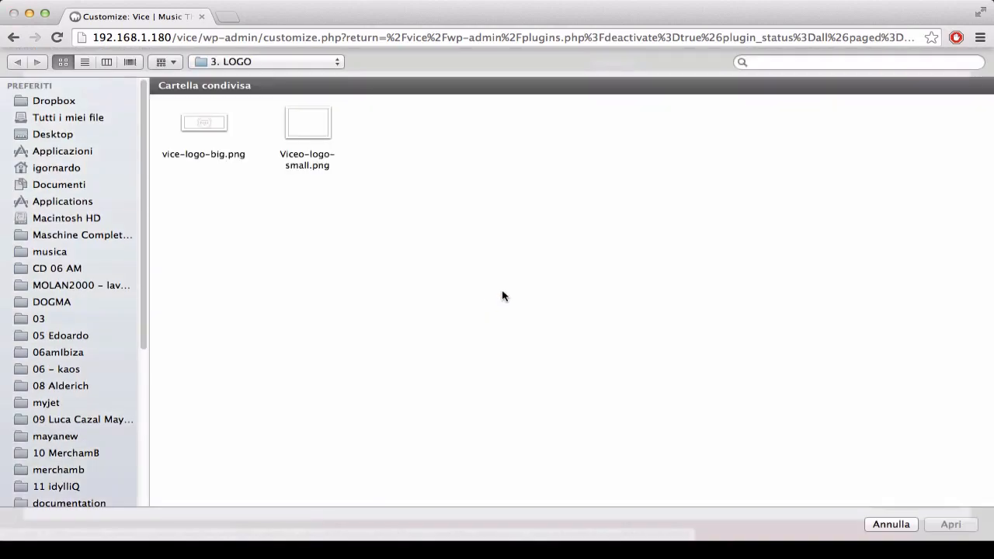
left_click(201, 145)
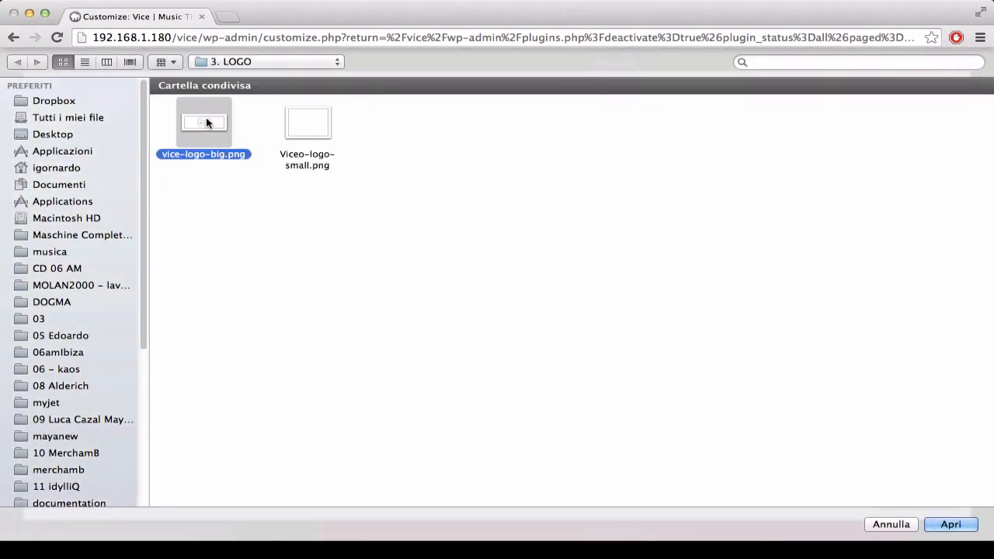
left_click(950, 524)
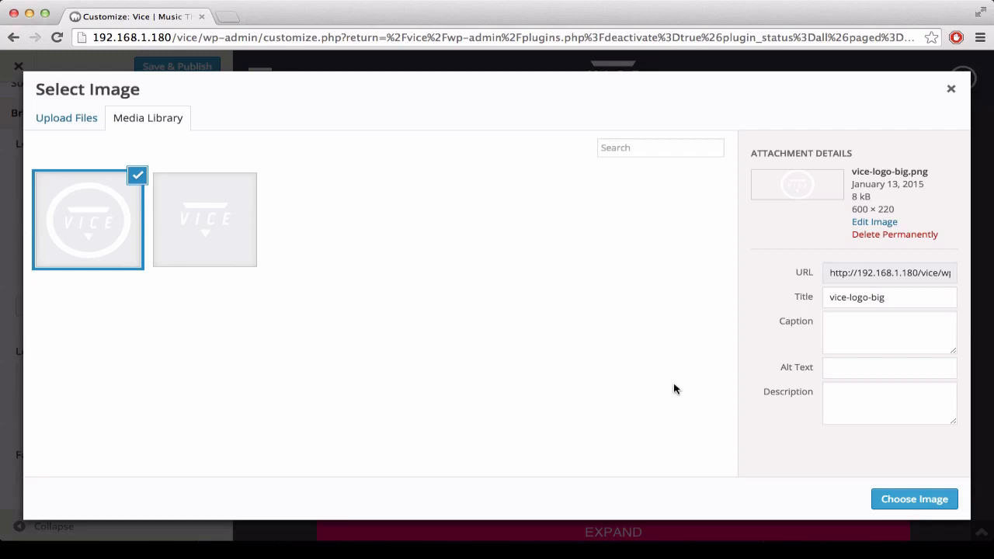
left_click(904, 501)
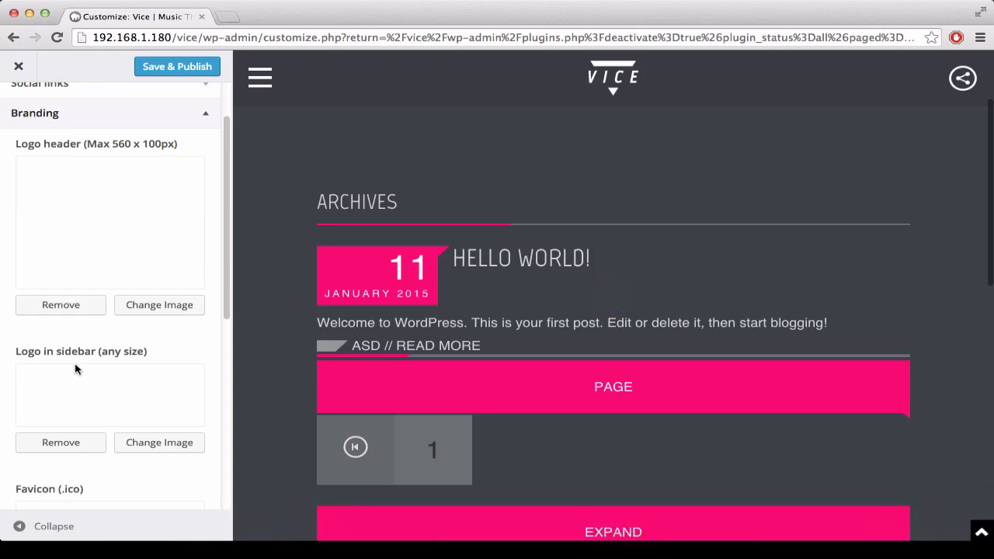
Step: Save and publish the branding changes, and collapse the Branding section
scroll(75, 369, "up", 2)
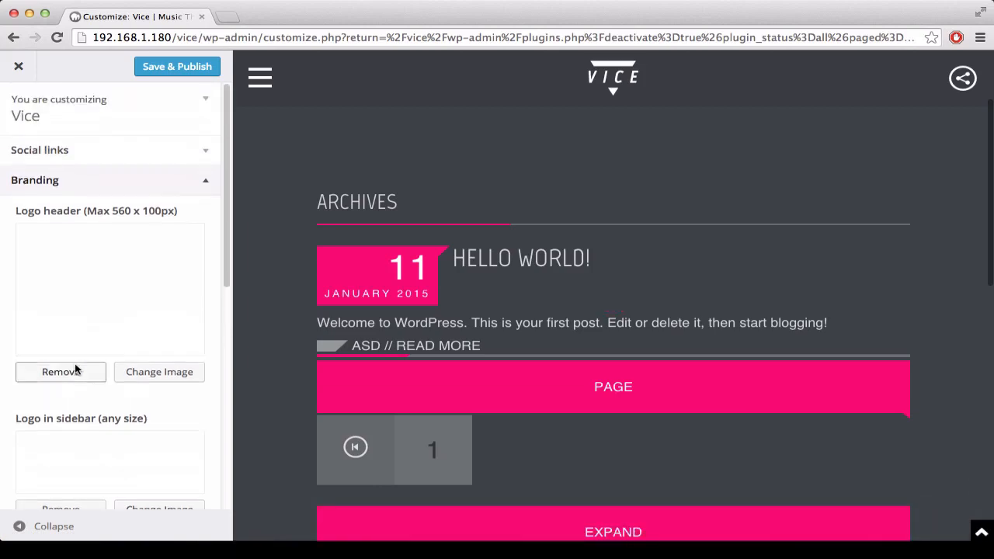
left_click(179, 67)
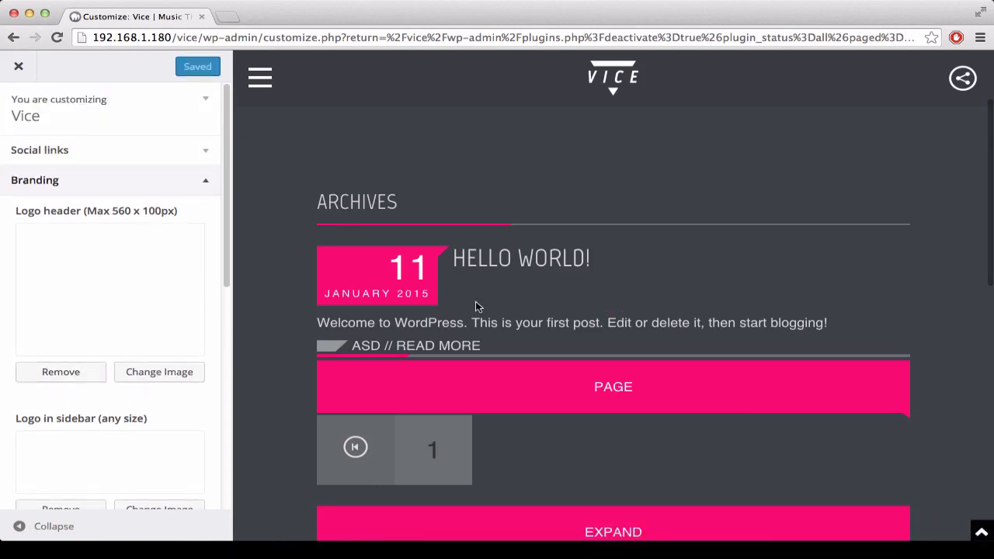
left_click(207, 181)
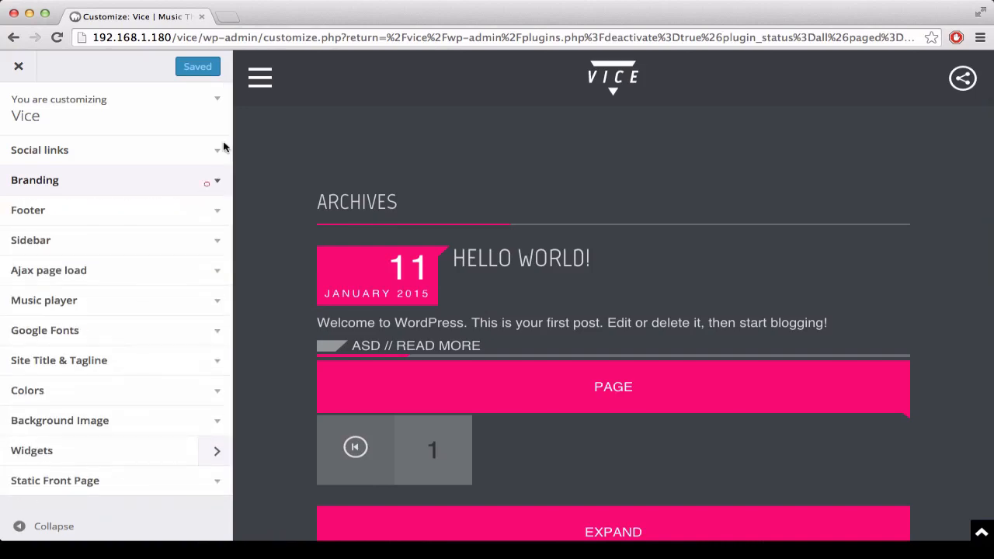
Step: Check the new logo in the side menu of the site preview
left_click(260, 77)
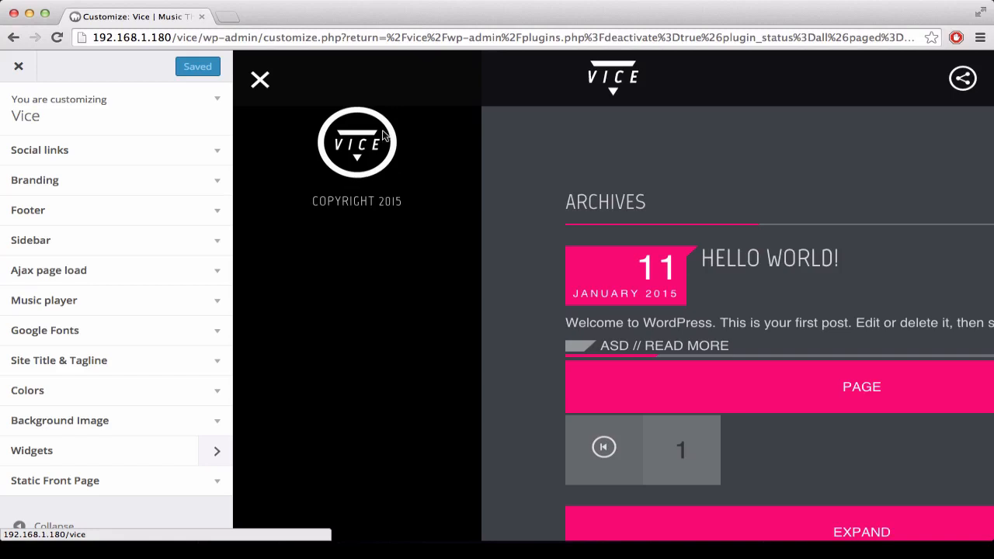
left_click(261, 78)
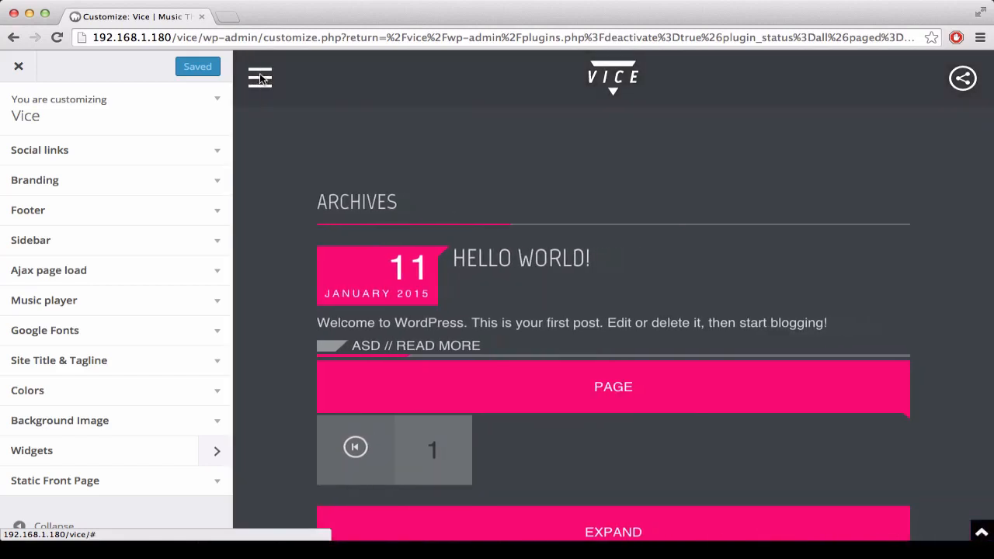
left_click(263, 77)
left_click(261, 77)
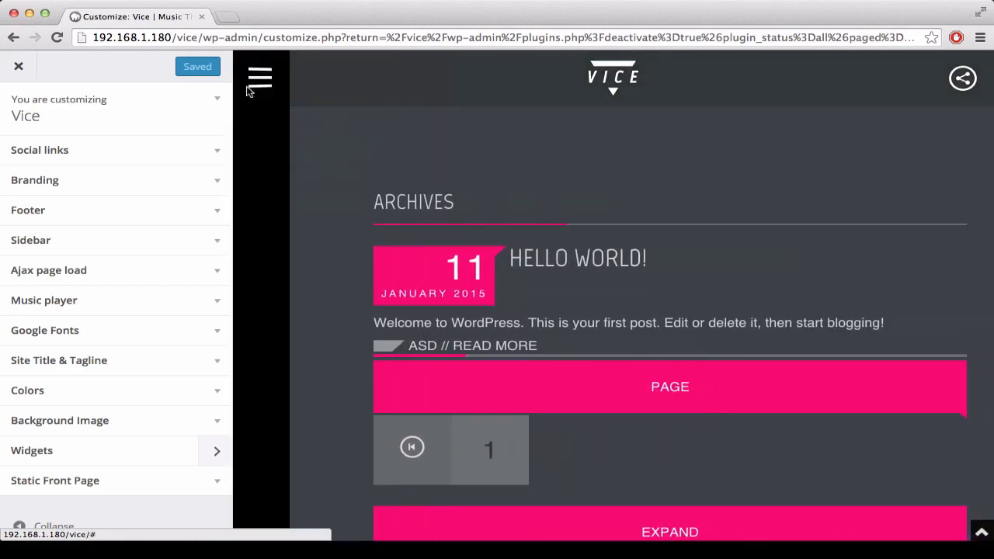
Step: Set the footer text to "QantumThemes.com Footer" in the Footer settings, after viewing the current footer in the preview's side menu
left_click(214, 214)
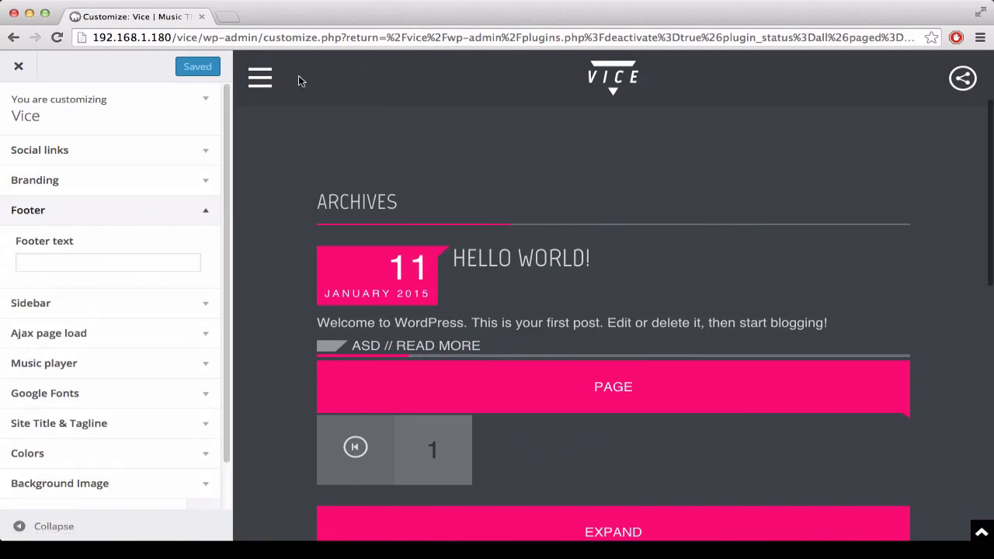
left_click(261, 78)
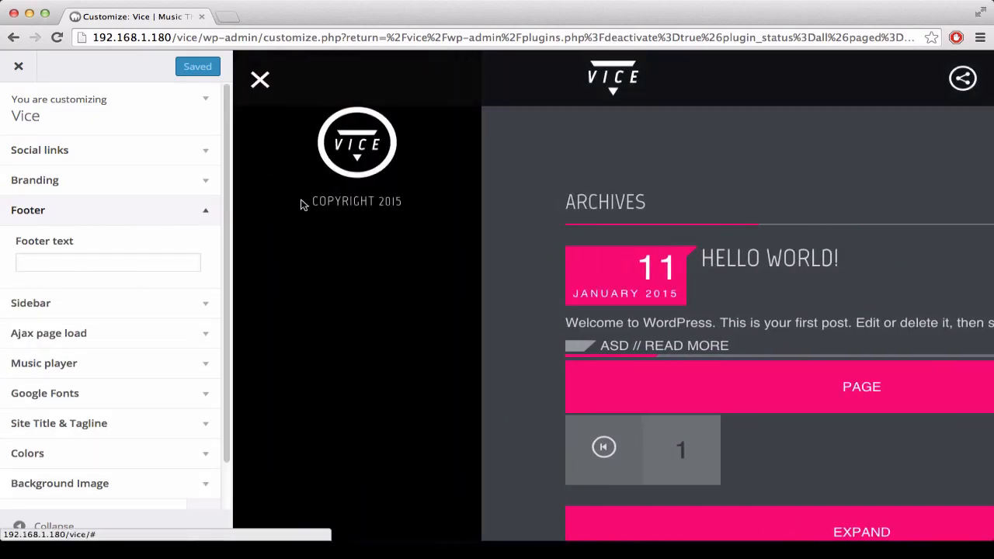
left_click(260, 79)
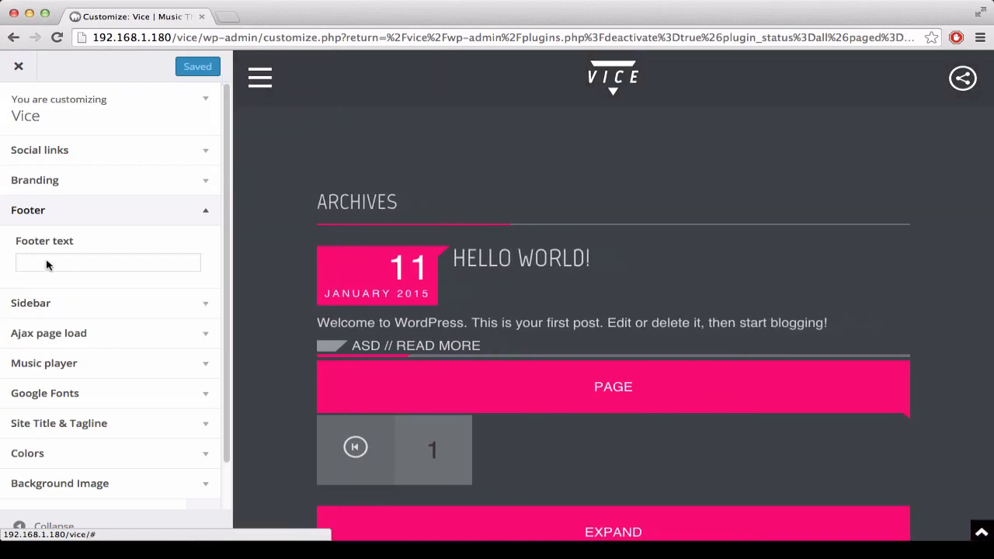
left_click(46, 264)
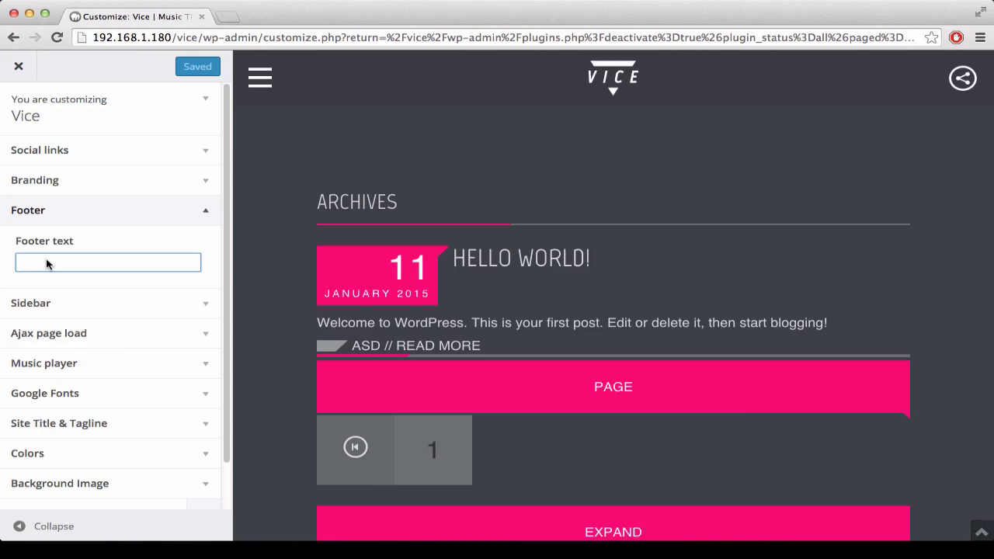
type("QantumThemes.com Footer")
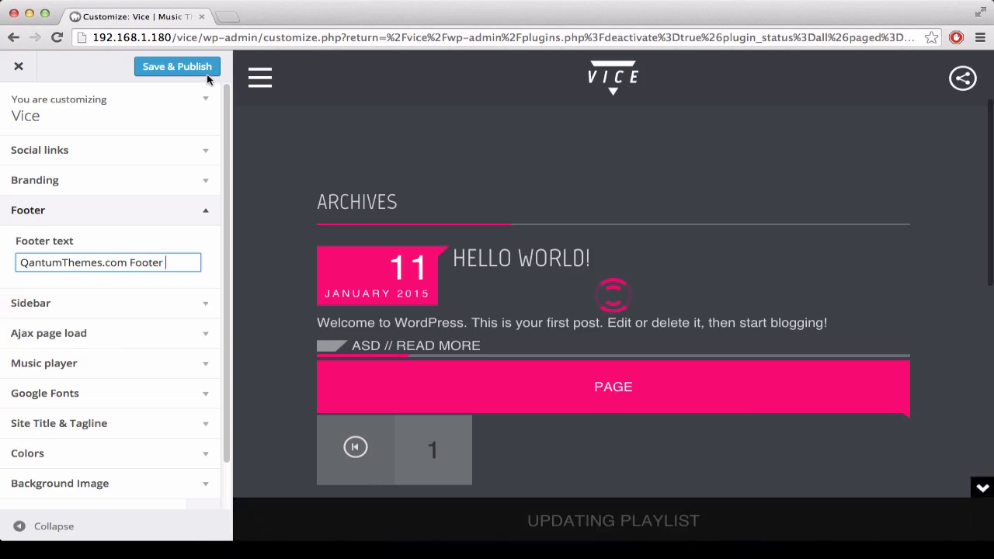
Step: Check the footer text in the preview's side menu, then save and publish it and collapse the Footer section
left_click(259, 74)
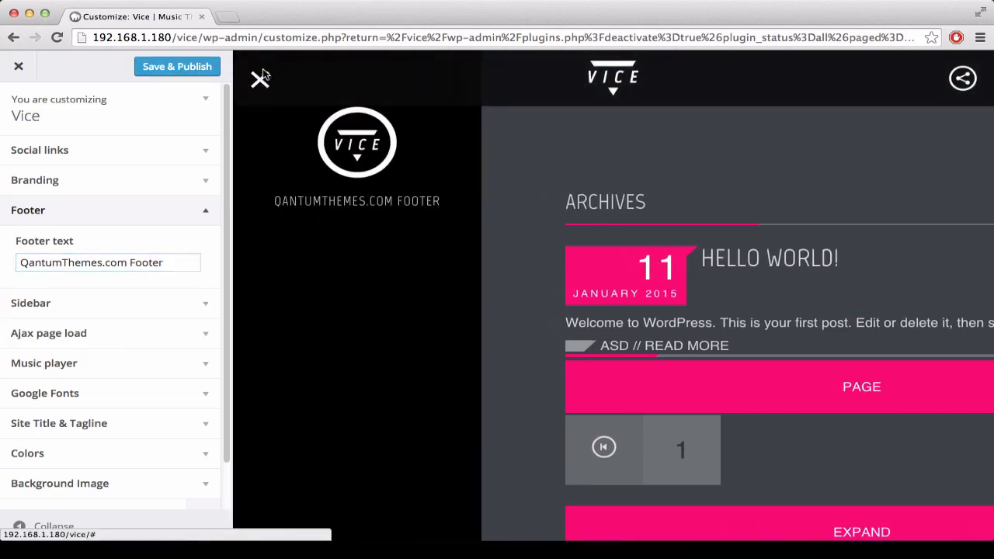
left_click(206, 66)
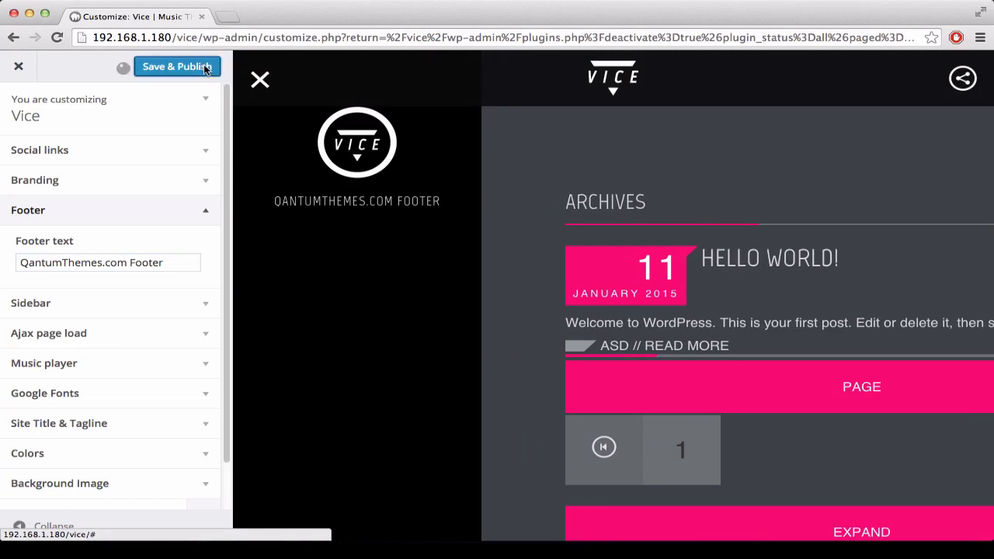
left_click(206, 210)
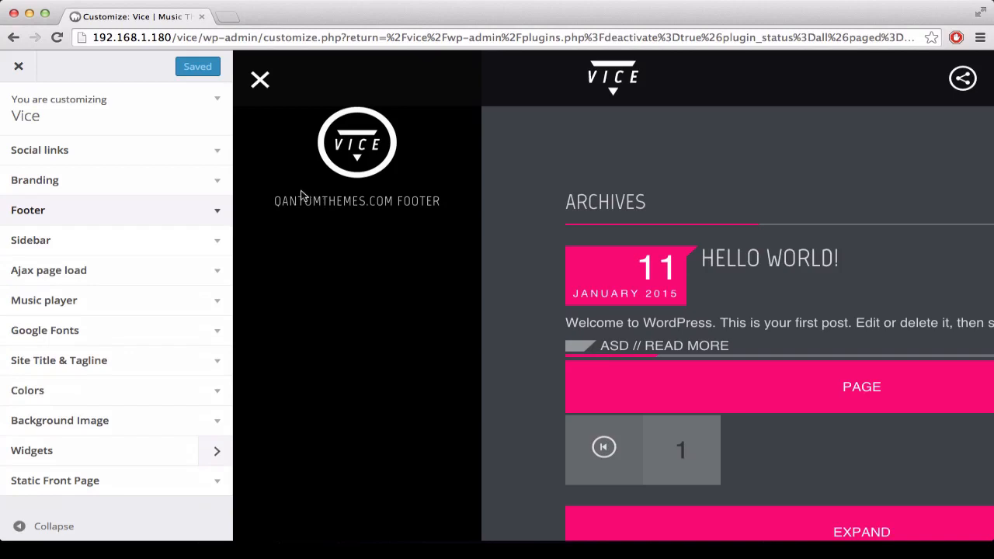
left_click(214, 152)
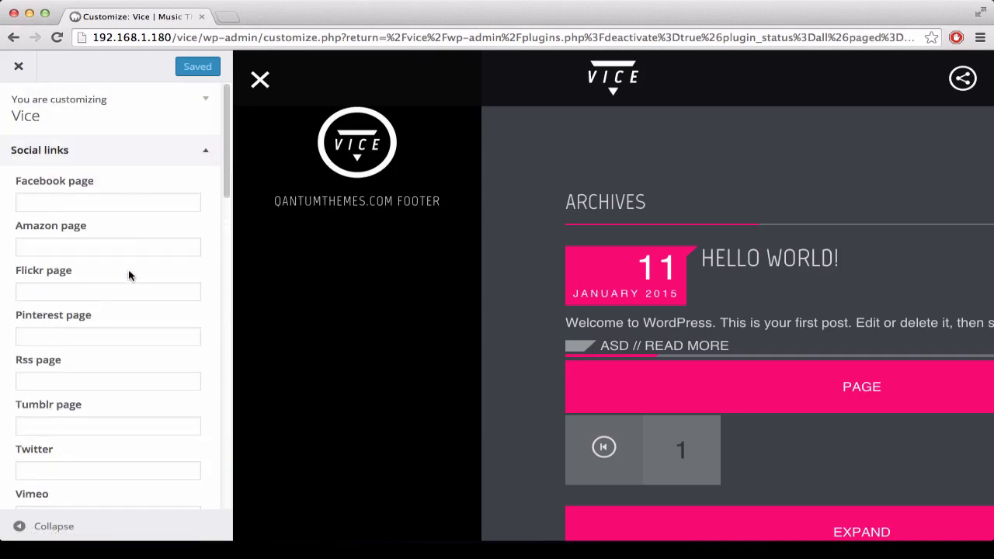
scroll(129, 276, "down", 10)
scroll(129, 277, "down", 6)
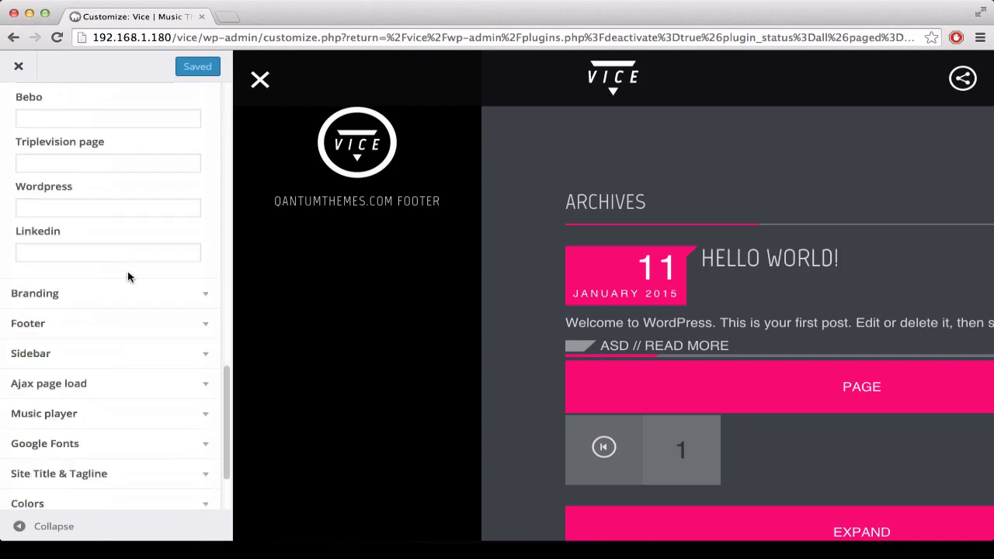
scroll(129, 277, "up", 3)
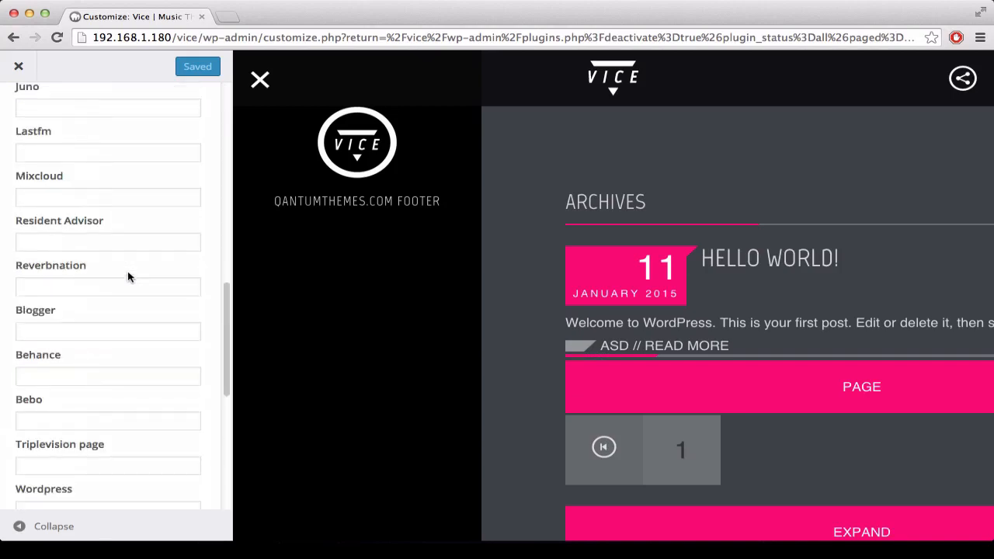
scroll(128, 277, "up", 6)
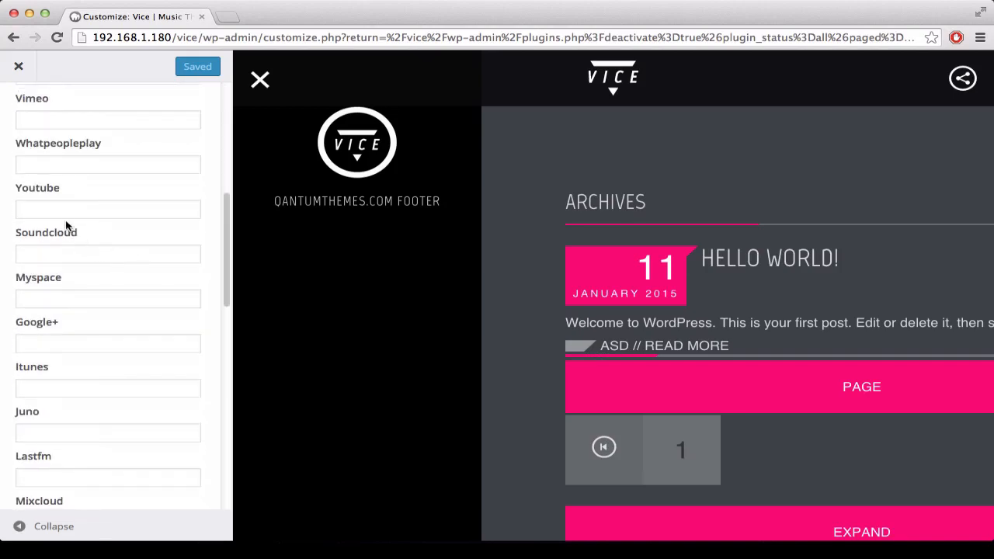
left_click(56, 208)
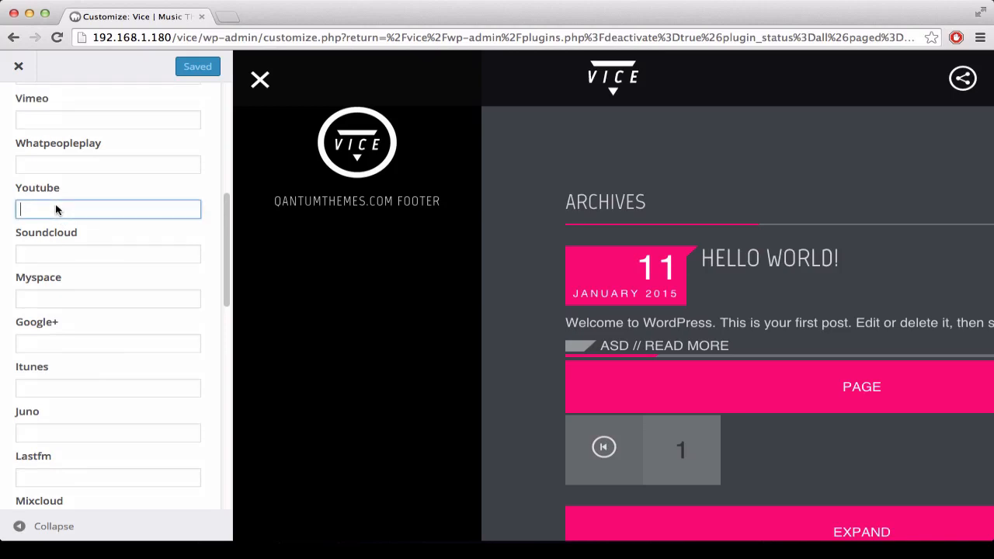
type("http://youtube.com/mychannel")
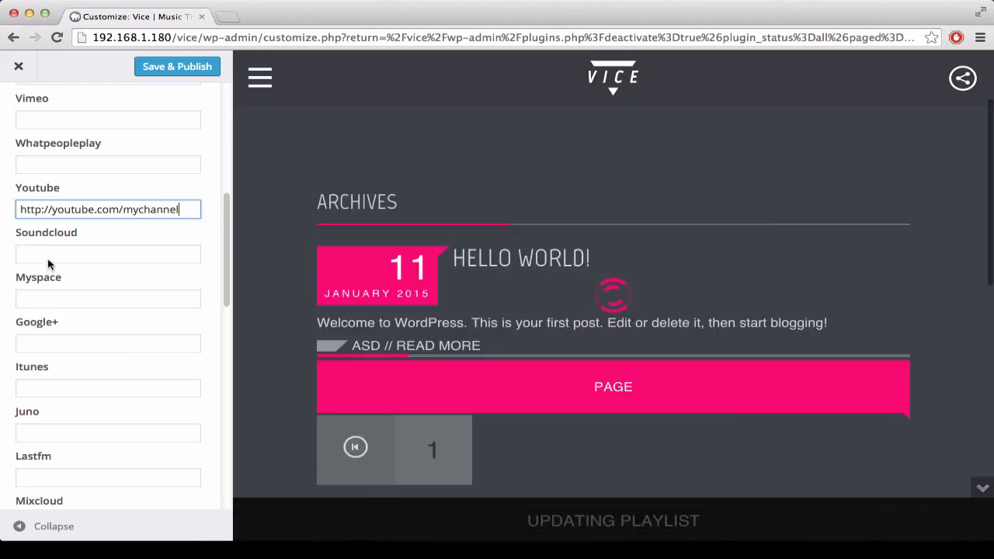
left_click(49, 257)
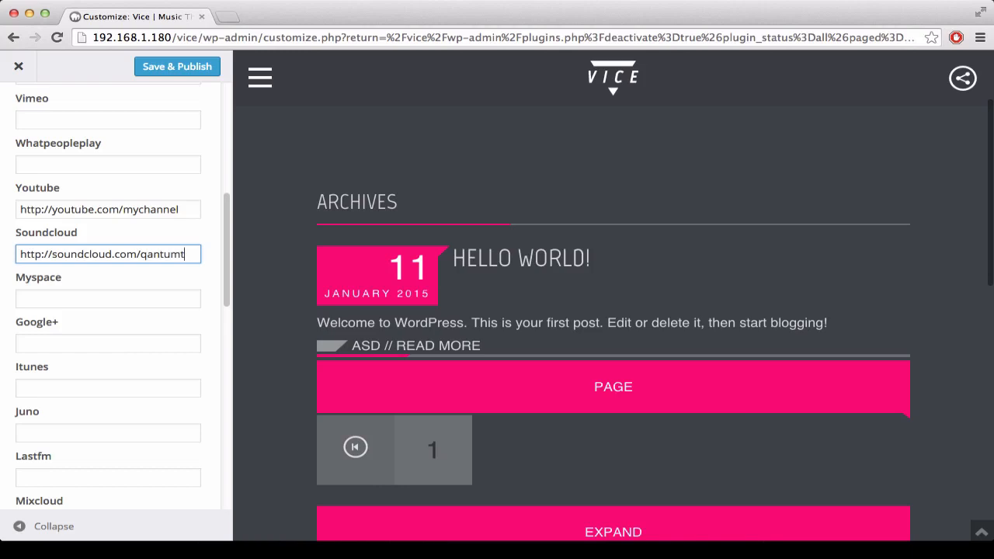
type("hemes")
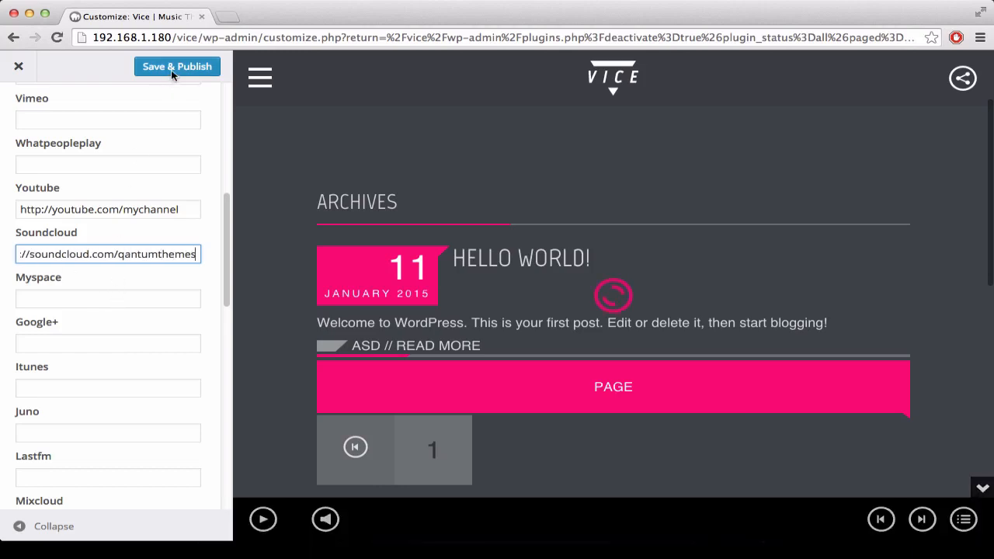
left_click(172, 70)
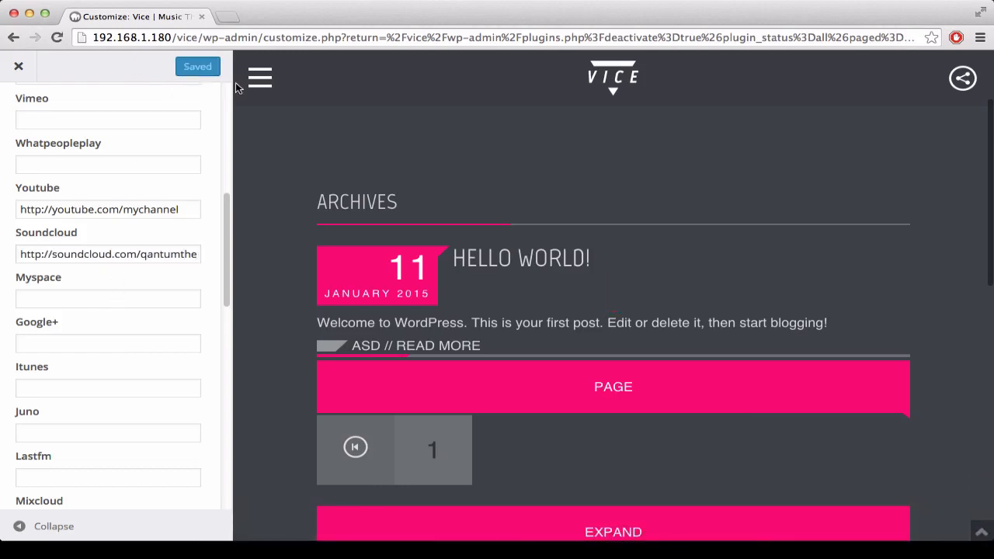
Step: Check the preview's side menu for the social icons and review the available social link fields
left_click(259, 81)
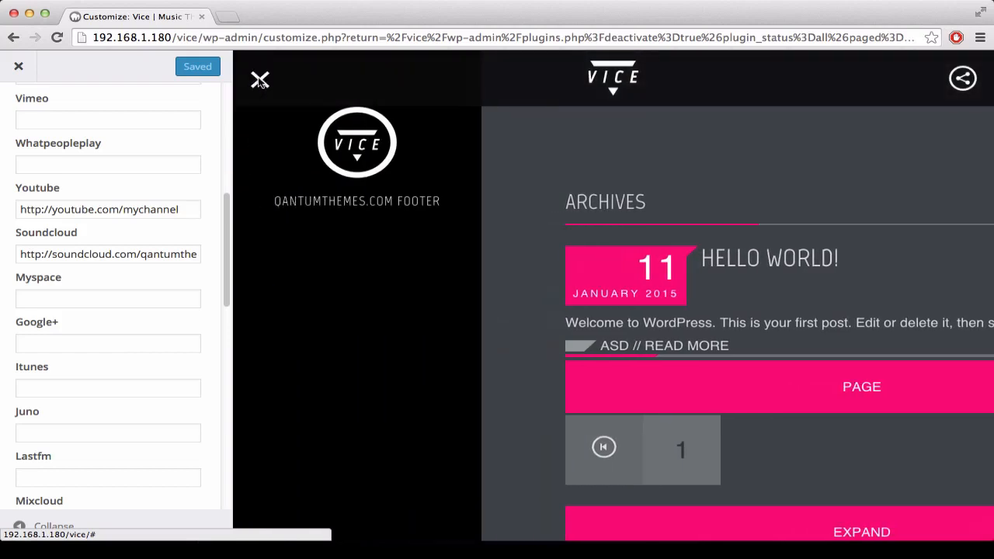
left_click(260, 81)
scroll(122, 354, "up", 3)
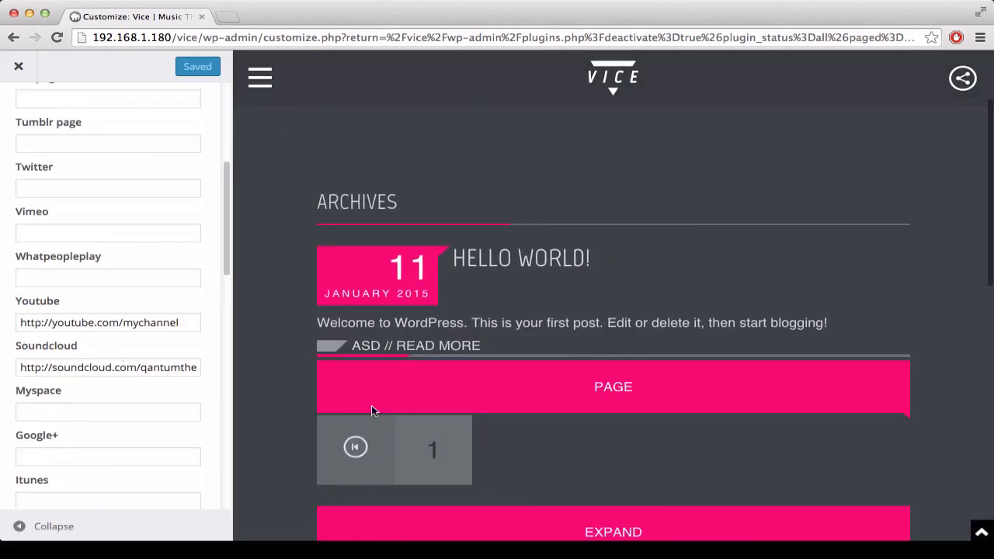
scroll(187, 200, "up", 5)
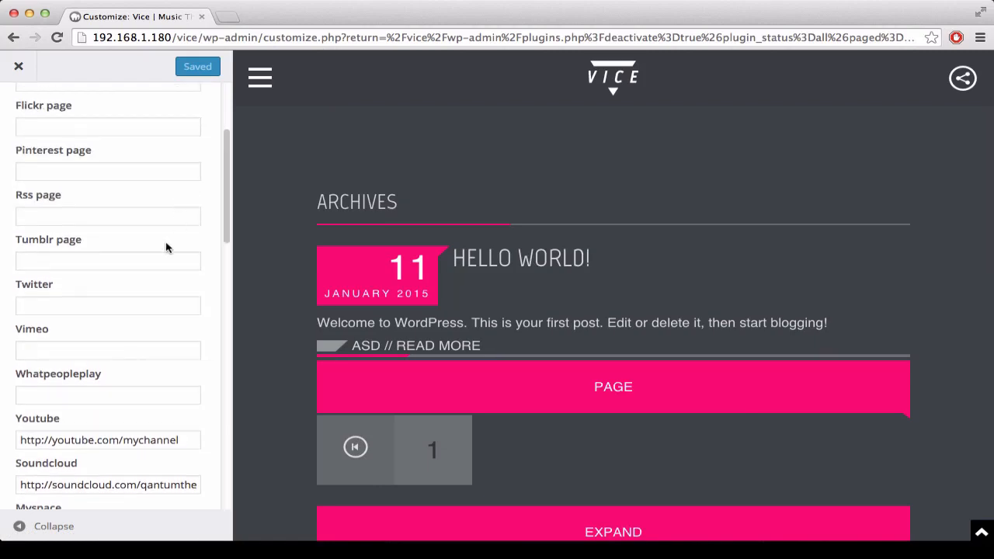
scroll(140, 288, "up", 3)
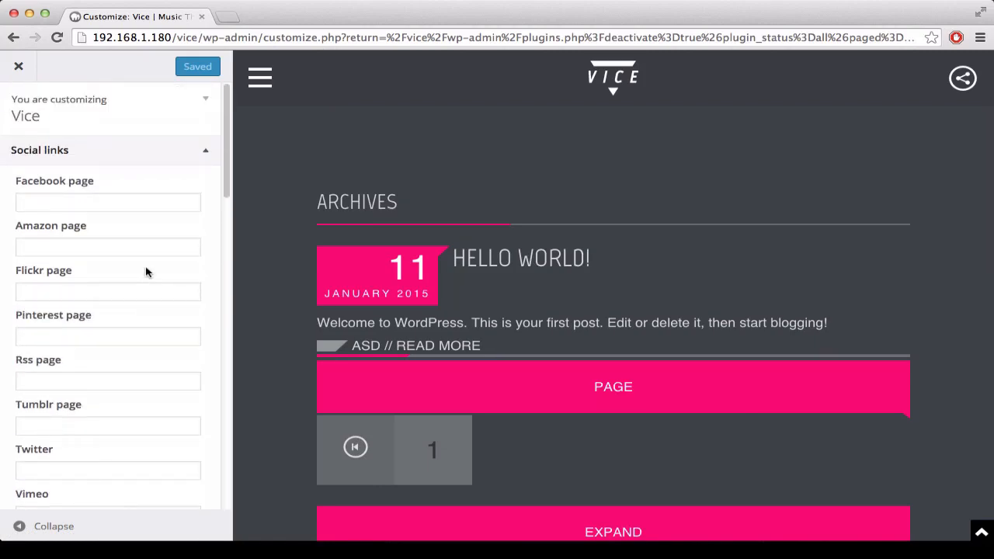
left_click(262, 88)
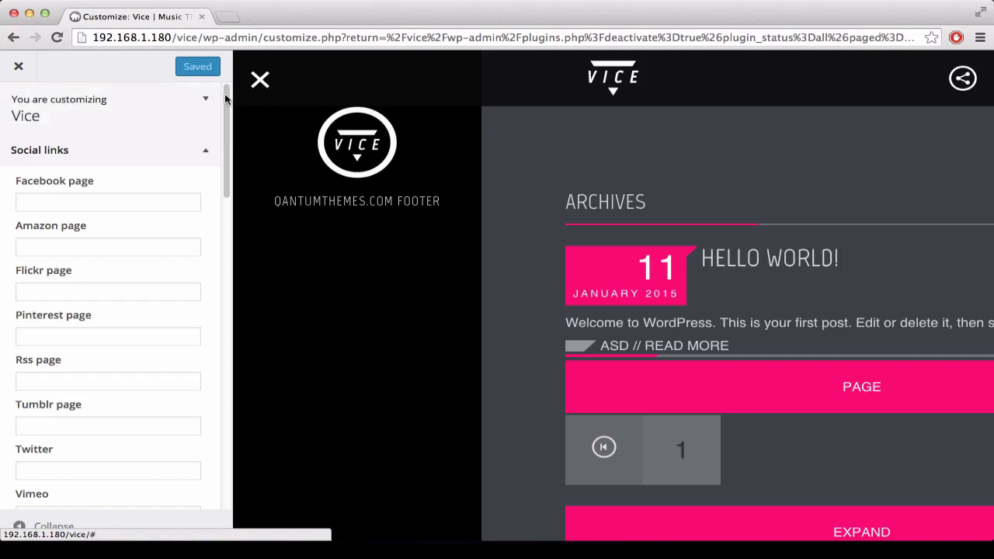
Step: Close the customizer, open the live site in a new tab and check the social icons in its side menu
left_click(14, 68)
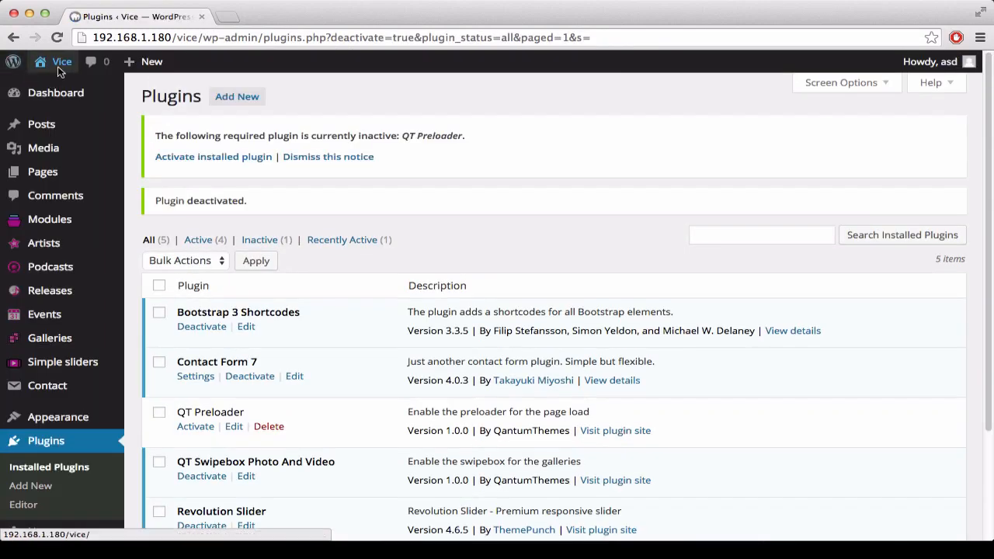
mouse_move(59, 66)
left_click(58, 86, "super")
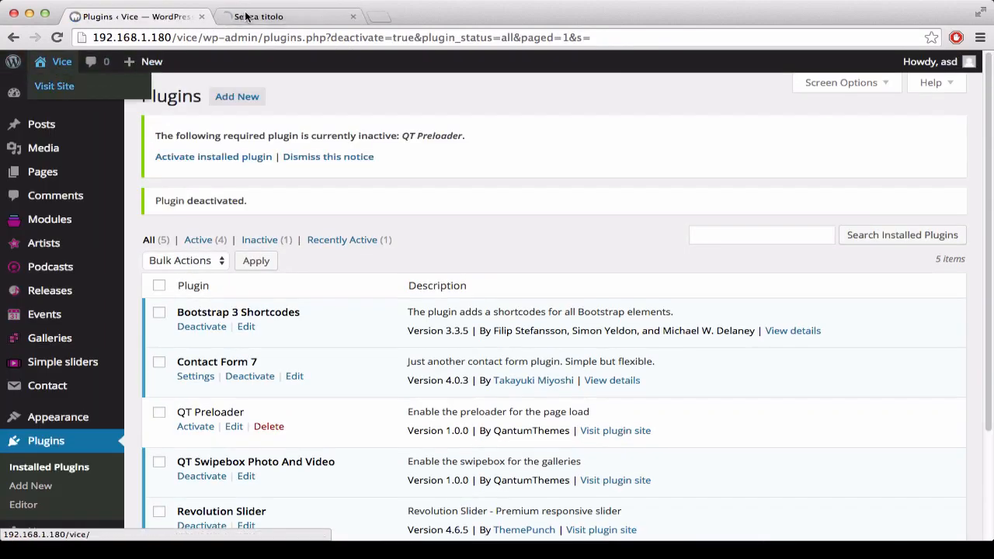
left_click(245, 17)
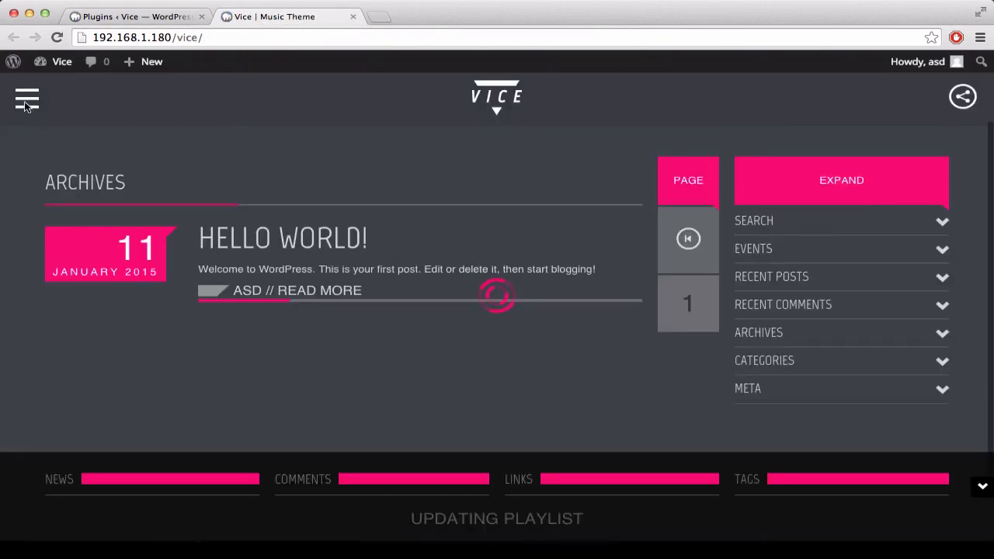
left_click(26, 101)
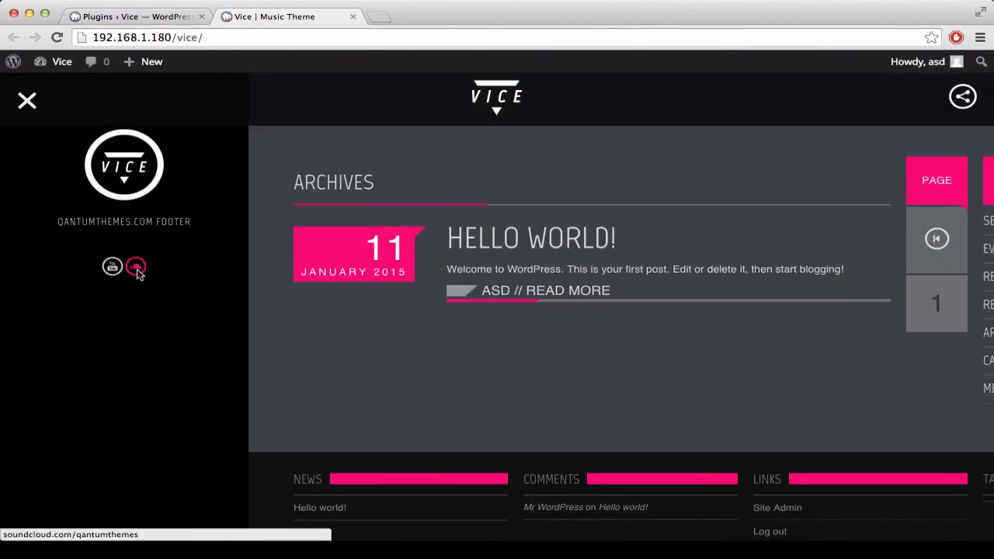
left_click(23, 102)
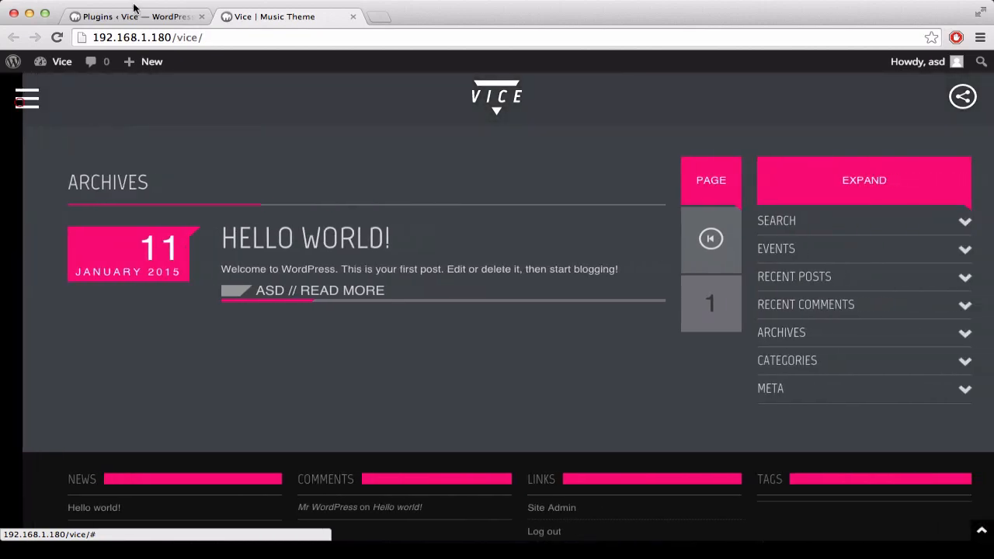
Step: Return to the WordPress admin tab, reopen the theme customizer and expand the Sidebar settings
left_click(187, 14)
mouse_move(90, 295)
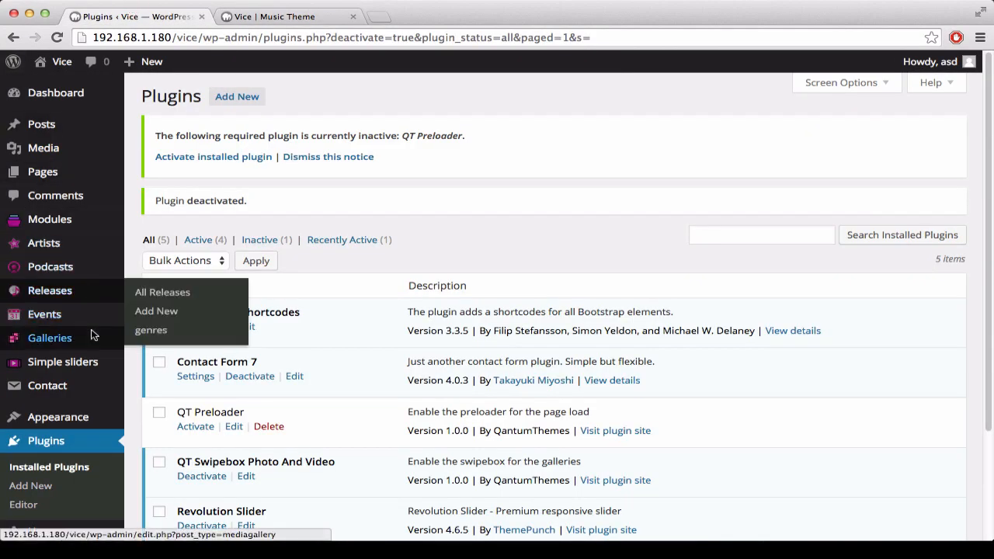
mouse_move(89, 315)
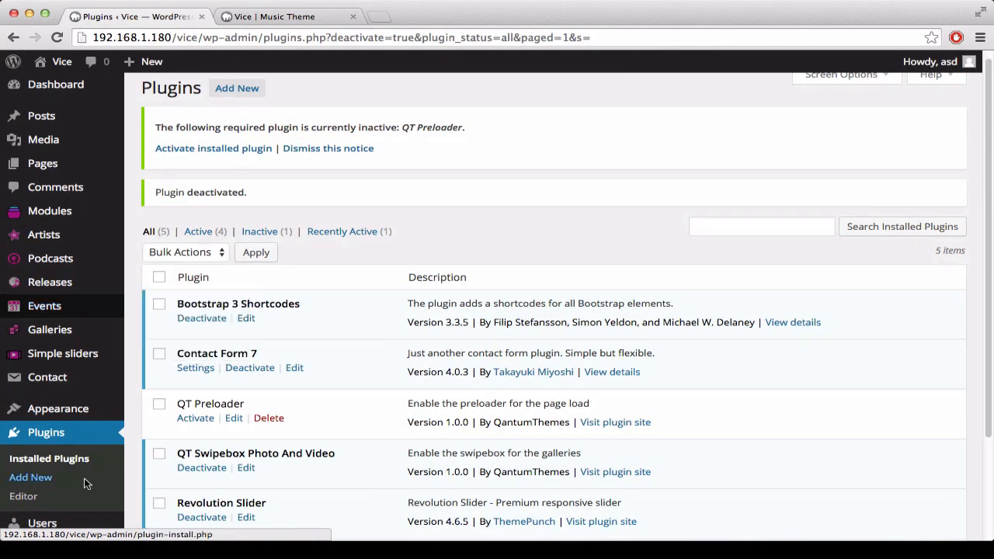
scroll(71, 464, "down", 2)
scroll(71, 461, "down", 1)
mouse_move(74, 352)
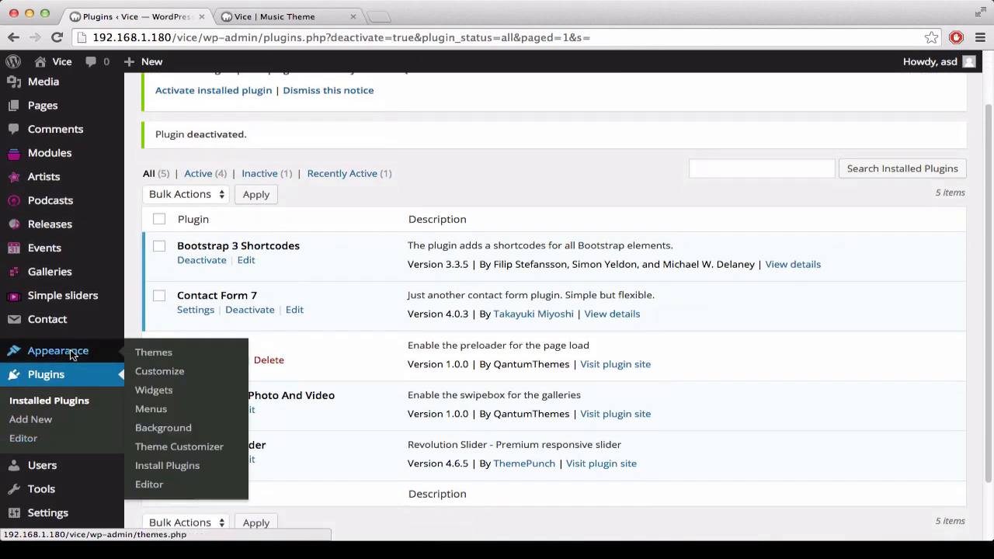
left_click(160, 373)
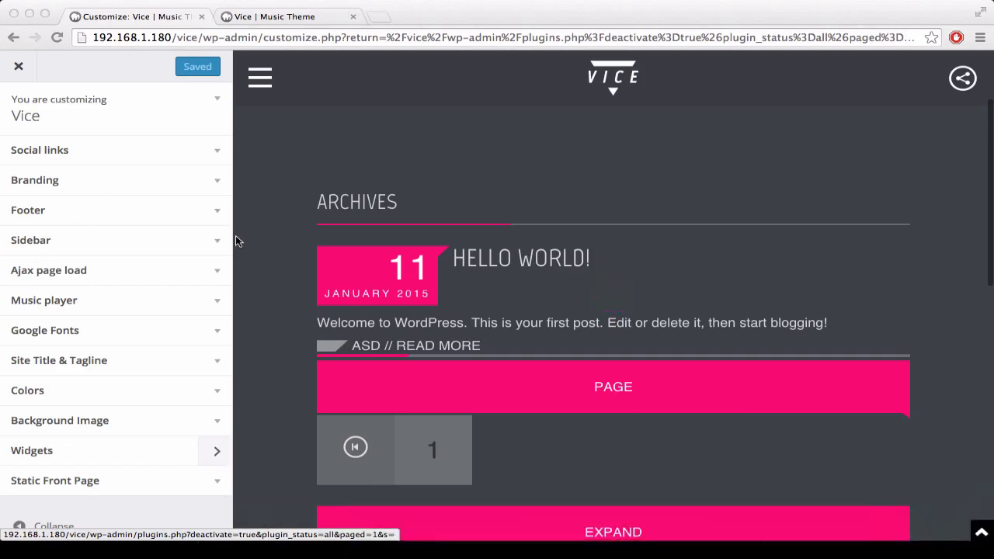
left_click(214, 242)
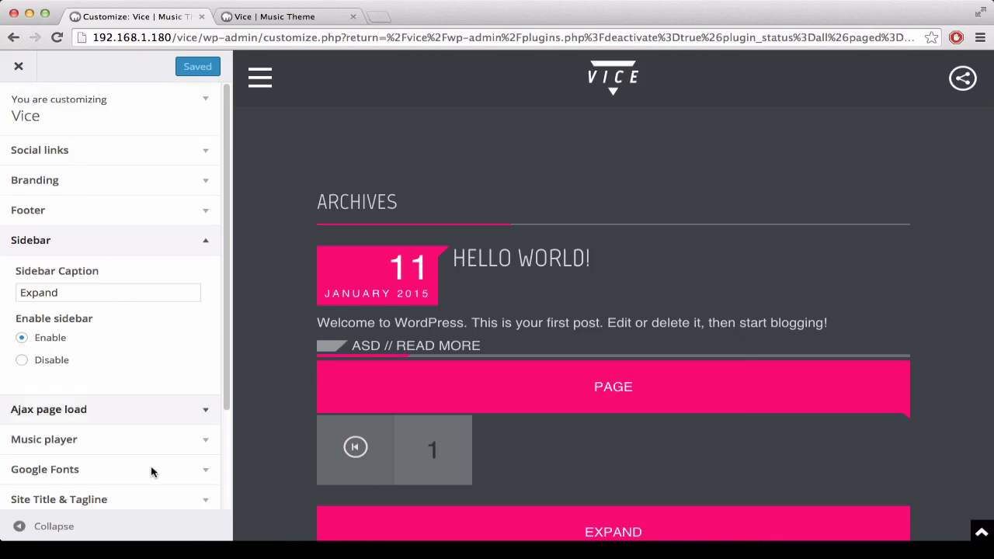
Step: Hide the customizer controls and try expanding and collapsing the Recent Posts widget in the full-width preview's sidebar
mouse_move(43, 547)
left_click(28, 531)
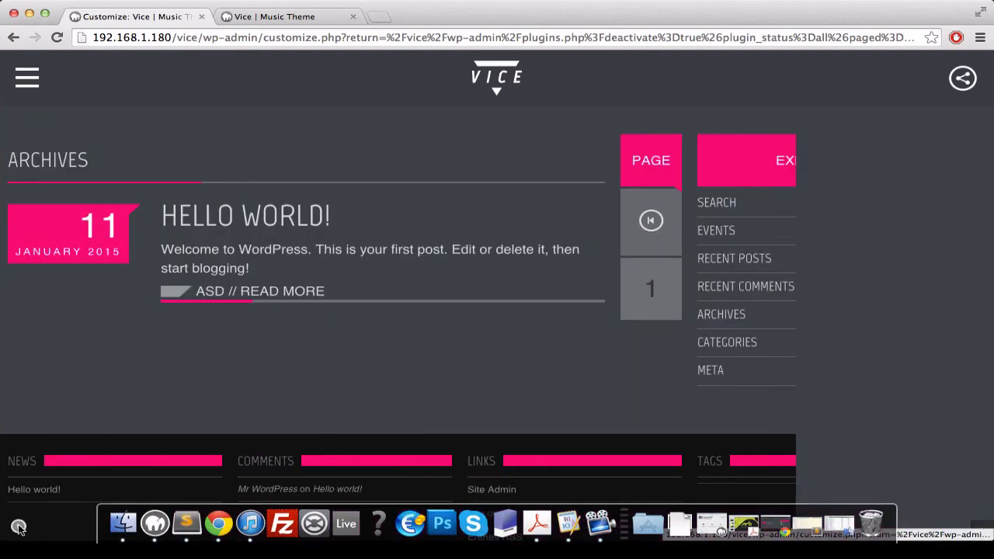
left_click(765, 249)
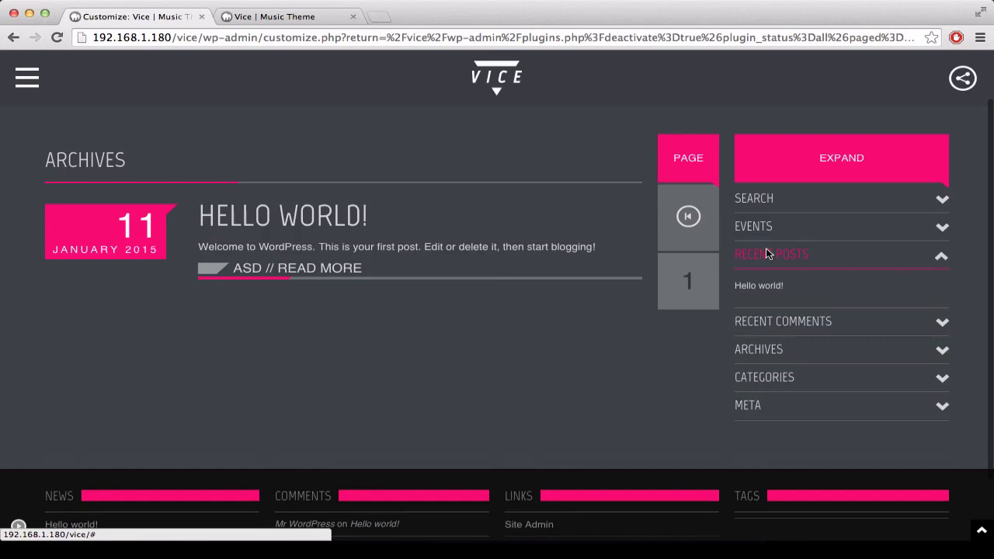
left_click(764, 323)
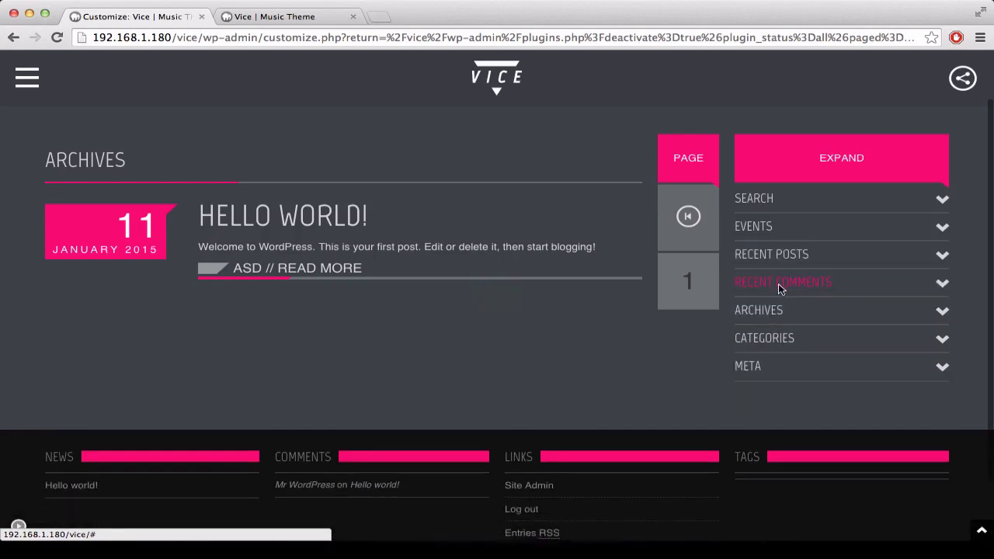
Step: Try expanding and collapsing the Recent Comments, Events, Categories and Archives widgets in the preview's sidebar
left_click(779, 285)
left_click(788, 226)
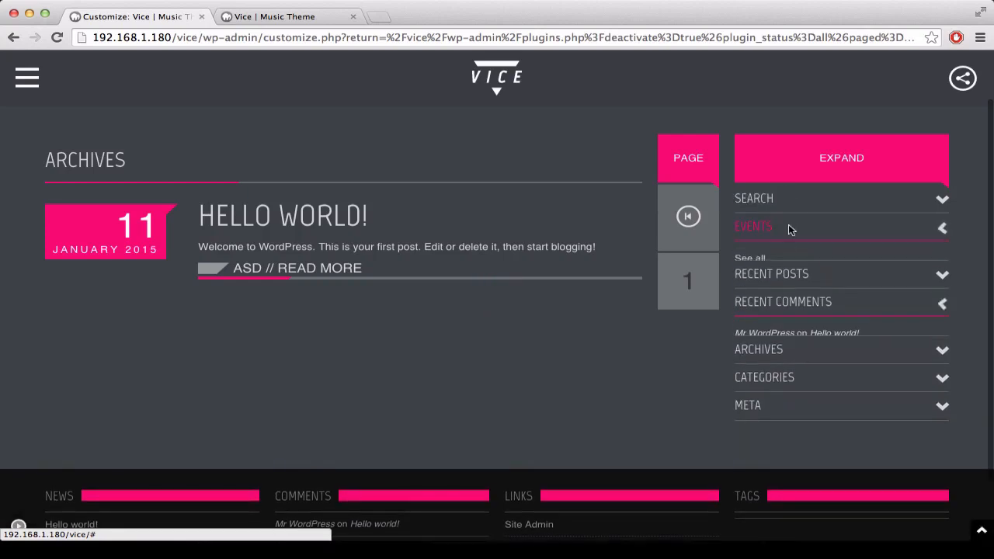
left_click(792, 365)
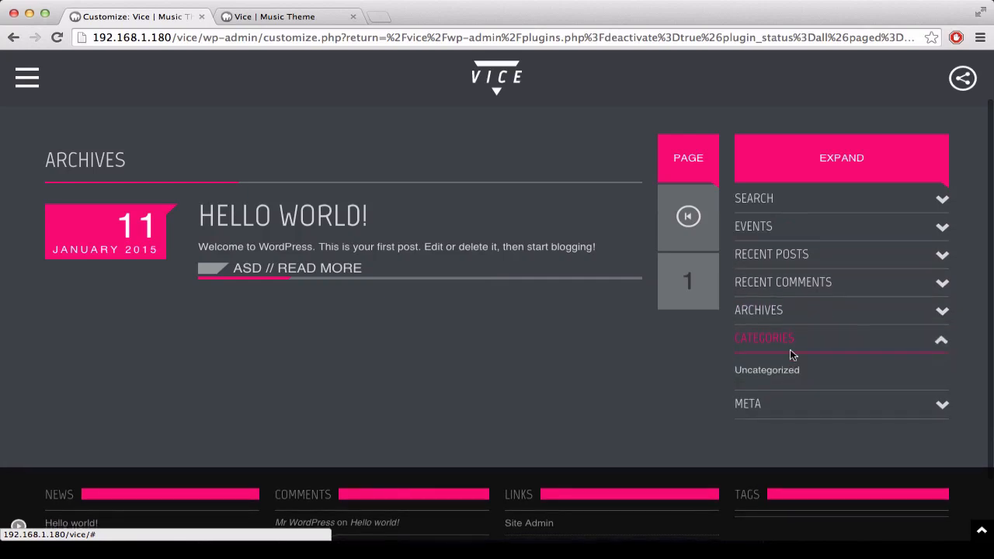
left_click(786, 312)
left_click(786, 285)
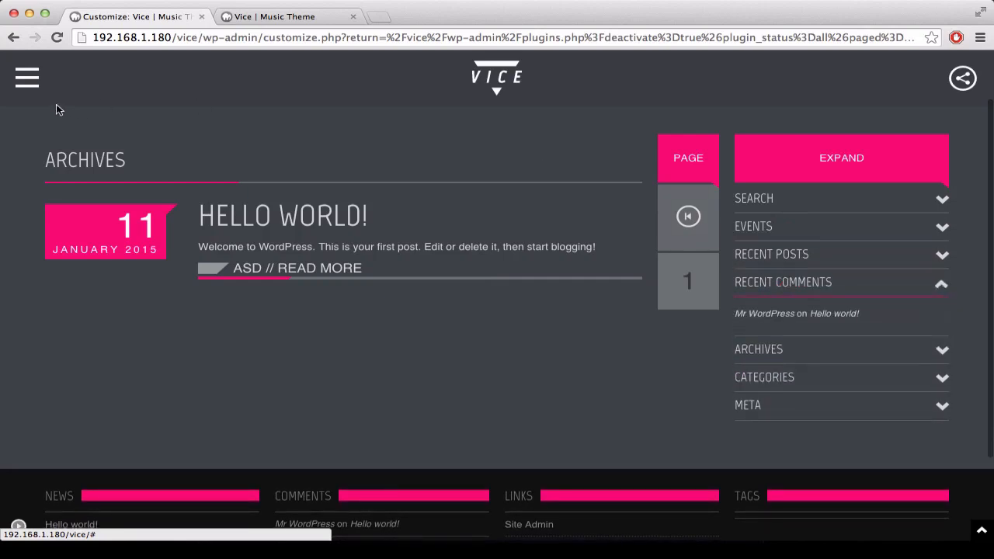
Step: Try disabling the sidebar, check the full-width preview, and enable the sidebar again
left_click(19, 525)
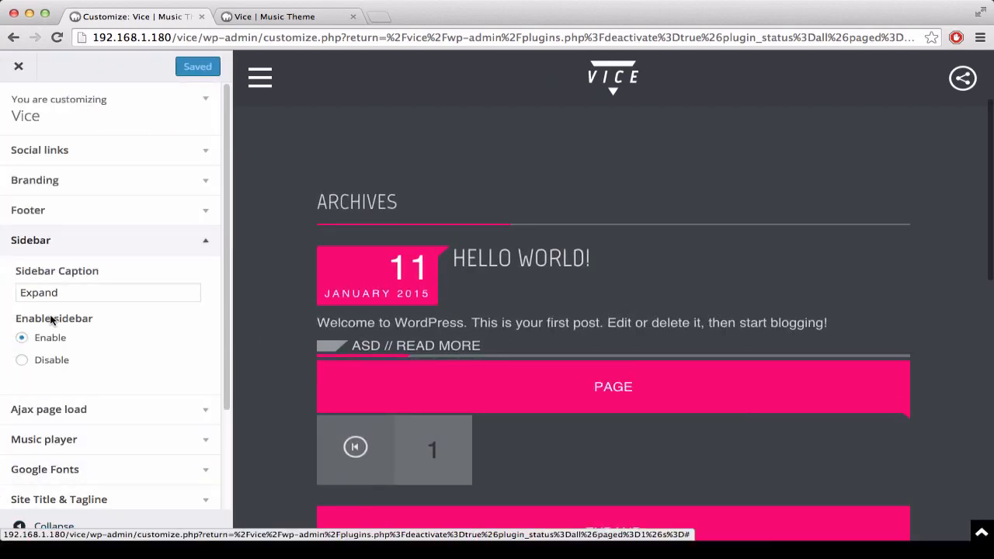
left_click(21, 359)
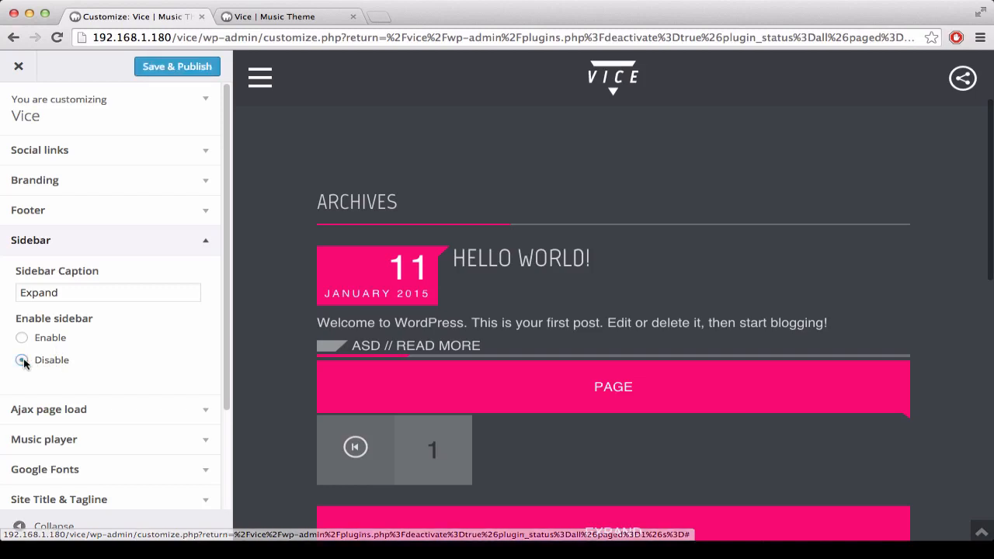
left_click(22, 526)
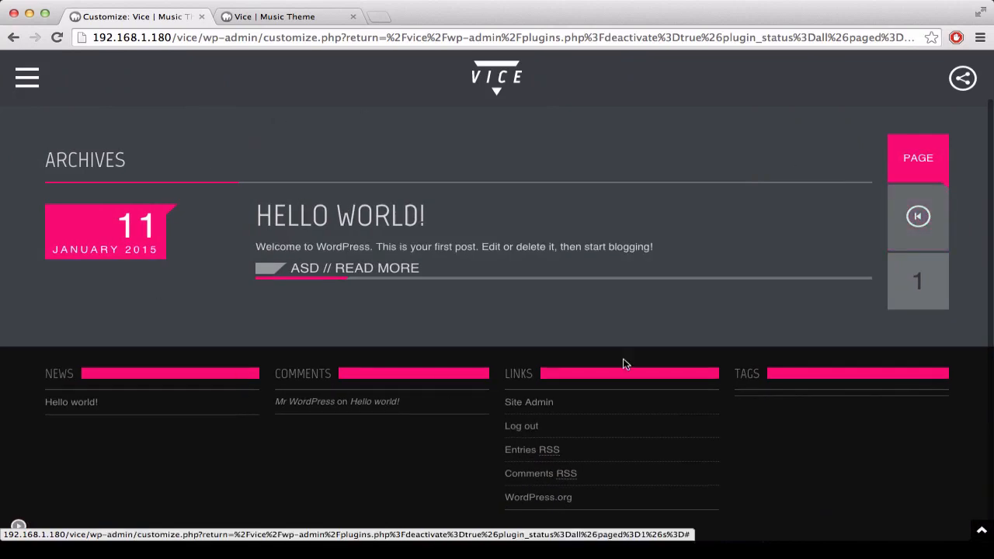
left_click(18, 528)
left_click(49, 338)
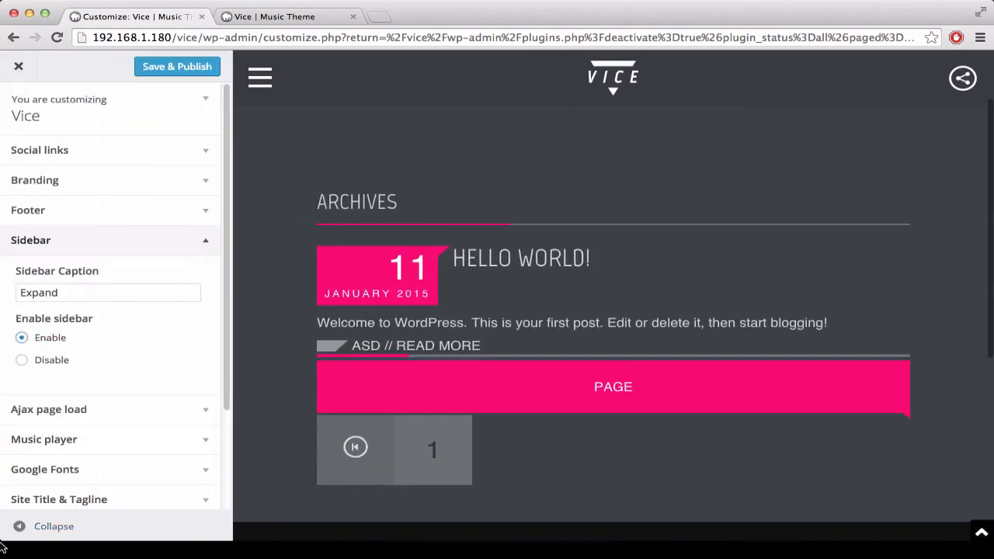
left_click(20, 527)
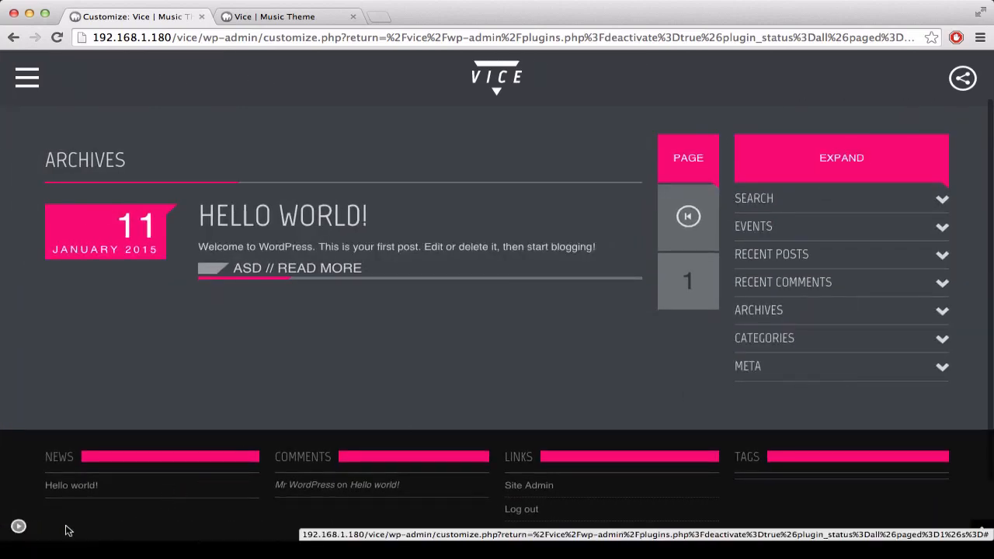
left_click(18, 528)
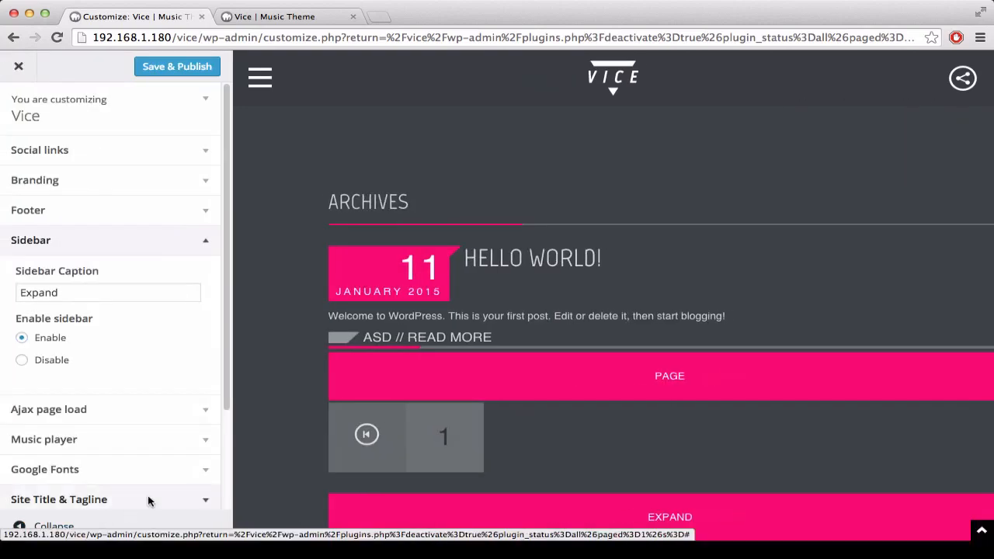
Step: Locate the Sidebar Caption text in the settings and find where it appears above the widgets in the full-width preview
left_click(74, 293)
left_click_drag(74, 294, 15, 293)
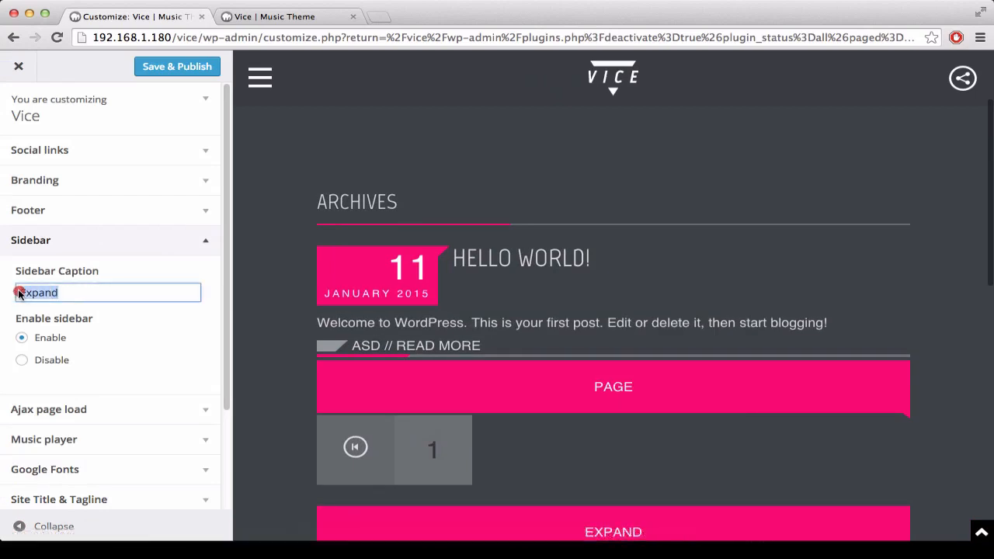
left_click(17, 528)
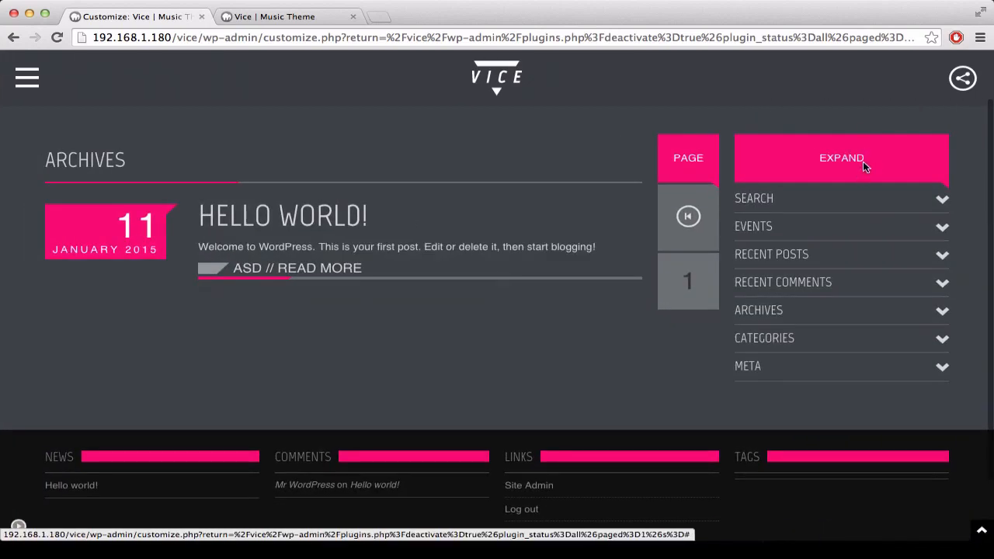
left_click_drag(862, 158, 804, 161)
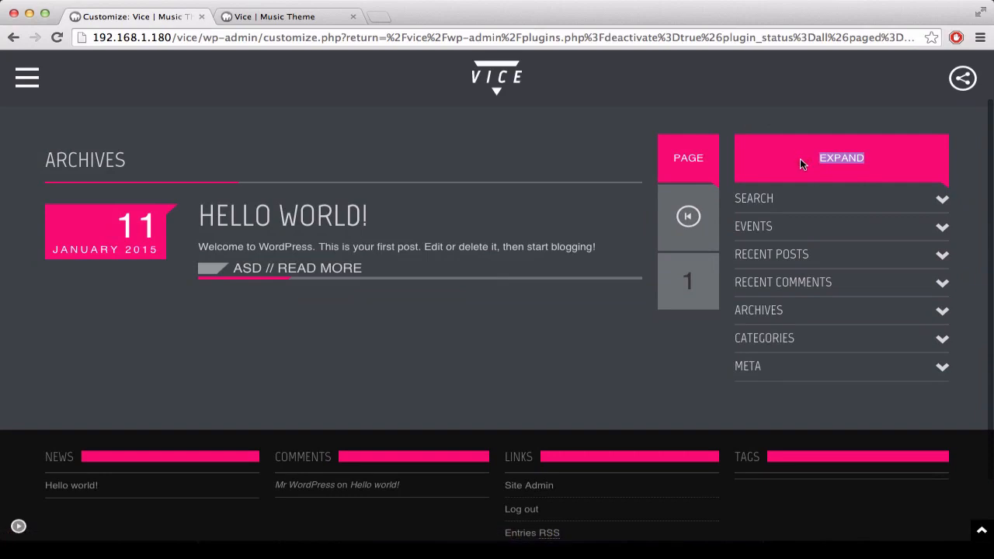
Step: Bring back the customizer controls and set the Sidebar Caption to "My Widgets"
left_click(19, 528)
double_click(75, 293)
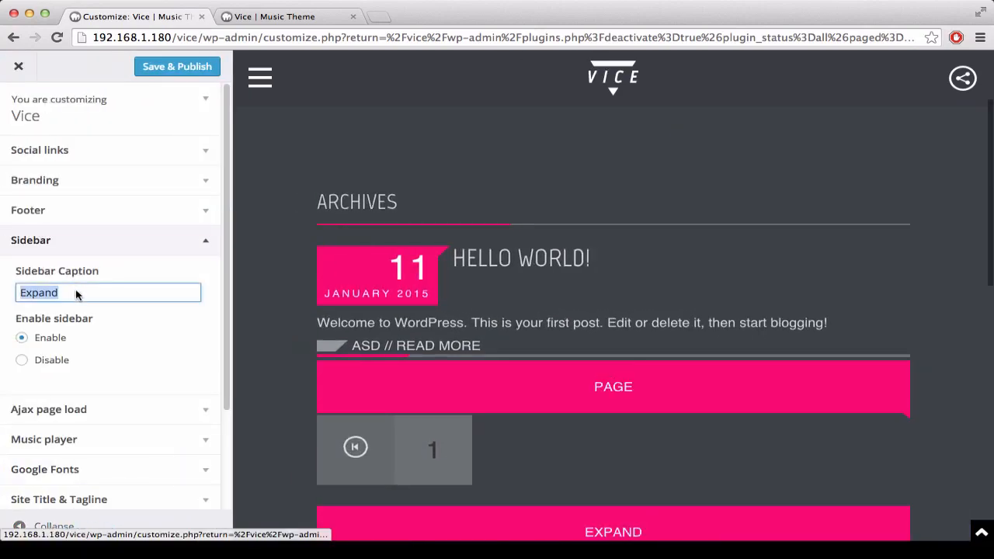
type("My Wid")
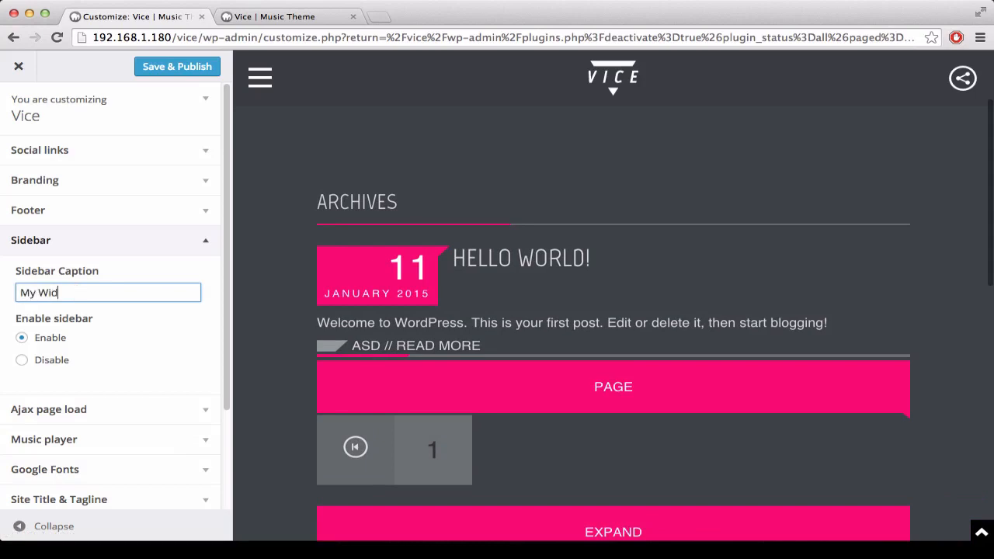
type("gets")
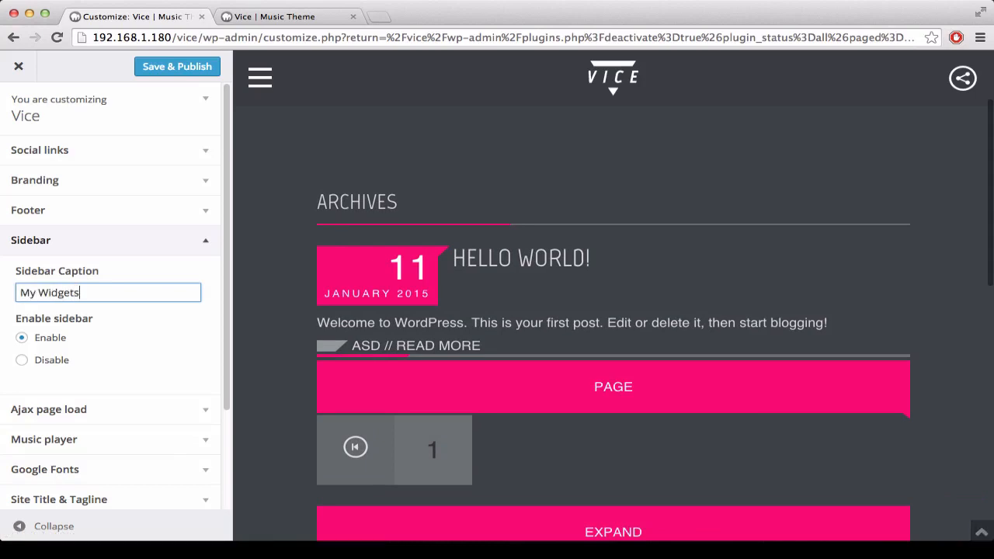
Step: Check the sidebar caption in the full-width preview, publish the changes and collapse the Sidebar settings
left_click(20, 528)
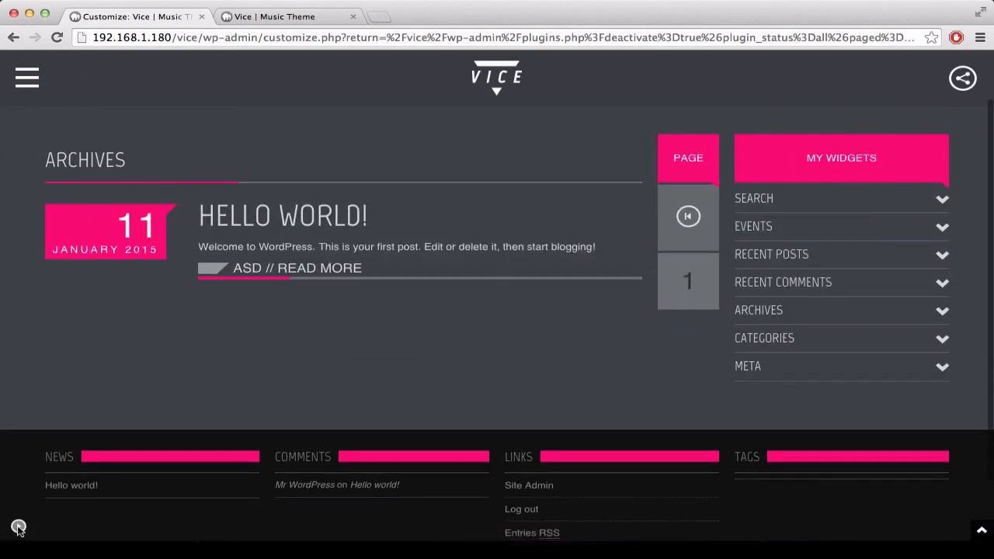
left_click(18, 527)
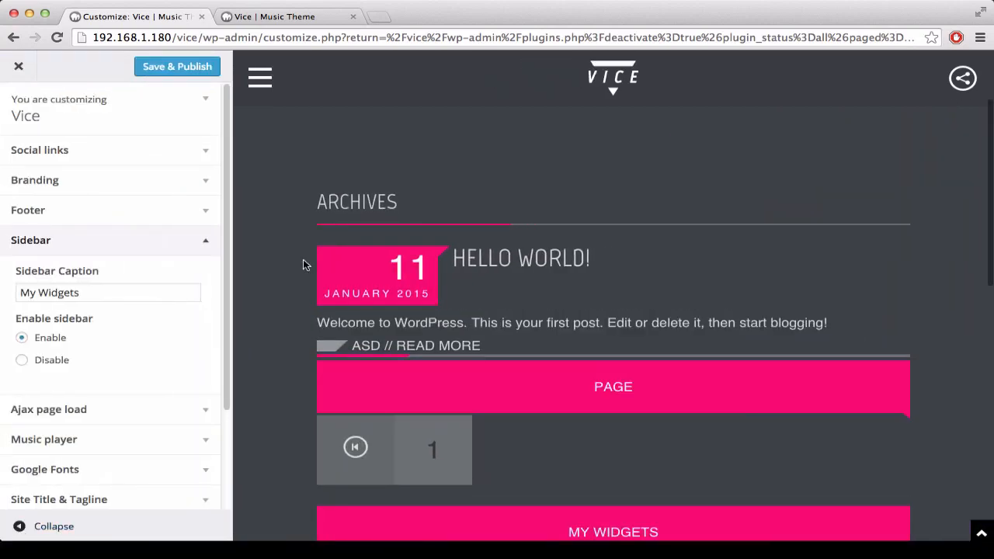
left_click(204, 70)
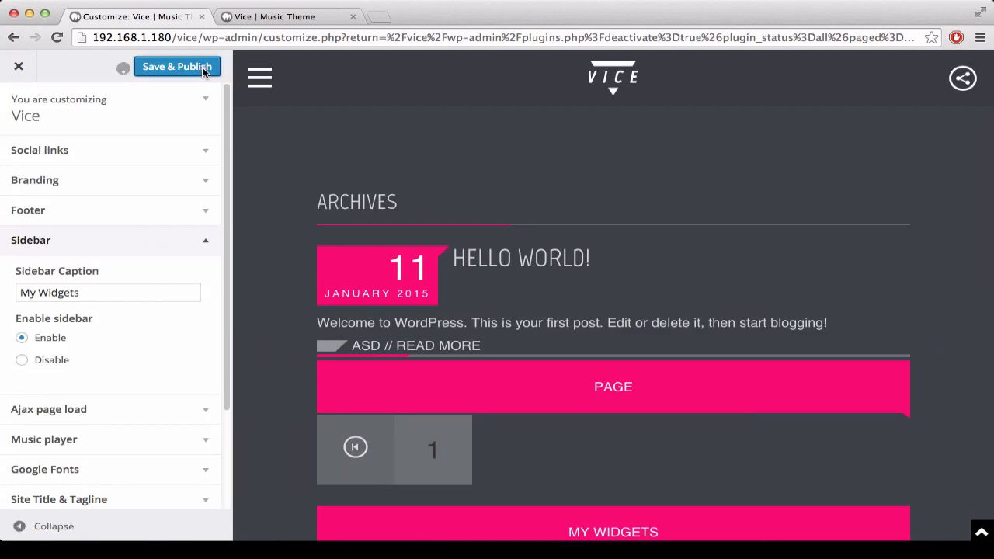
left_click(56, 247)
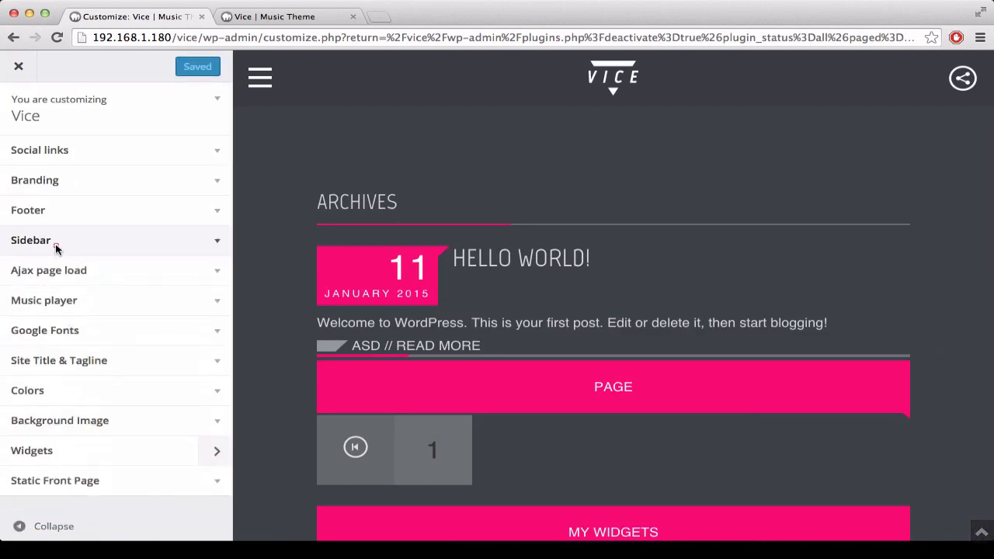
Step: Expand the Ajax page load settings and test page loading by opening the "Hello world!" post from the preview's footer
left_click(157, 282)
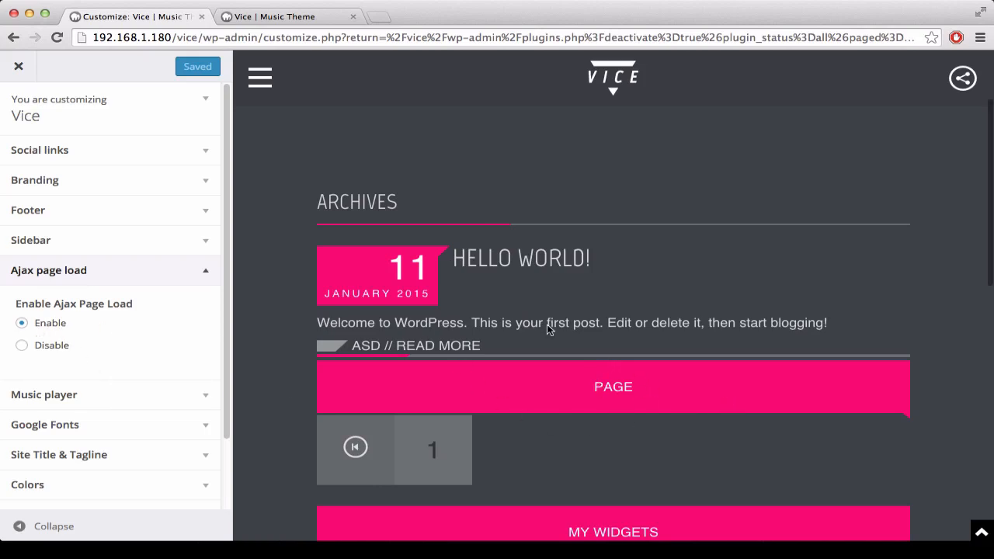
scroll(546, 326, "down", 10)
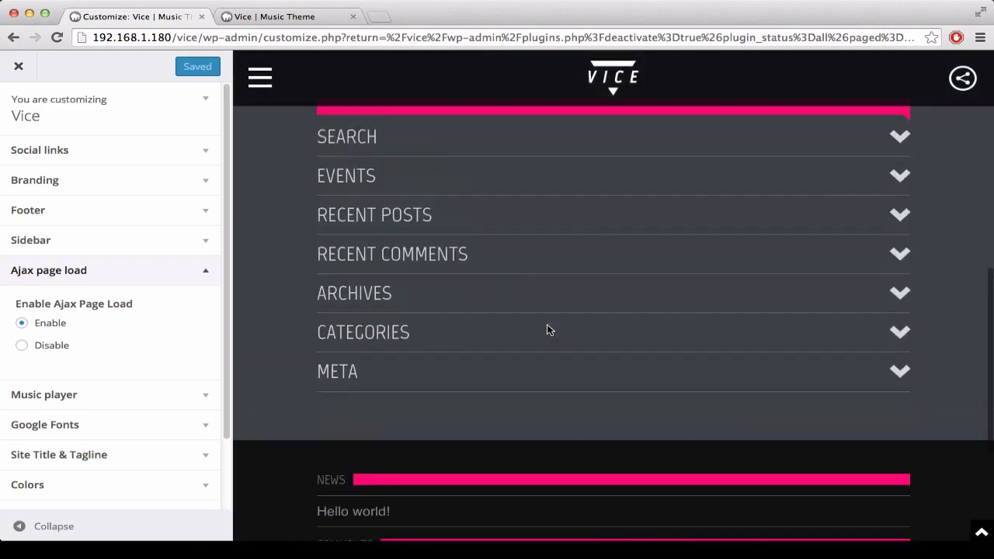
scroll(547, 330, "down", 3)
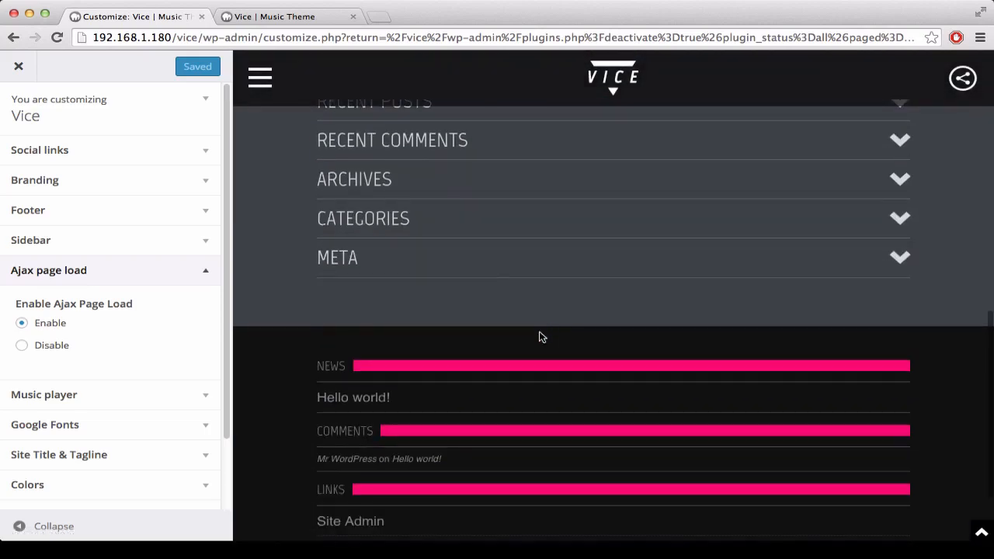
left_click(339, 395)
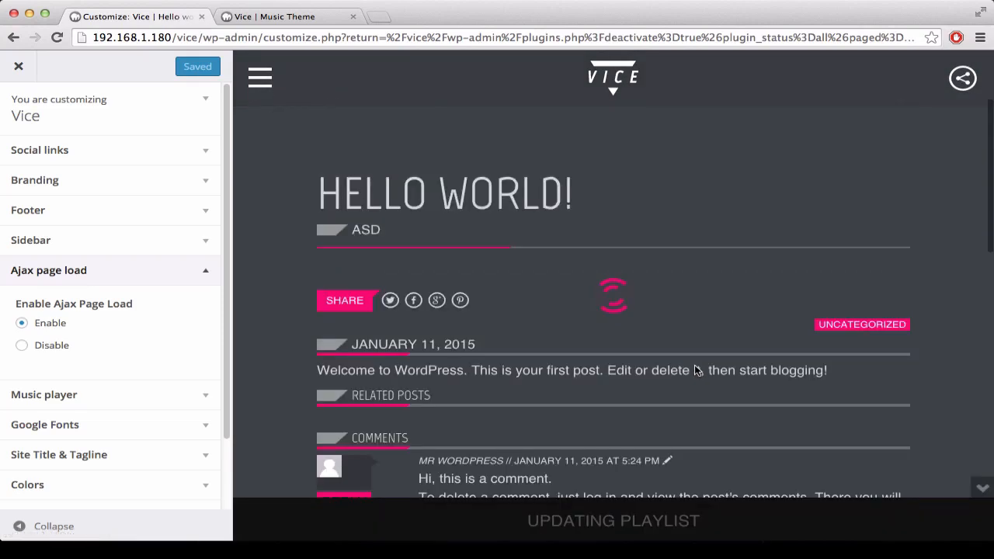
Step: Disable Ajax page load and open the "Hello world!" post from the preview's footer again to compare page loading
left_click(47, 351)
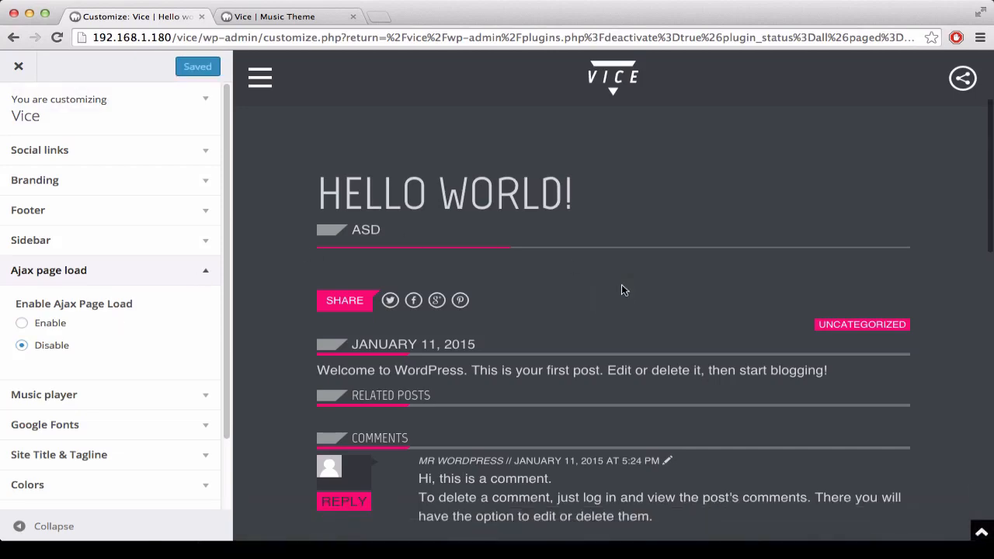
scroll(620, 355, "down", 10)
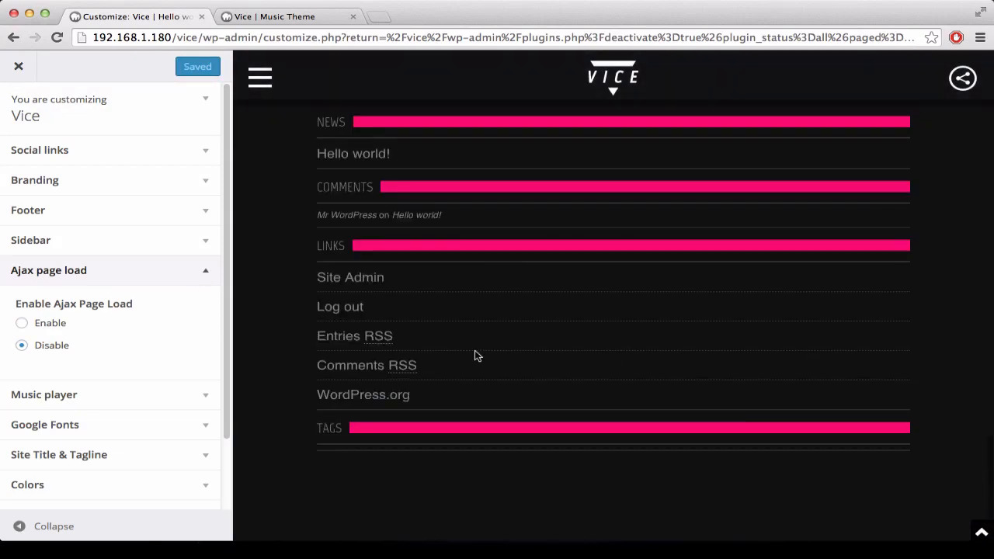
scroll(366, 262, "up", 2)
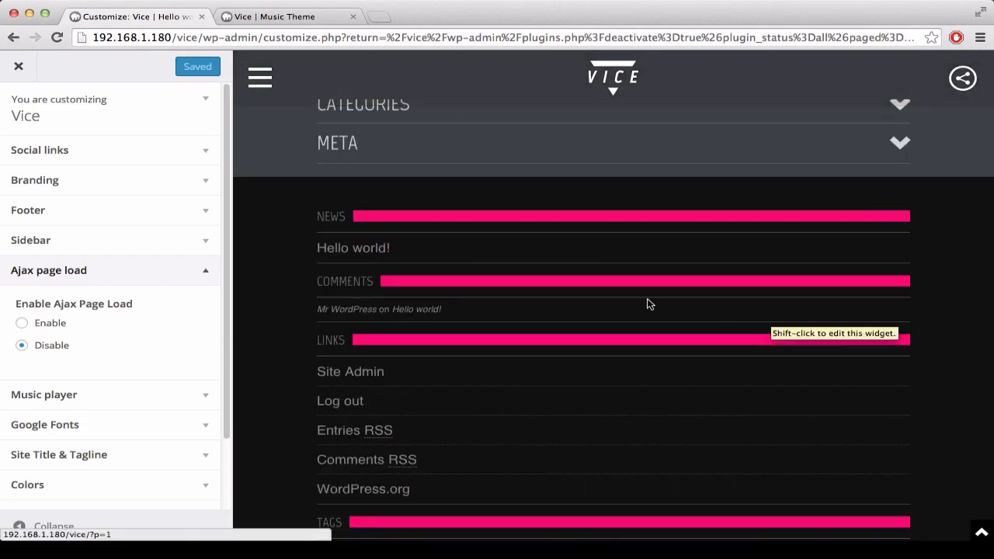
left_click(382, 250)
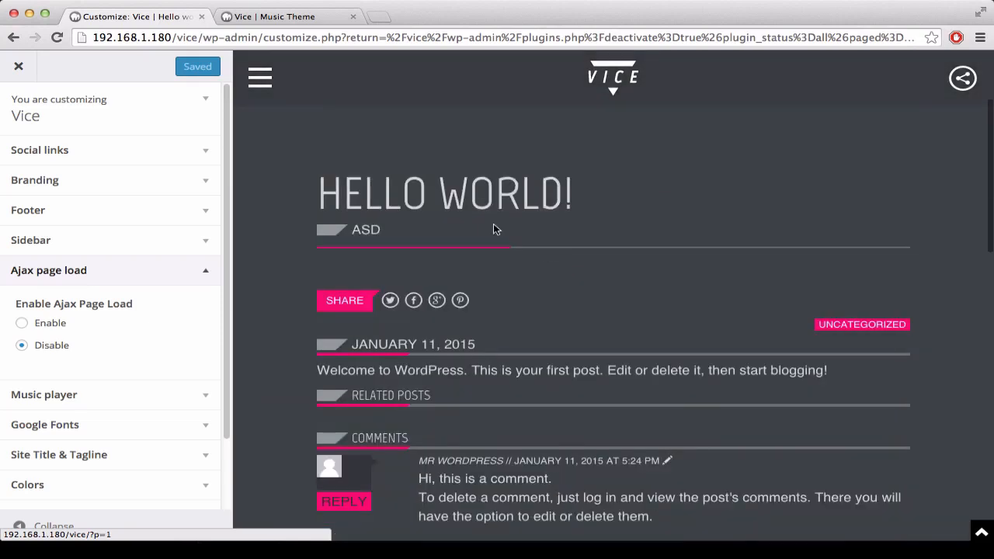
Step: Enable Ajax page load, publish the change and collapse its settings
left_click(22, 323)
left_click(166, 67)
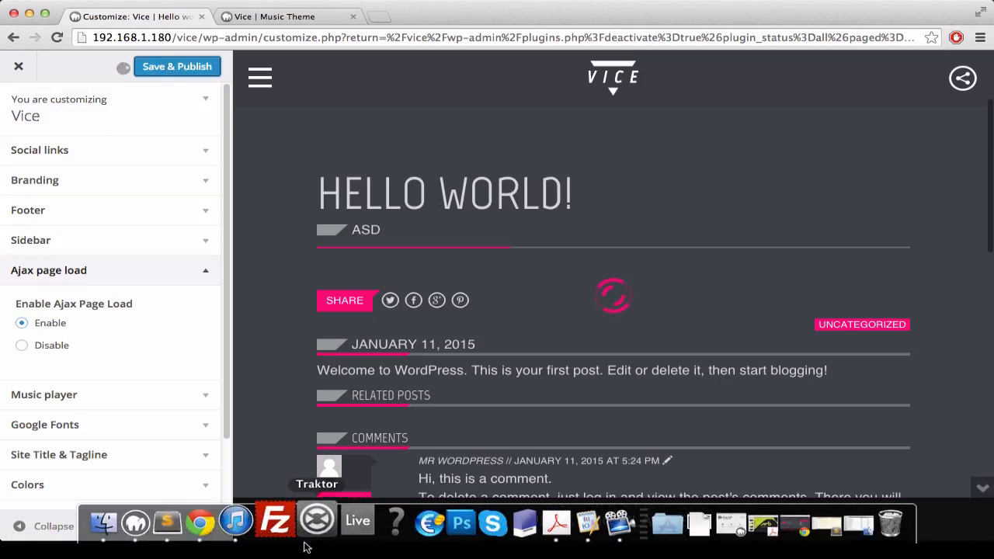
left_click(205, 271)
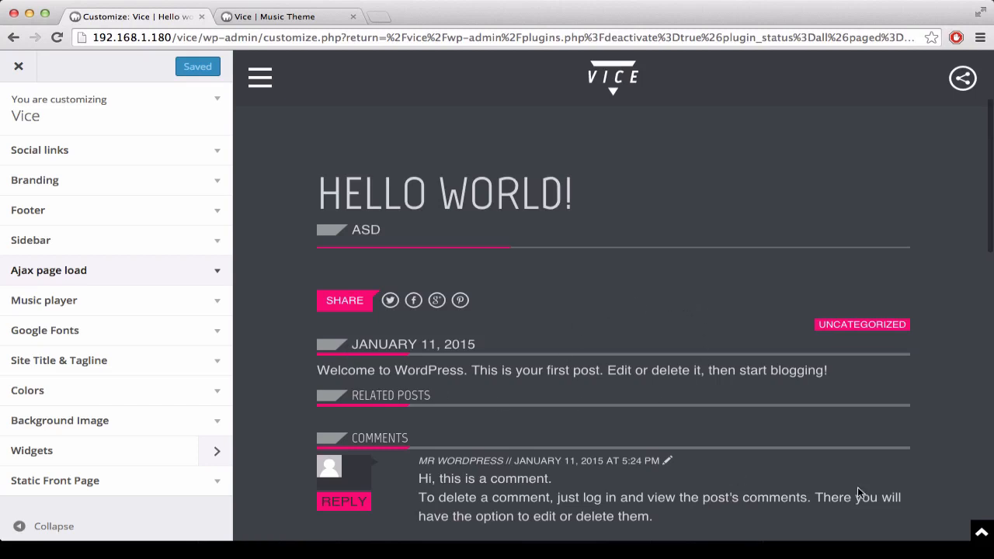
Step: Show the music player bar in the preview and expand the Music player settings
left_click(982, 534)
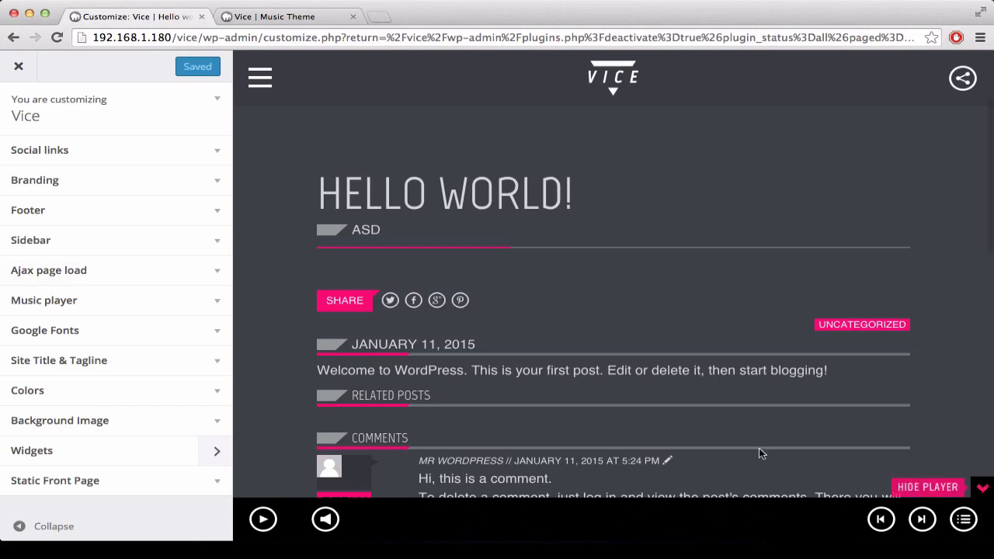
left_click(166, 308)
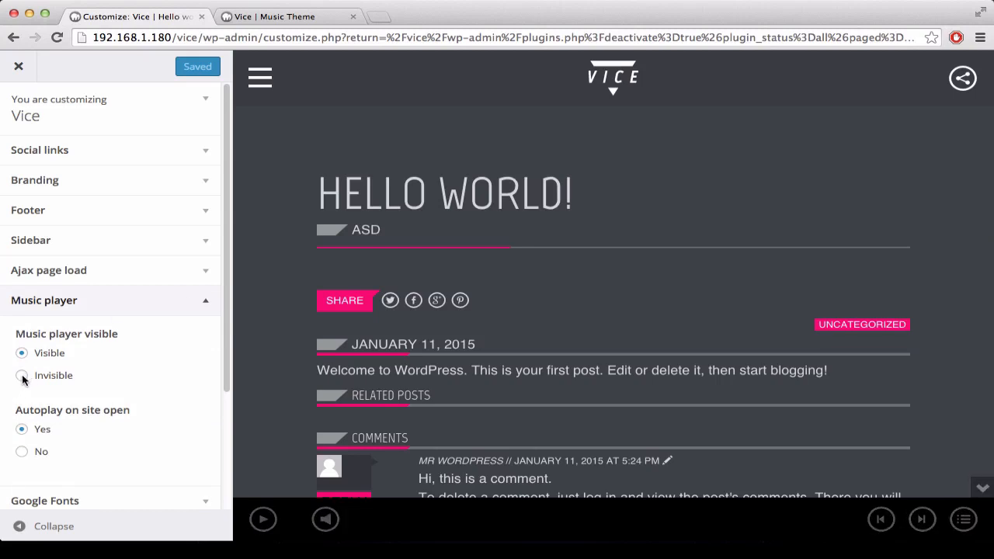
Step: Try setting the music player to Invisible, restore Visible, and test showing and hiding the player in the preview
left_click(22, 376)
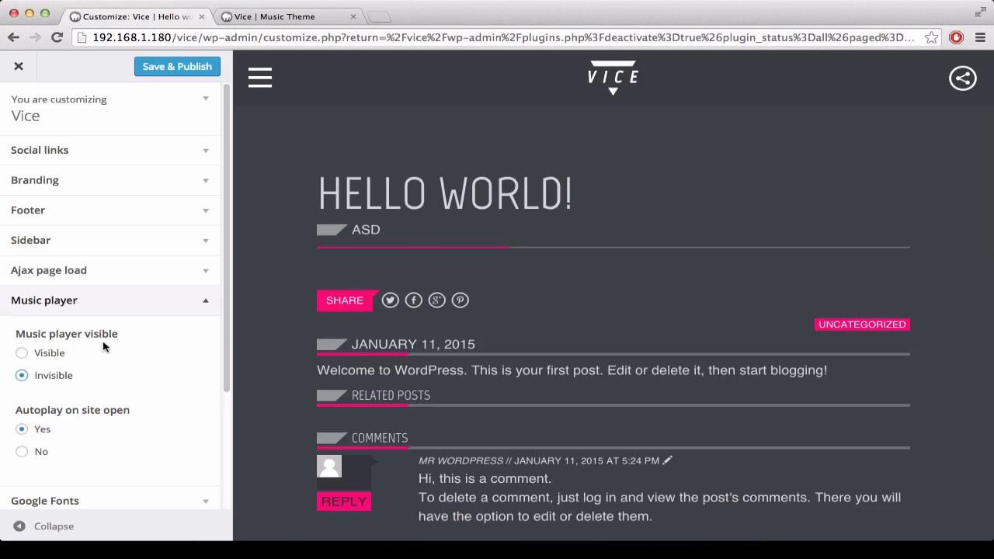
left_click(22, 352)
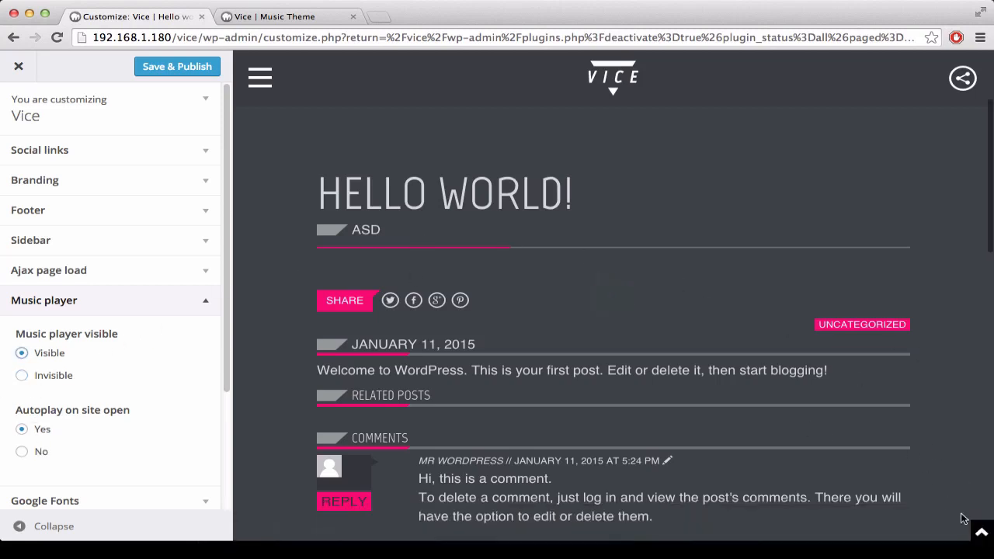
left_click(981, 533)
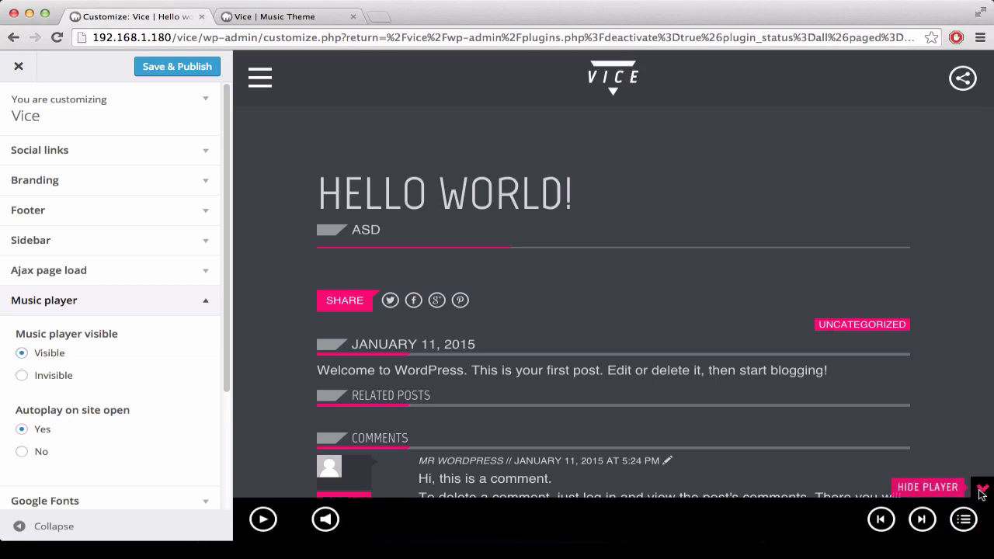
left_click(982, 490)
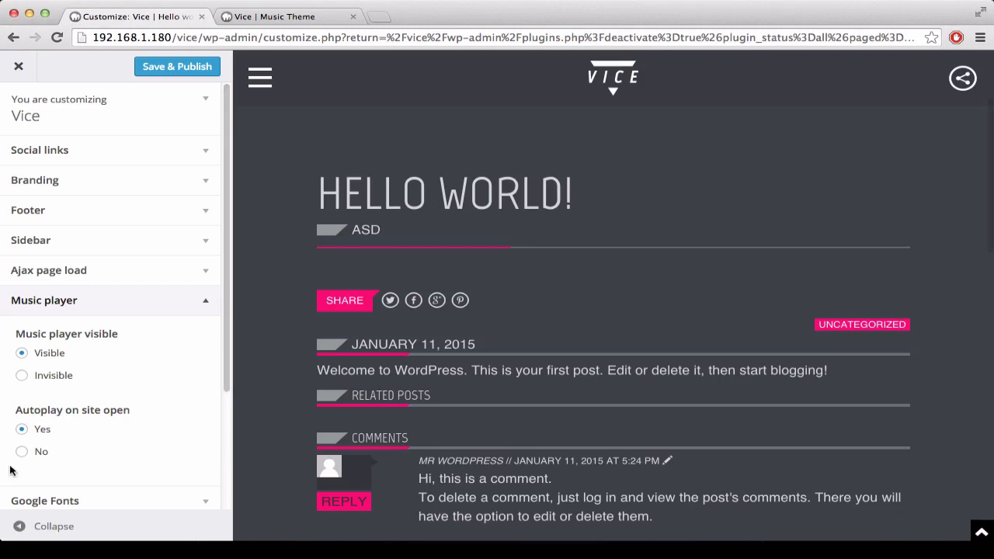
Step: Set the music player's autoplay on site open to Yes
left_click(22, 430)
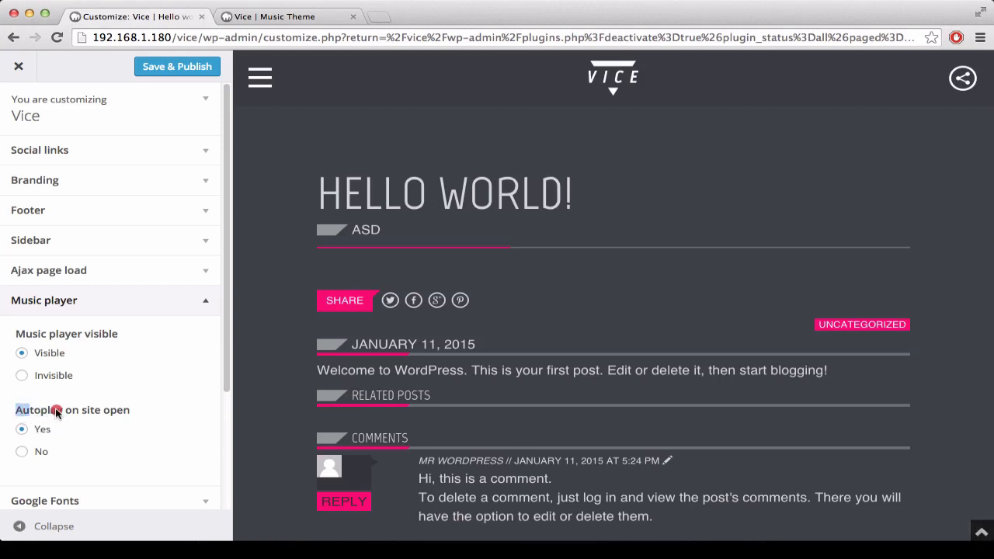
left_click_drag(17, 413, 83, 413)
left_click(127, 456)
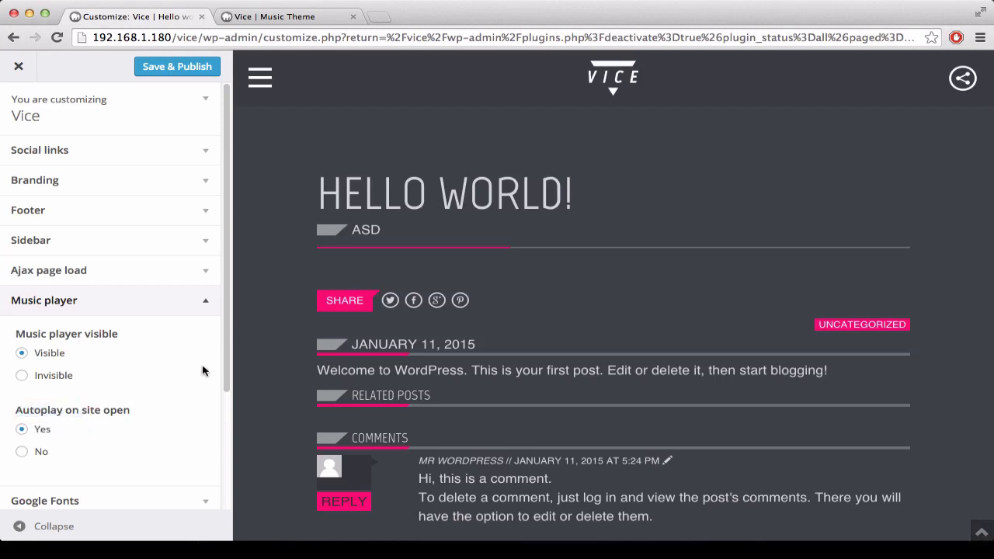
Step: In the Google Fonts settings, try Macondo as the captions font, and set it to Marcellus
scroll(202, 362, "down", 1)
scroll(184, 237, "down", 2)
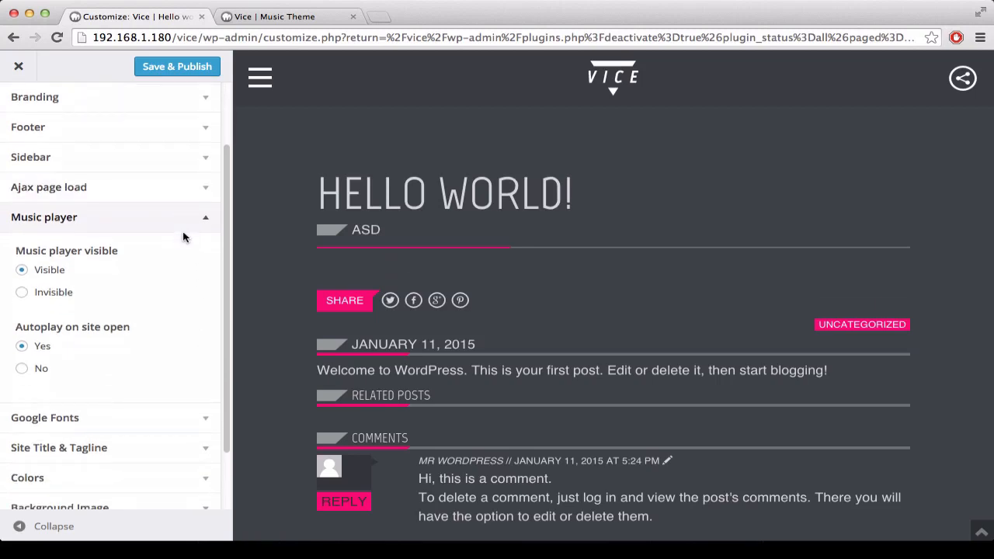
left_click(198, 392)
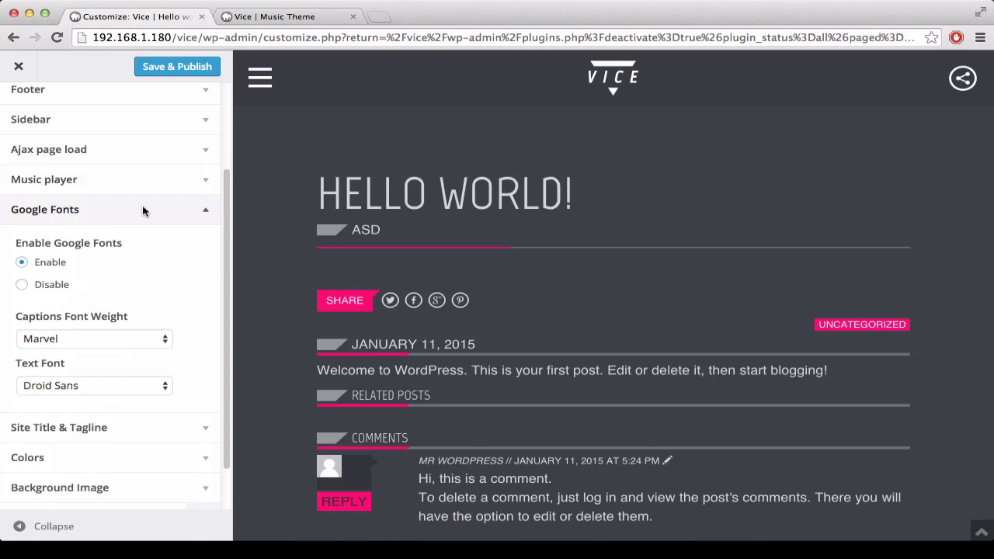
left_click(135, 340)
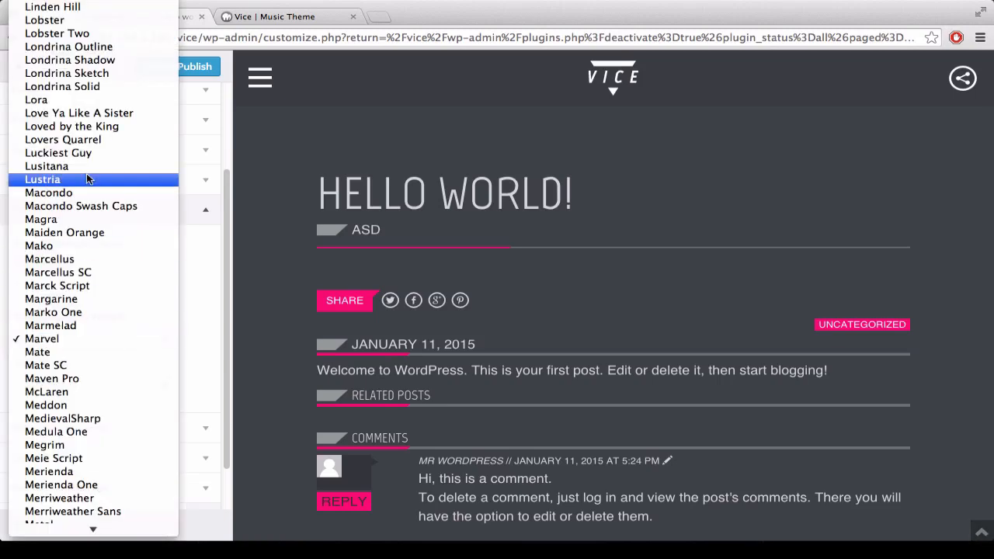
left_click(88, 196)
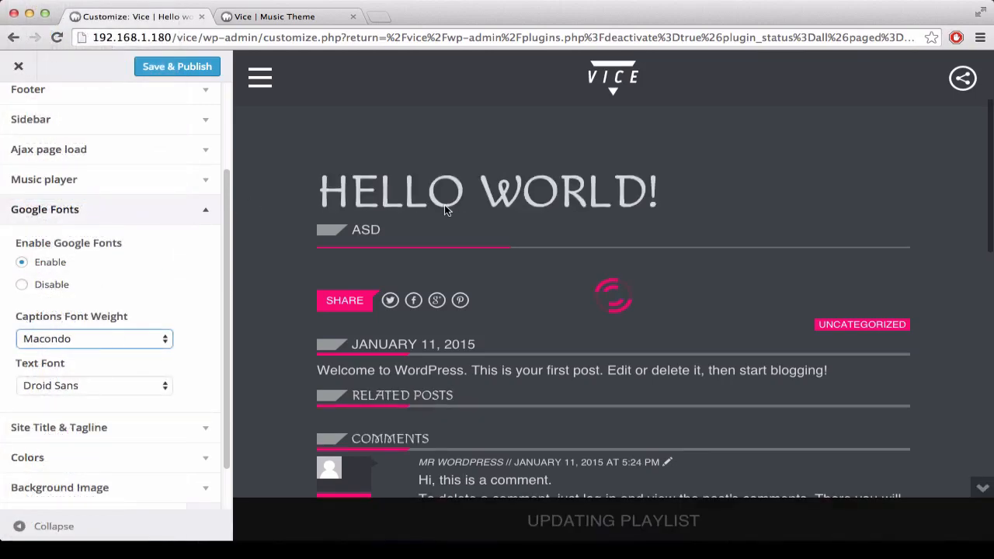
left_click(93, 339)
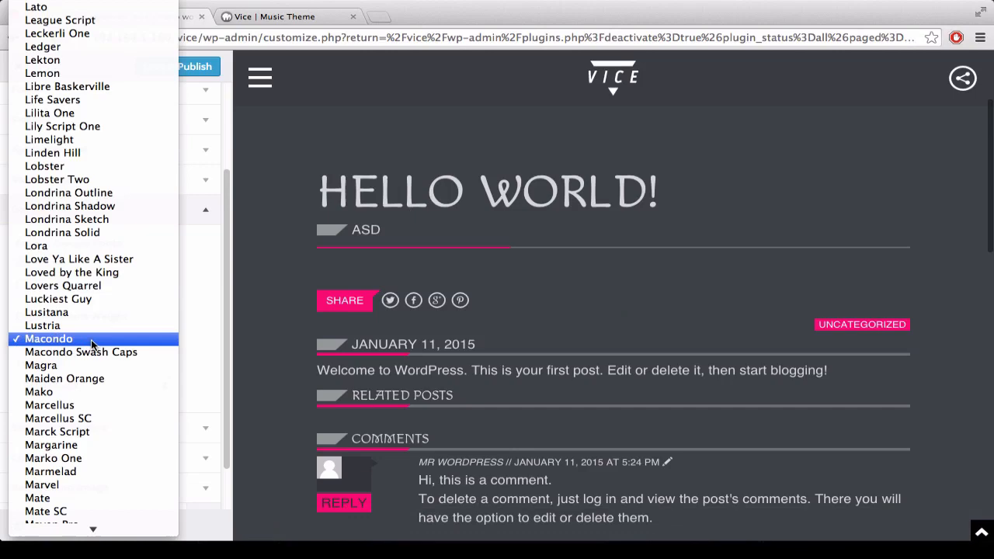
left_click(89, 405)
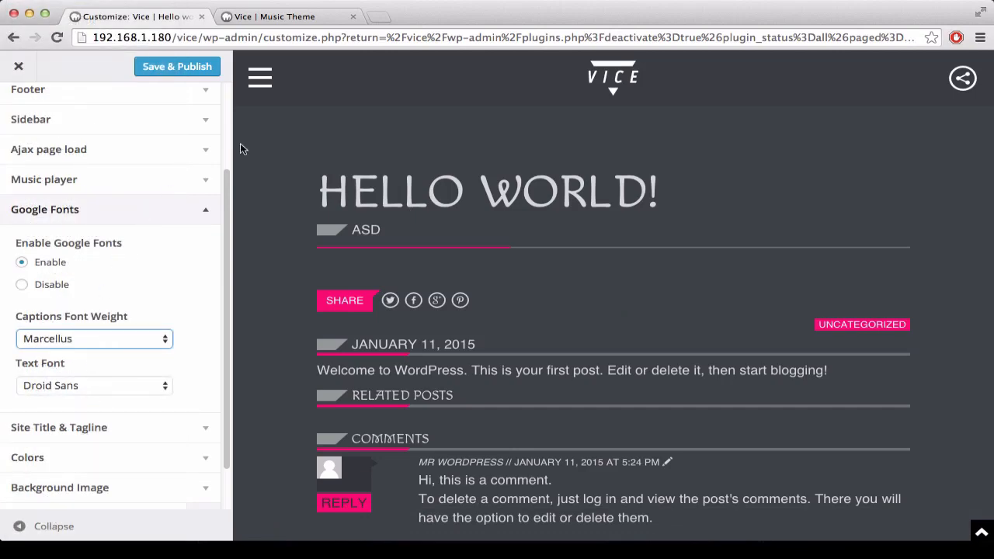
Step: Try Diplomata SC as the text font, and set it to Fontdiner Swanky
left_click(117, 387)
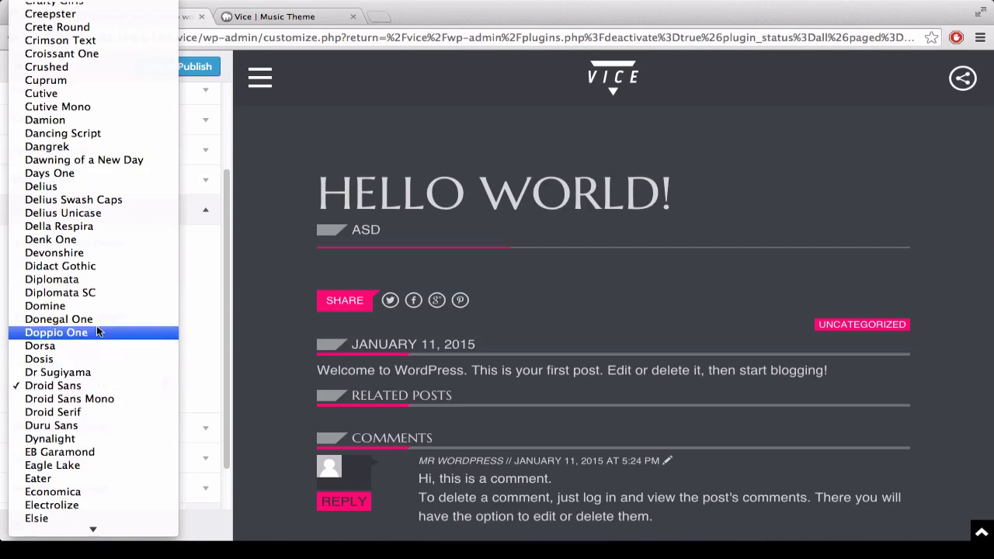
left_click(55, 292)
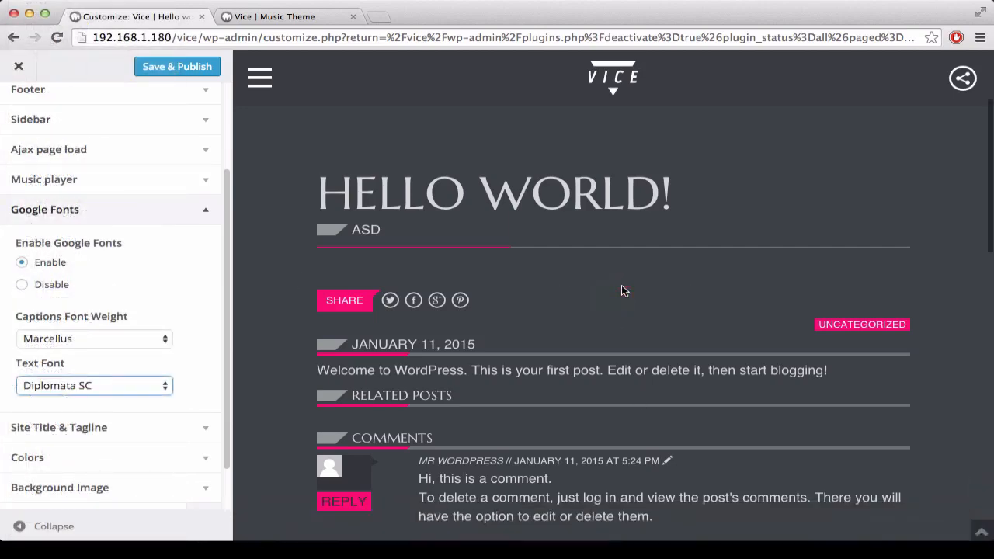
left_click(71, 386)
scroll(72, 379, "down", 15)
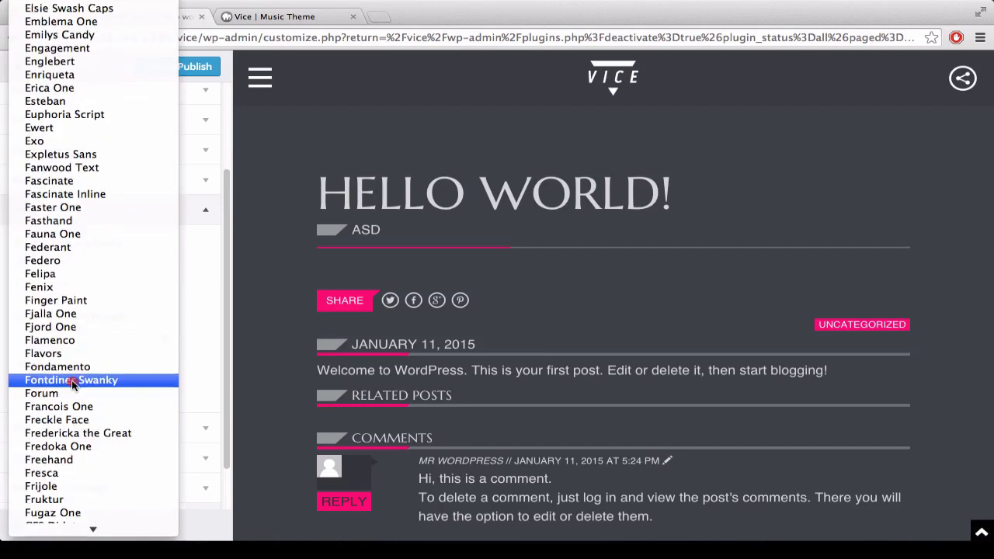
left_click(71, 382)
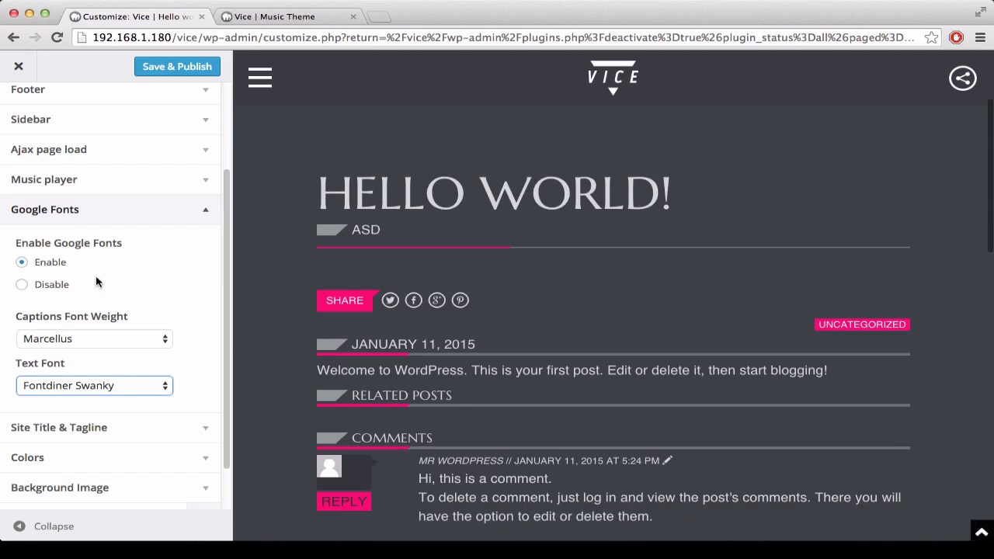
Step: Expand the Site Title & Tagline settings, highlight the site title and collapse the section without editing it
scroll(96, 282, "down", 2)
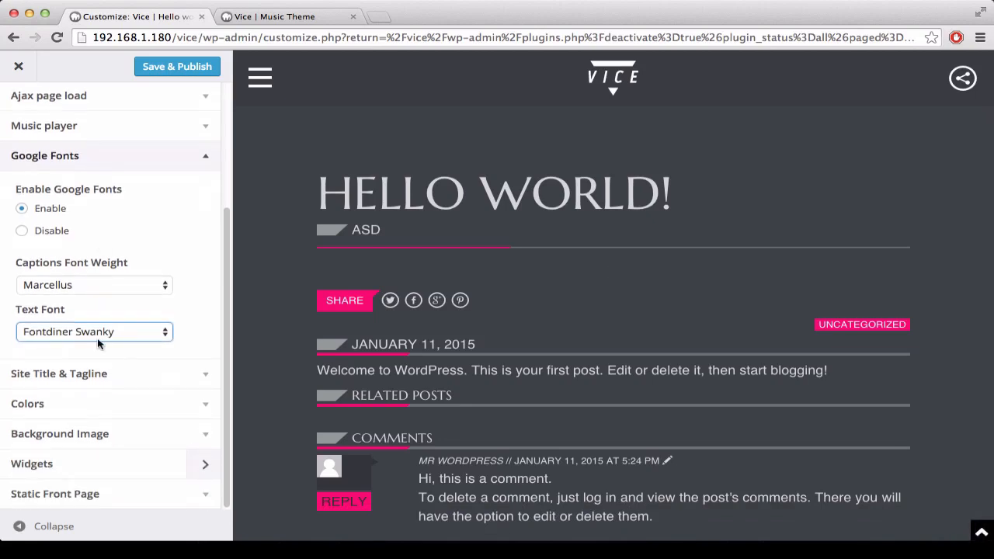
left_click(207, 373)
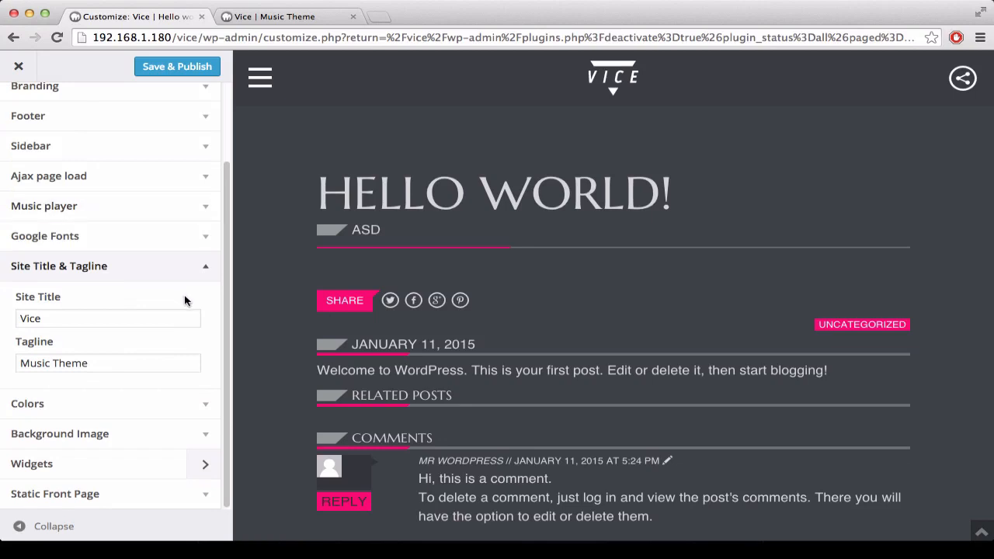
left_click(10, 322)
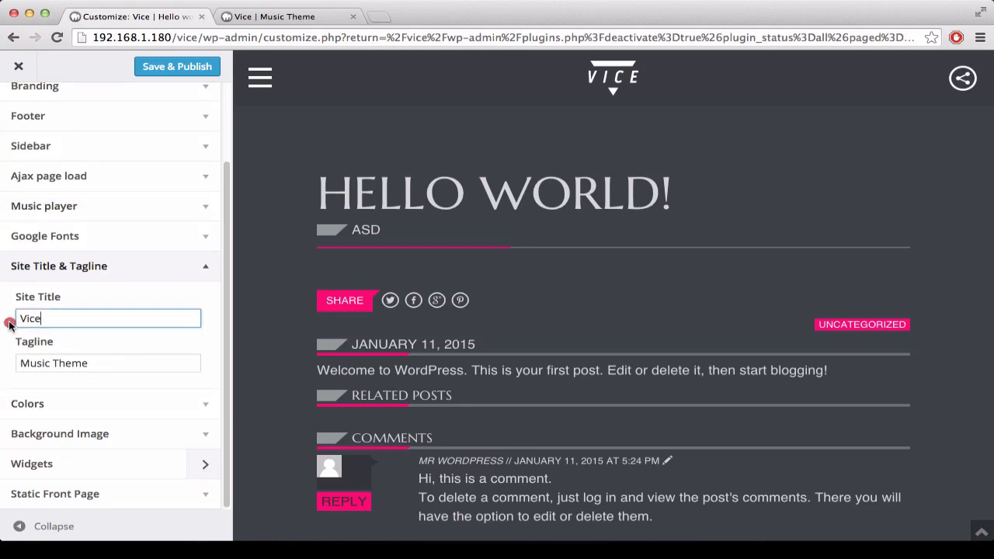
key("super+a")
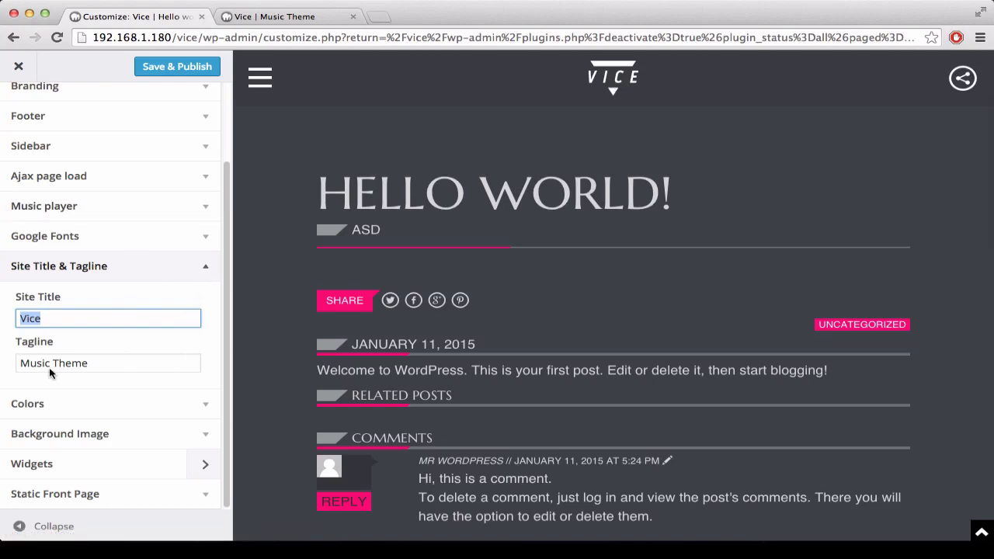
left_click(205, 269)
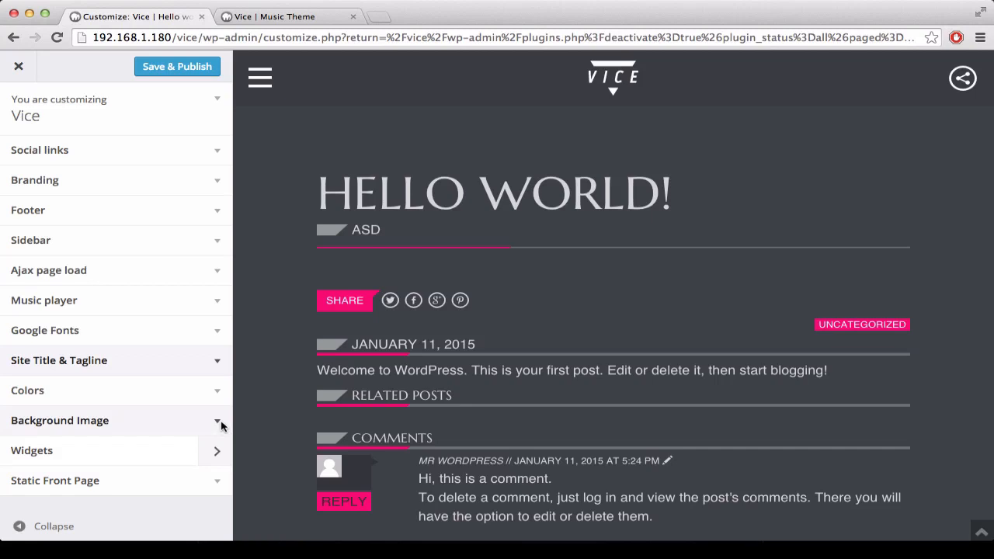
Step: Expand the Colors settings and try the Light colour scheme
left_click(217, 394)
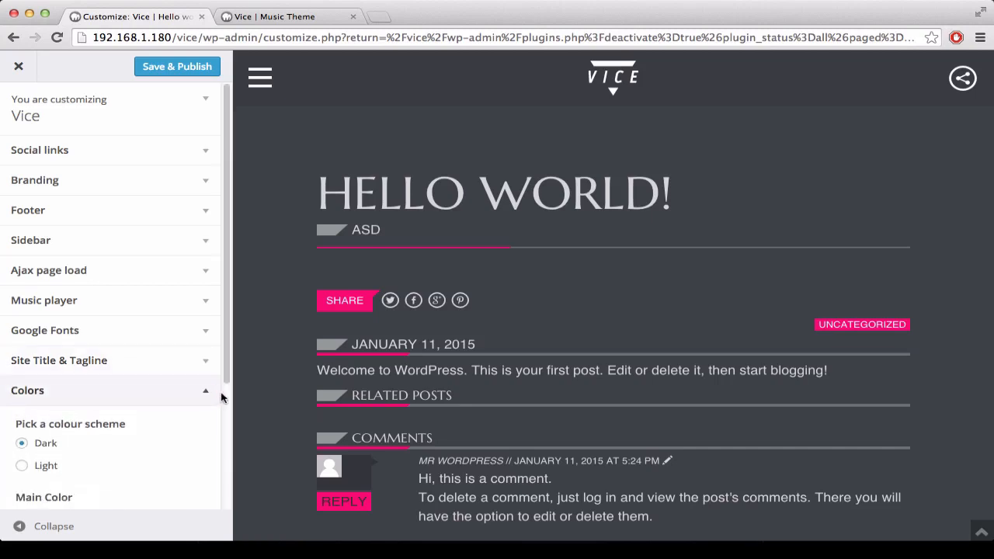
scroll(200, 346, "down", 4)
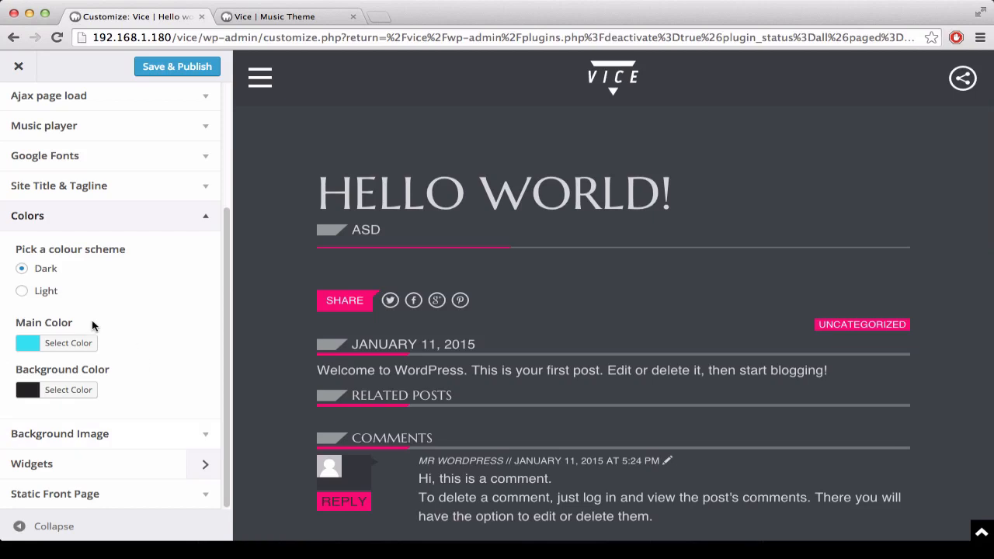
left_click(21, 290)
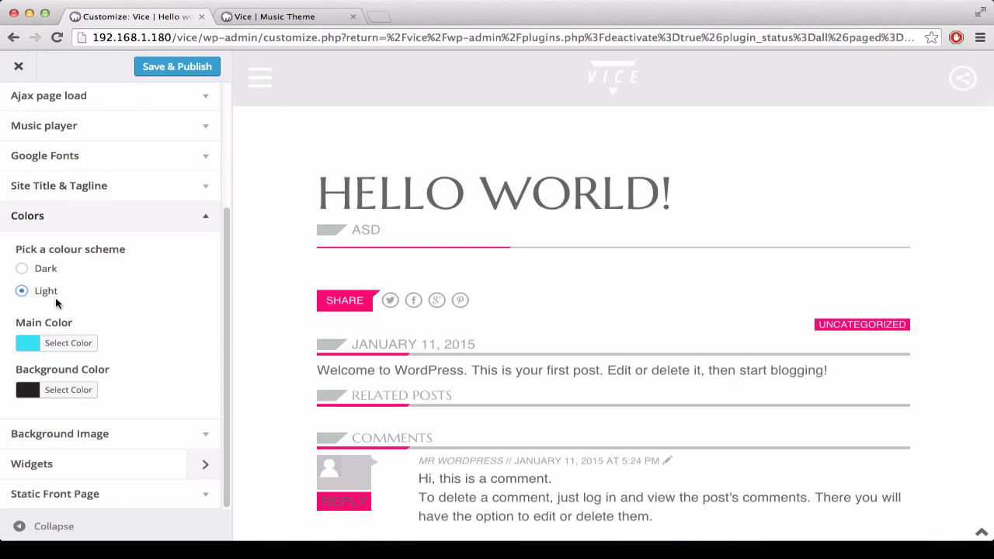
Step: Try #f4b300 and #fc0043 as the theme's main color, and set it to #00efb7
left_click(32, 340)
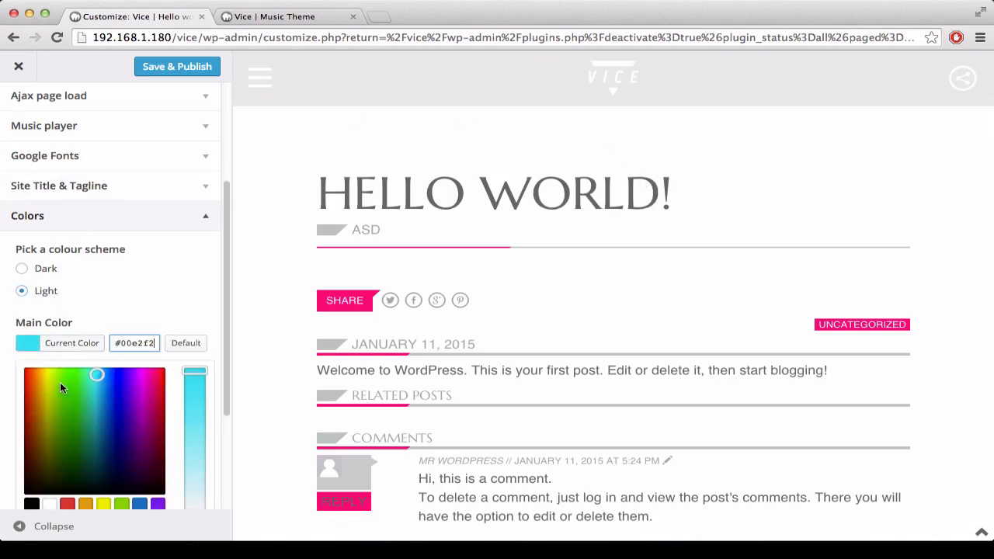
left_click_drag(60, 382, 41, 372)
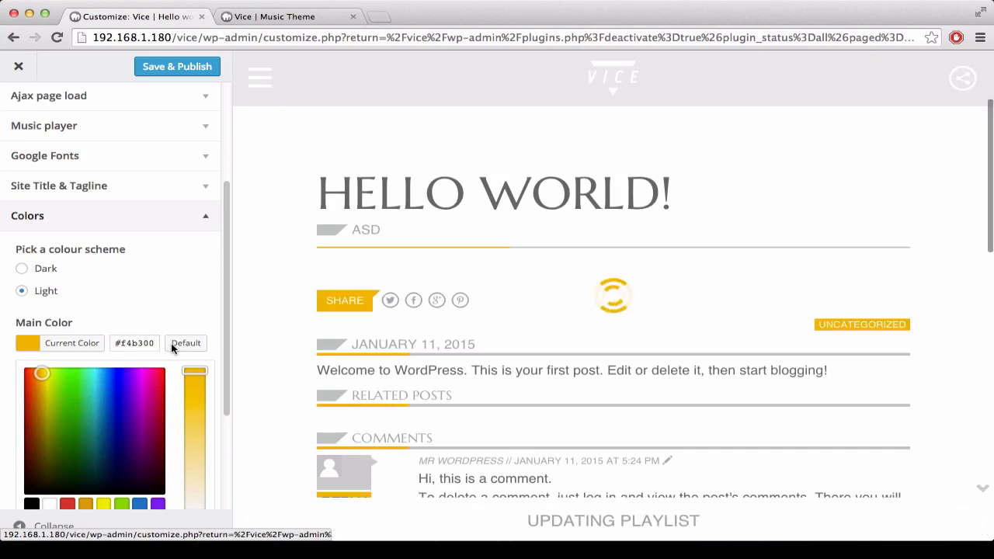
left_click_drag(146, 377, 160, 369)
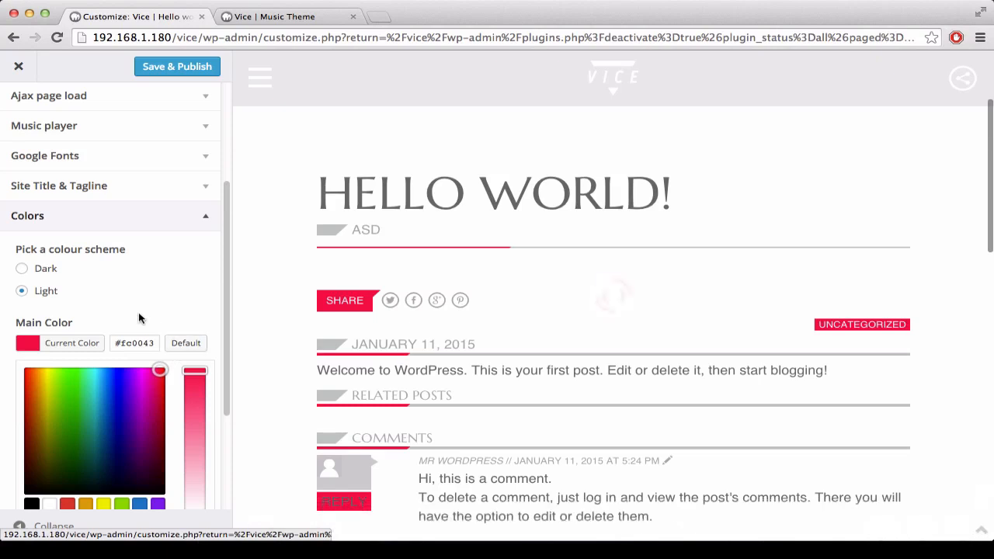
left_click_drag(98, 385, 95, 372)
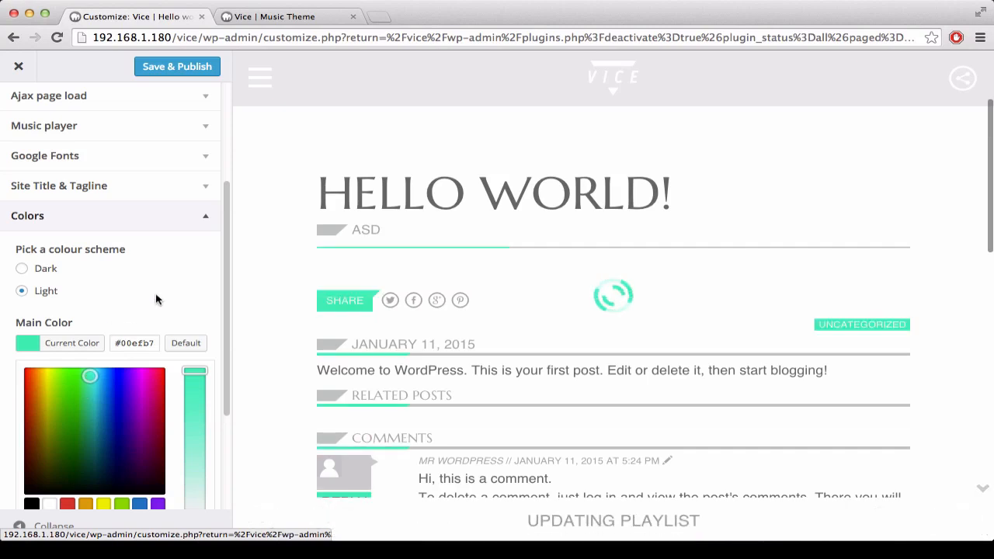
Step: Restore the Dark colour scheme and set the background color to a dark purple after trying a dark green
left_click(22, 268)
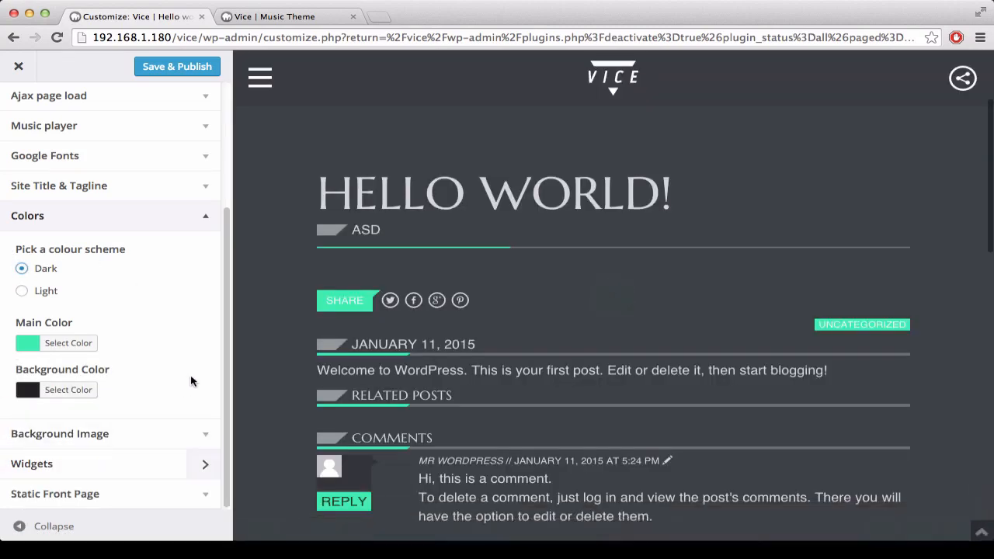
left_click(48, 392)
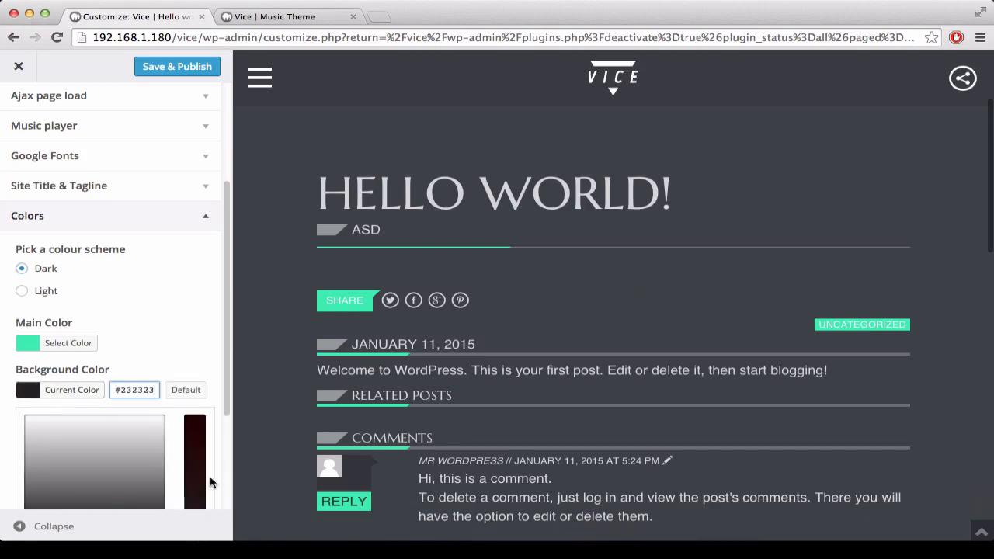
left_click(184, 460)
scroll(179, 460, "down", 4)
left_click_drag(118, 317, 127, 331)
left_click(79, 337)
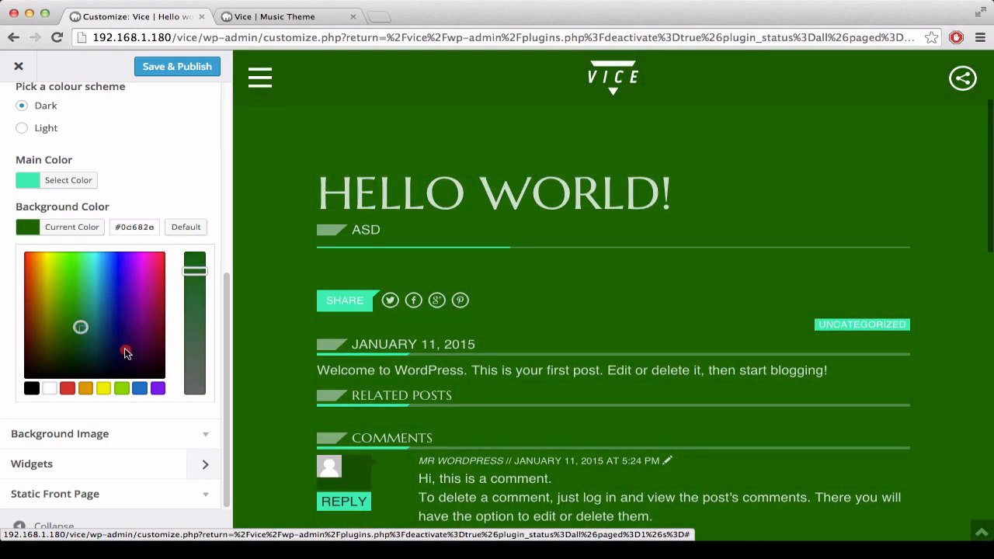
left_click(134, 354)
left_click(162, 170)
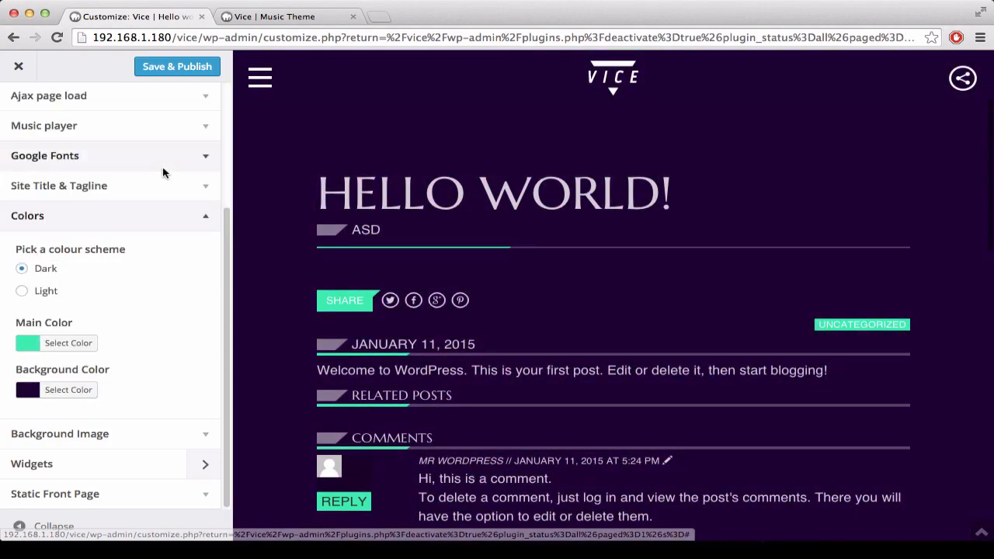
Step: Expand the Background Image settings and start selecting a file to upload as the background image
left_click(208, 434)
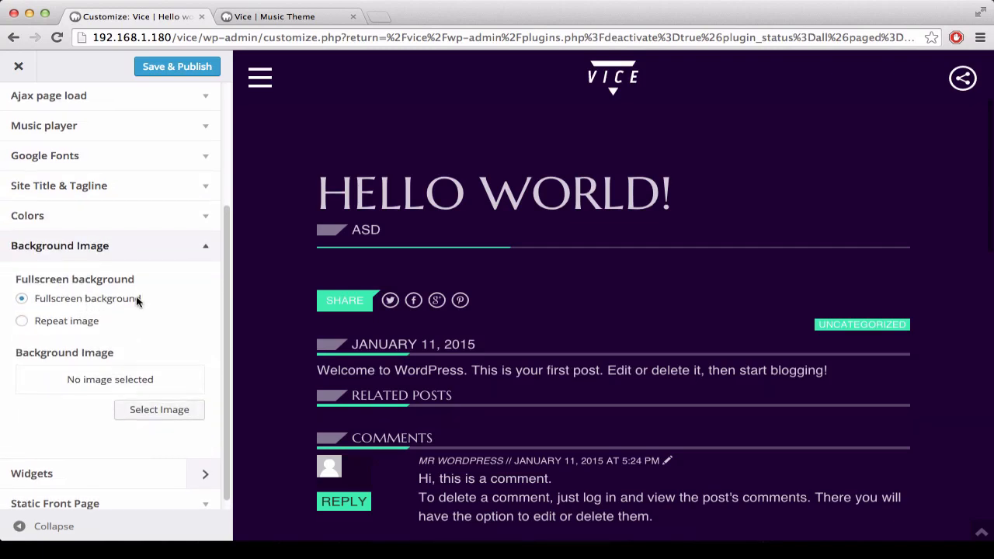
scroll(137, 302, "down", 1)
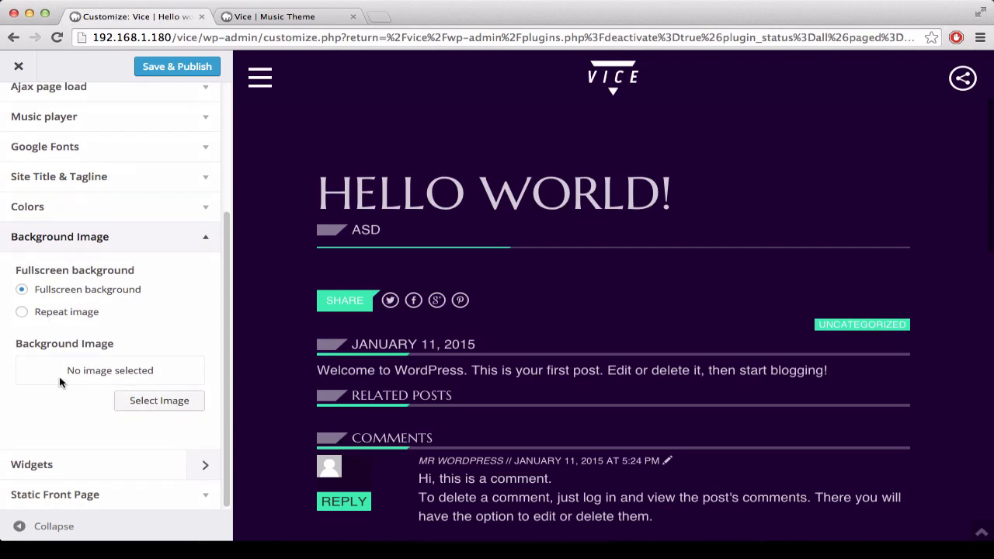
left_click(136, 401)
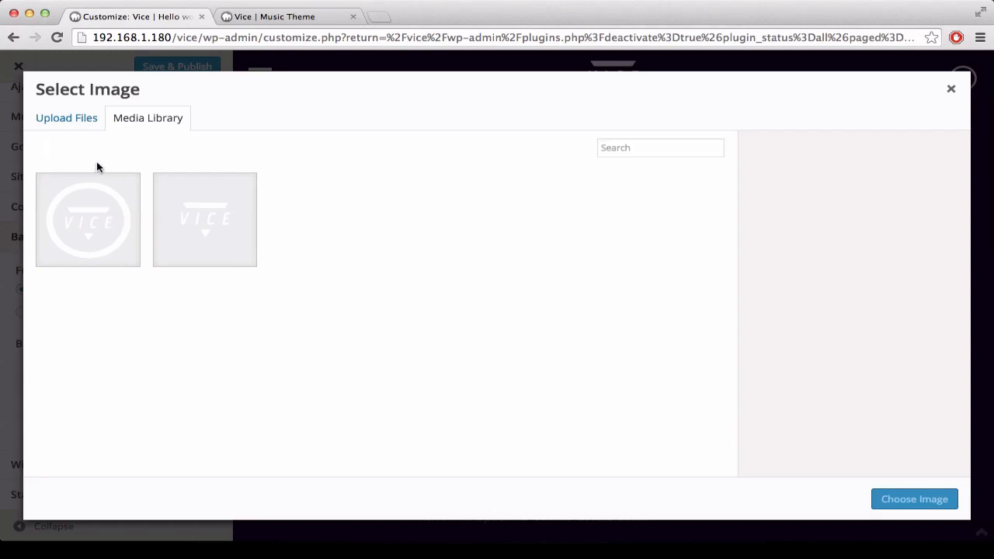
left_click(65, 119)
left_click(513, 314)
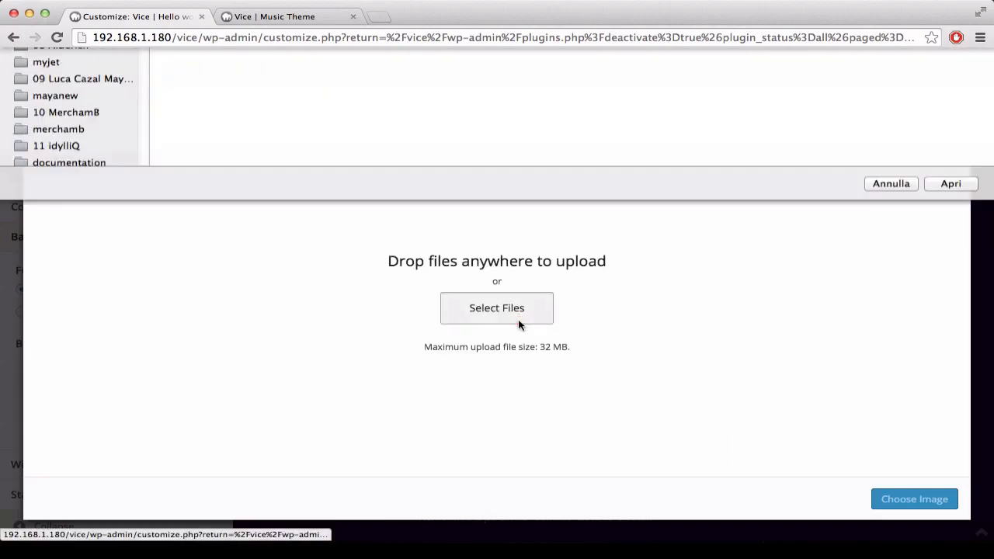
Step: Browse to the BACKGROUNDS folder inside 0. ASSET of the 07. VICE folder for the image upload
left_click(256, 62)
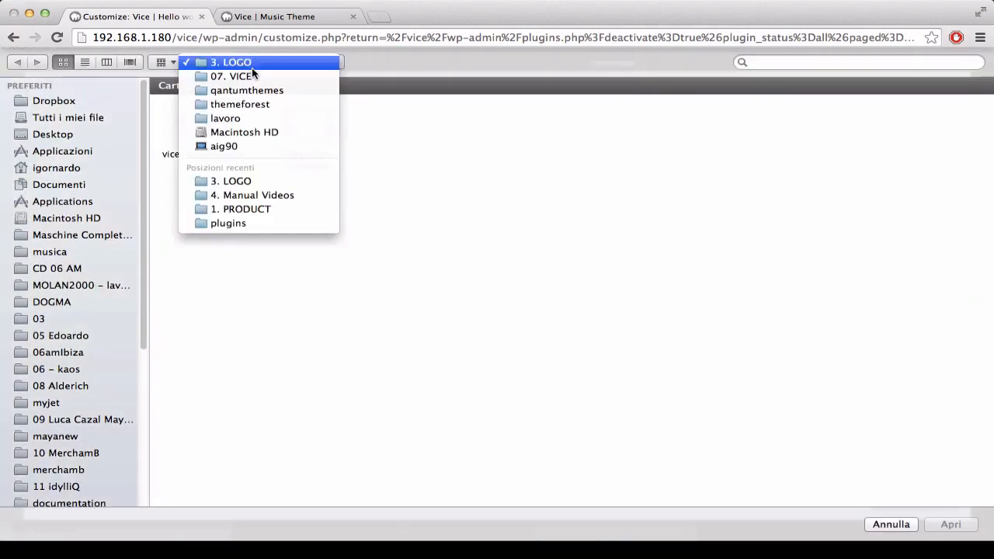
left_click(252, 67)
left_click(251, 67)
left_click(249, 76)
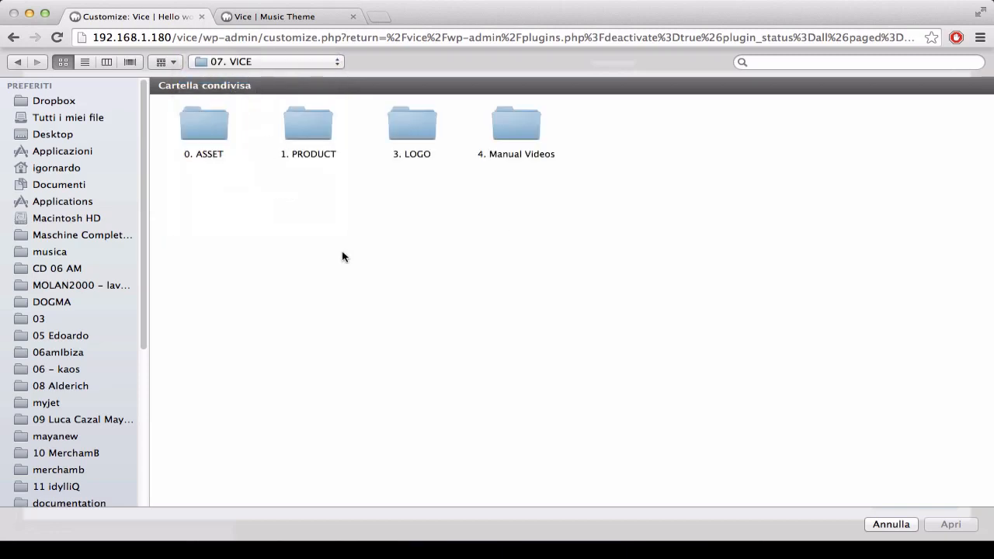
double_click(199, 131)
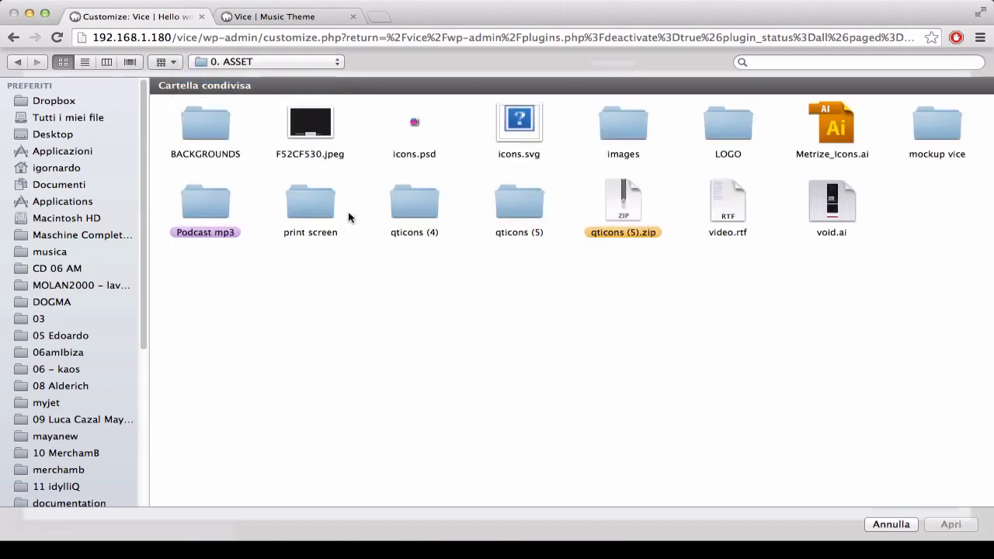
left_click(211, 127)
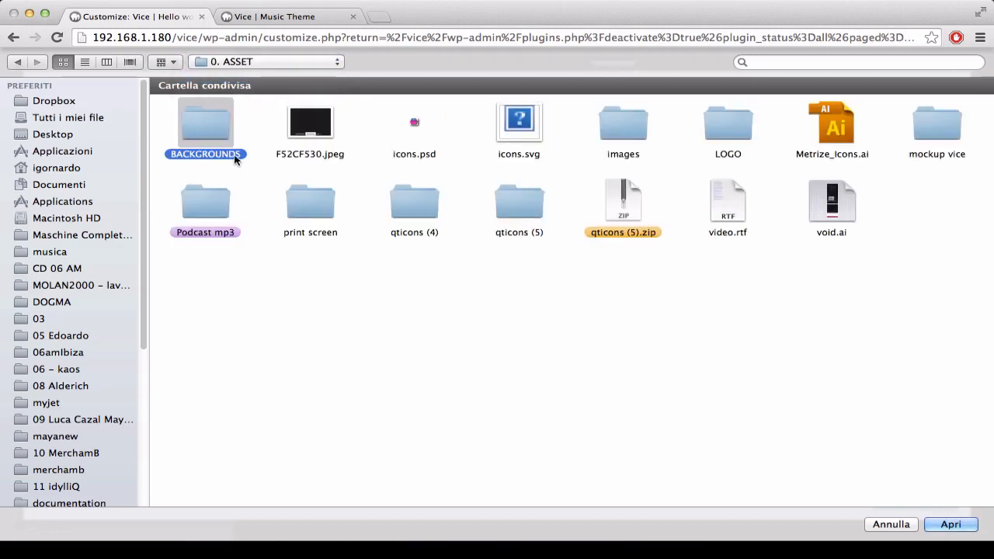
double_click(212, 127)
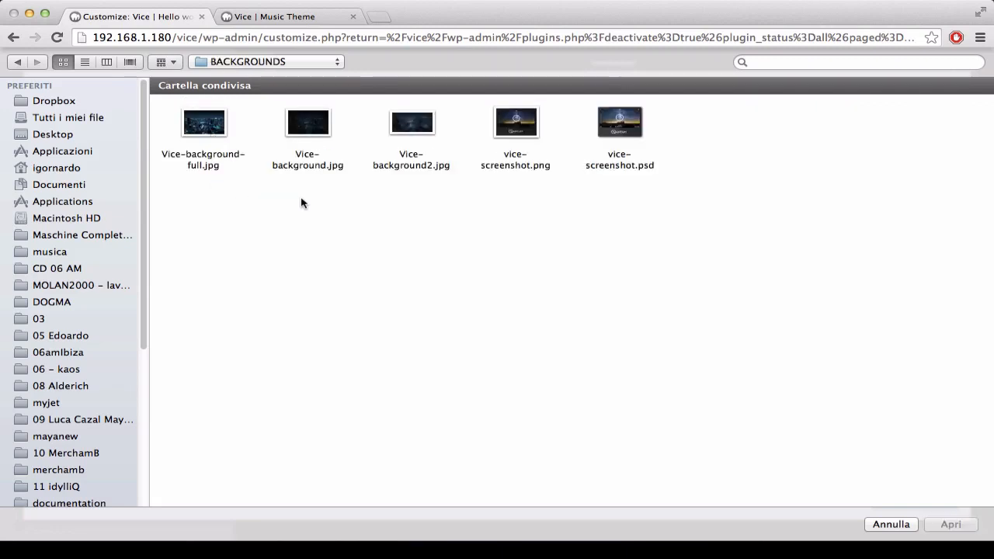
Step: Upload Vice-background2.jpg and choose it as the theme's background image
left_click(422, 133)
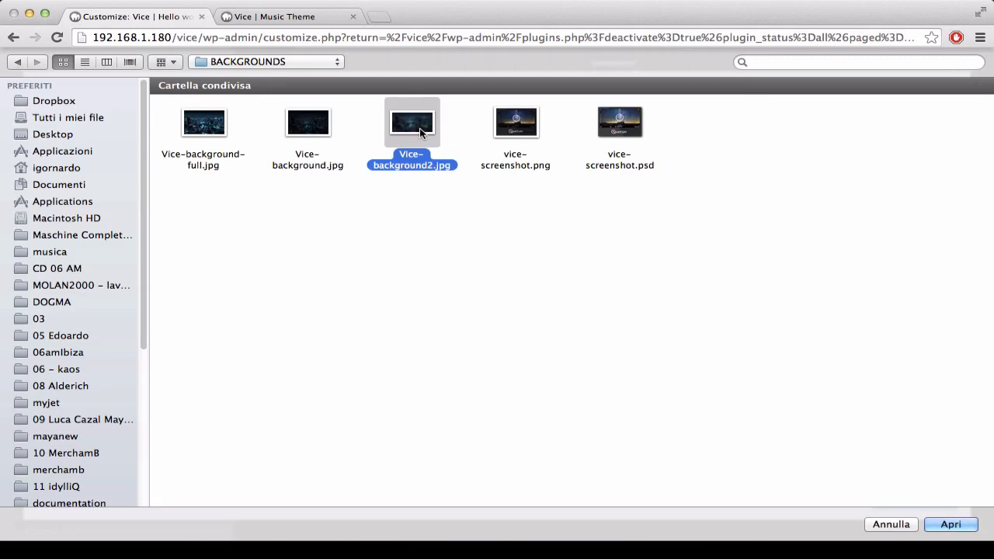
key("space")
key("space")
left_click(942, 526)
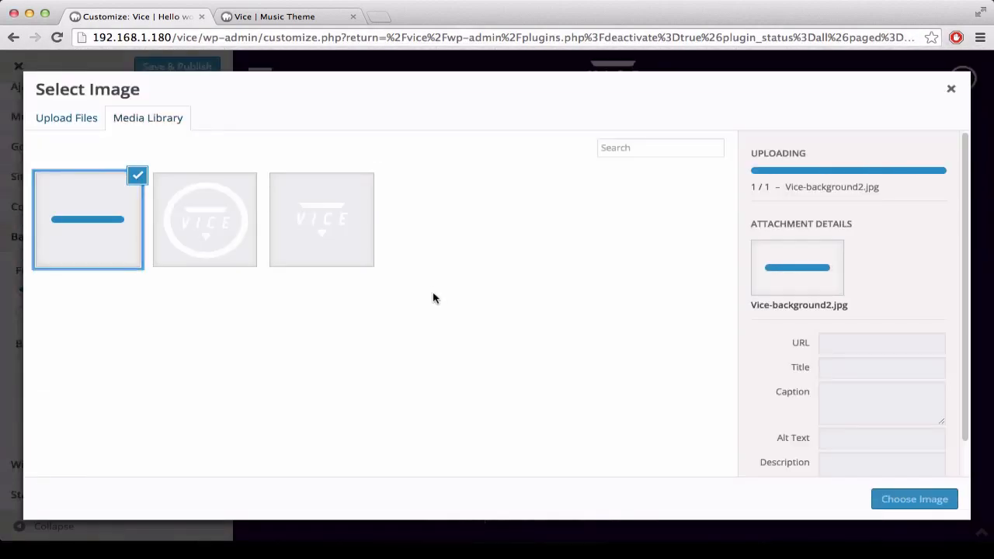
left_click(905, 498)
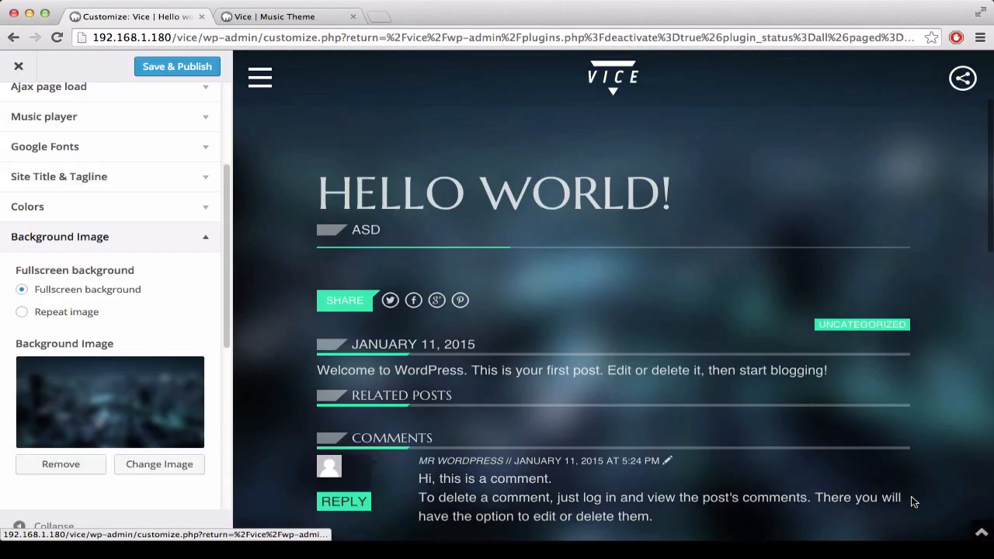
scroll(709, 236, "down", 10)
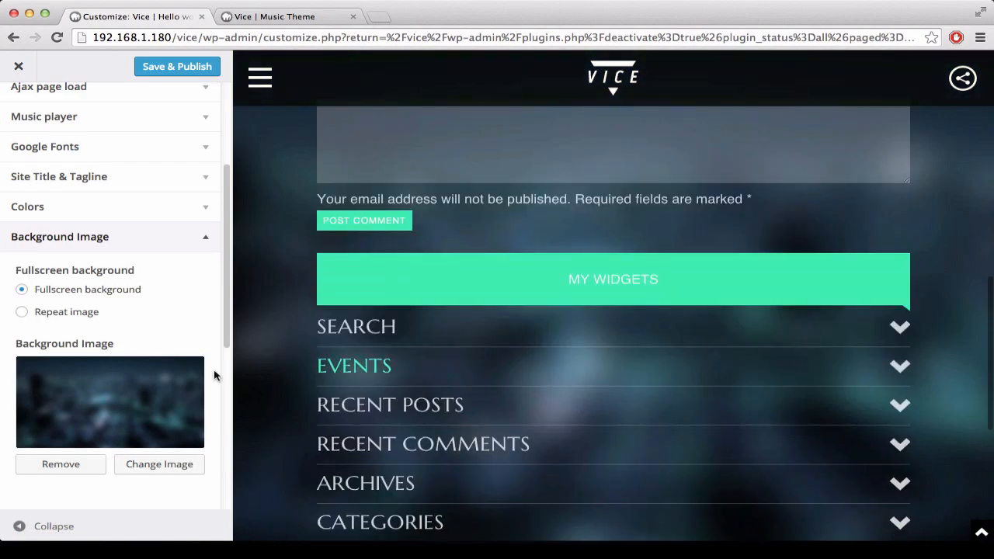
Step: Expand the Right Sidebar widget area in the Widgets settings and check its widgets in the full-width preview
left_click(206, 238)
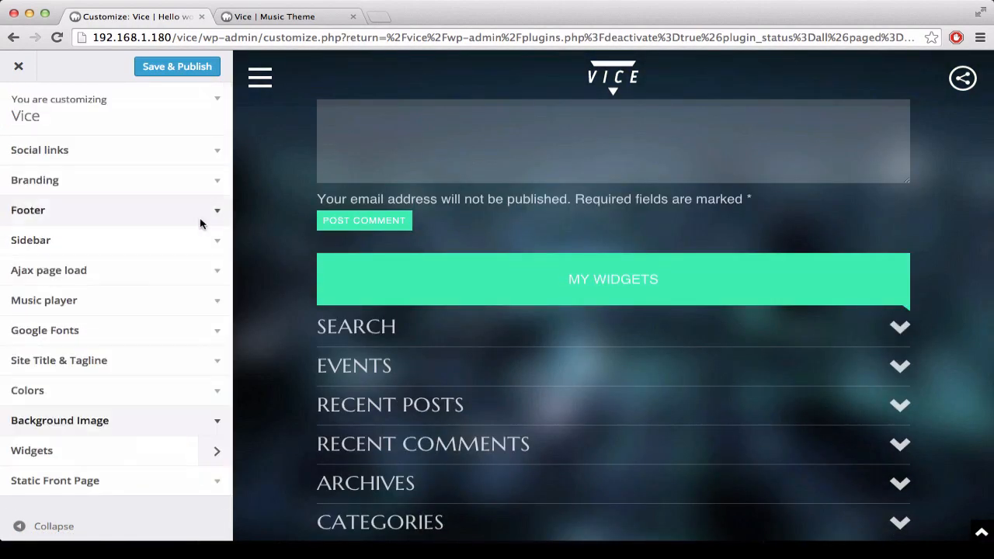
left_click(217, 454)
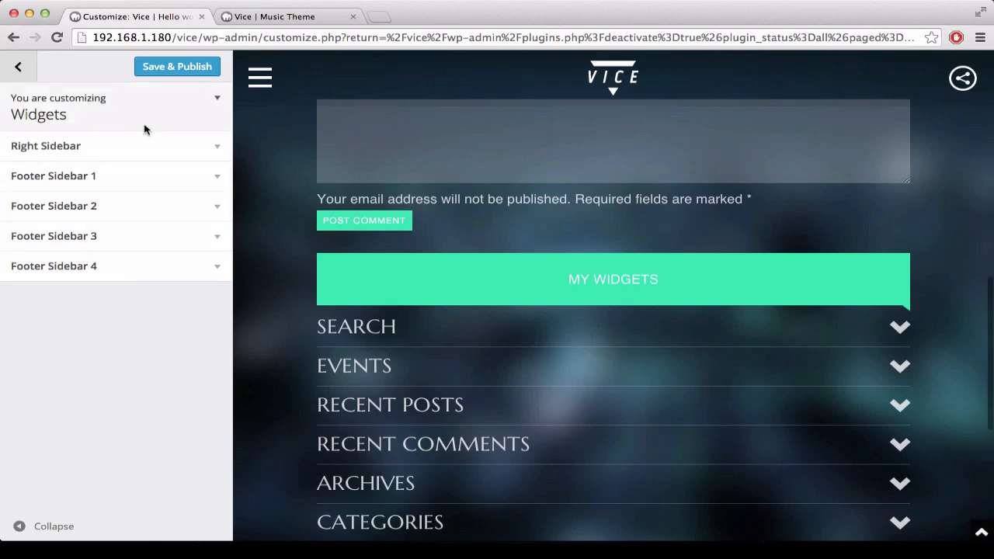
left_click(213, 151)
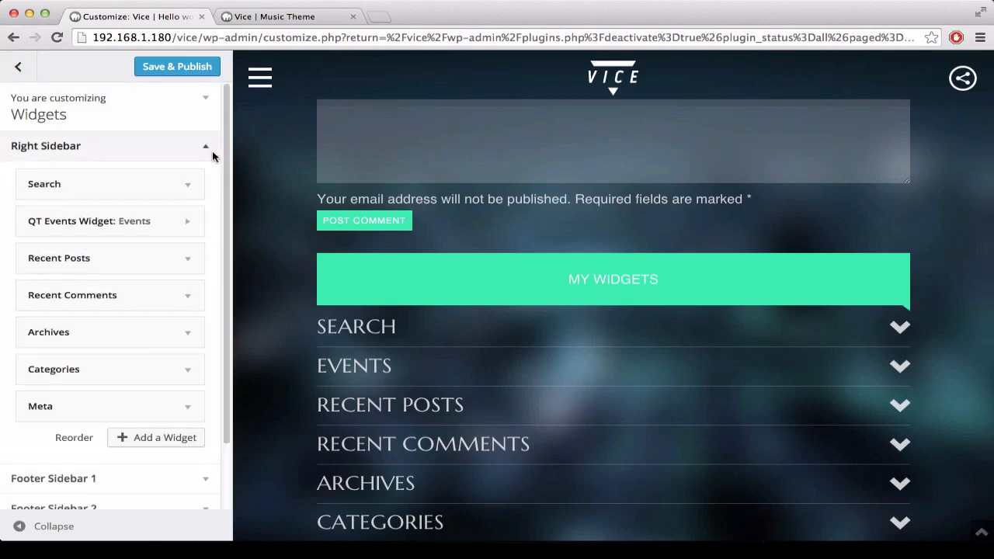
left_click(20, 527)
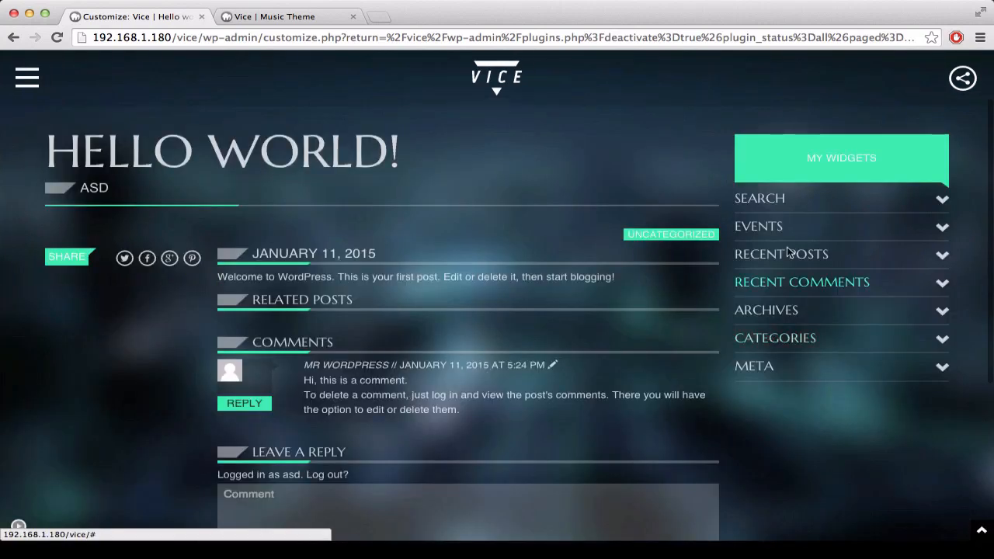
left_click(17, 527)
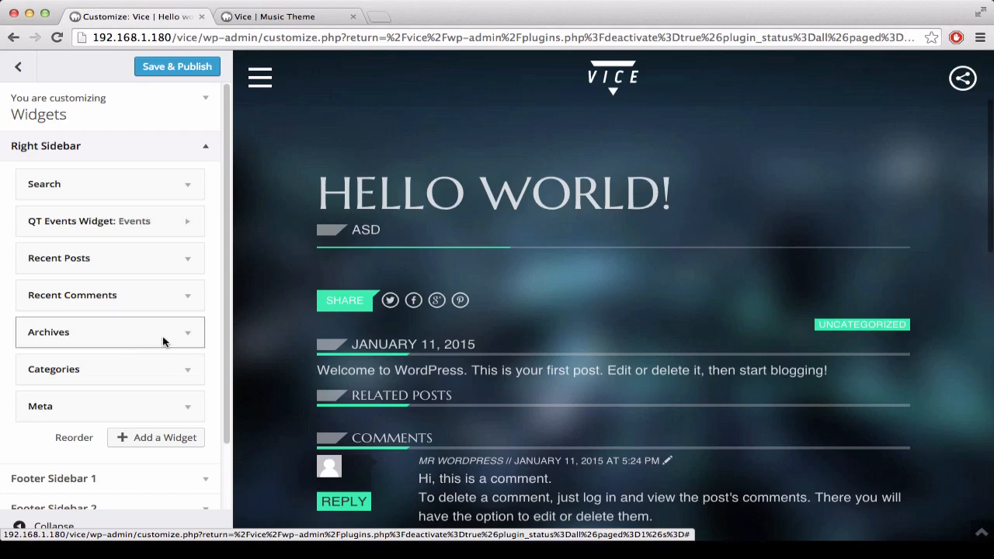
Step: Add a QT Posts Widget to the Right Sidebar
left_click(165, 440)
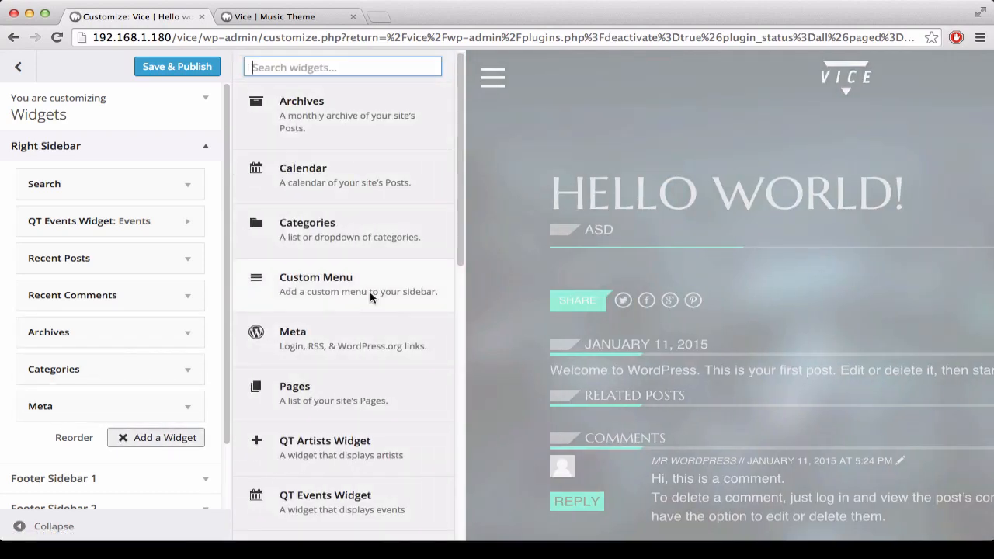
scroll(370, 296, "down", 10)
scroll(366, 302, "up", 2)
scroll(366, 302, "up", 3)
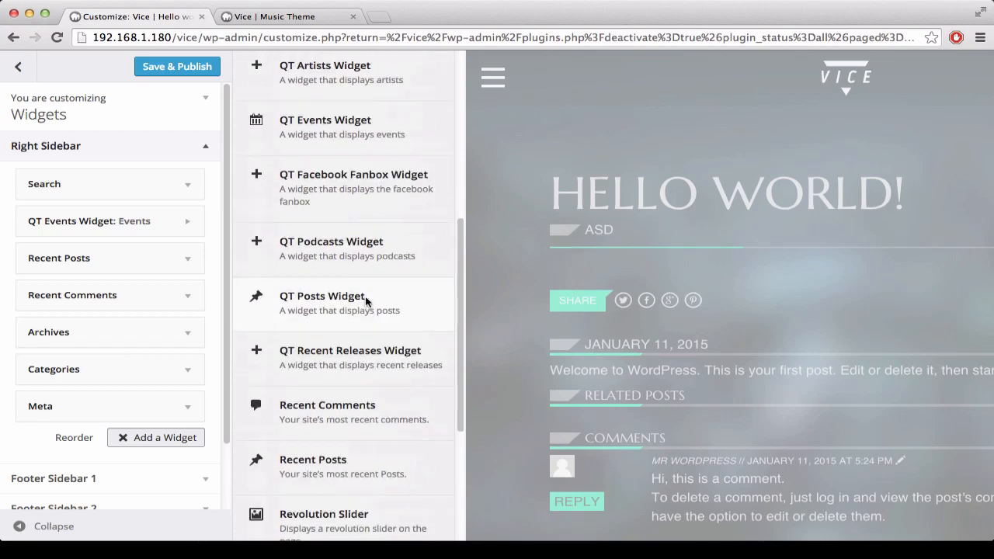
scroll(362, 148, "up", 2)
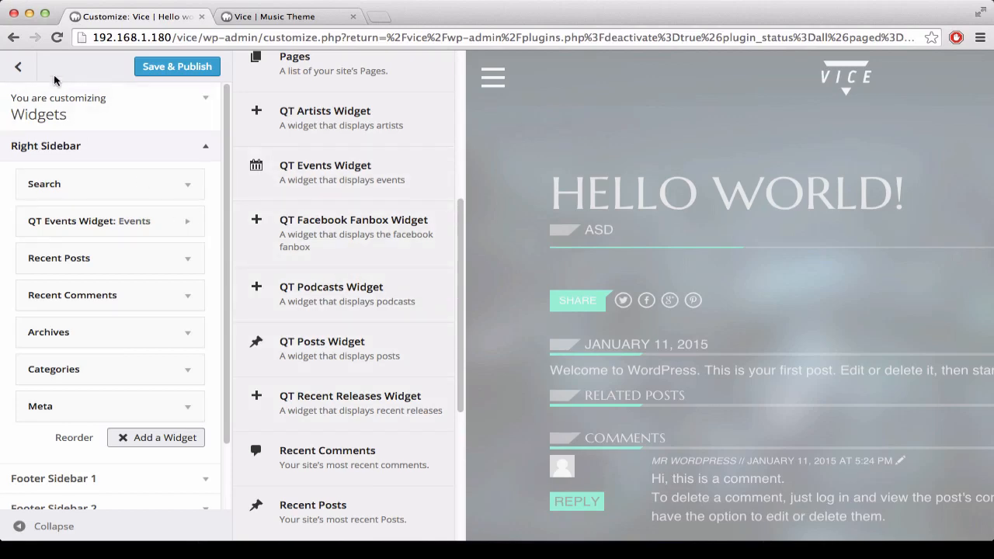
left_click(331, 355)
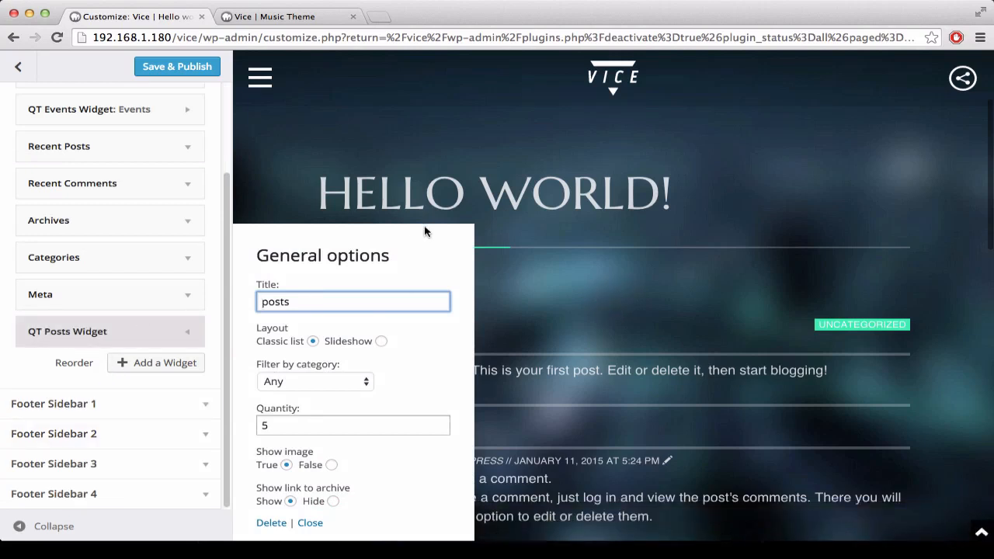
Step: Title the new posts widget News, and save and publish the changes
left_click_drag(335, 308, 219, 299)
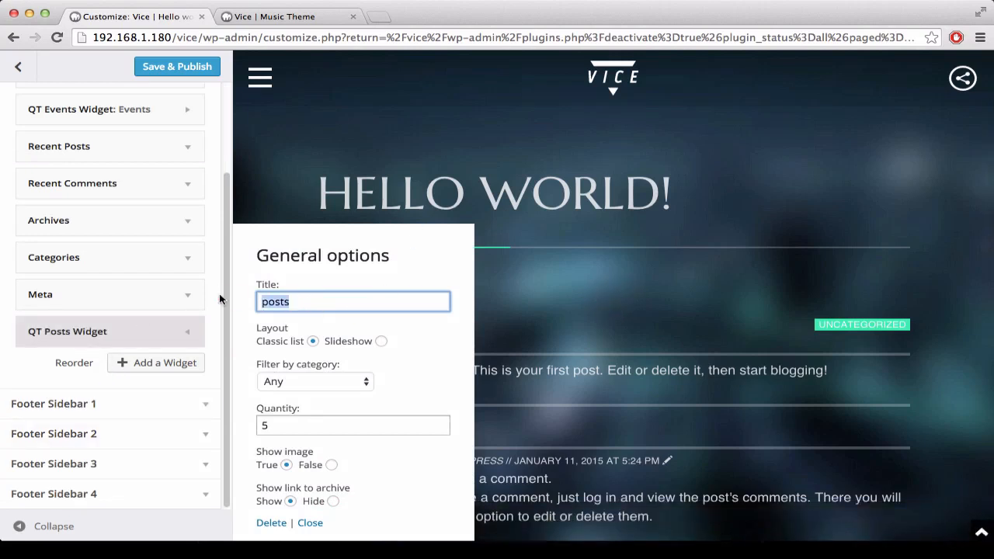
type("News")
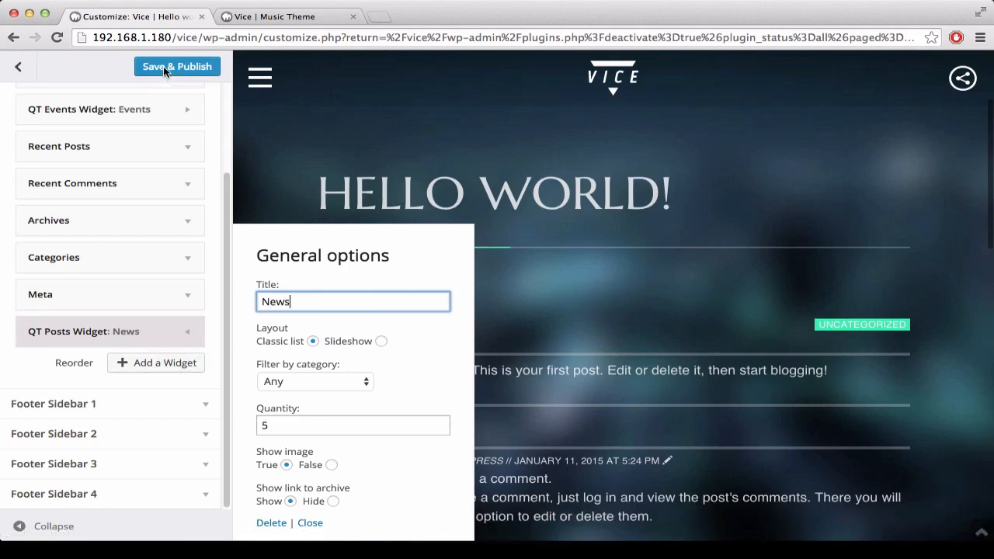
left_click(142, 70)
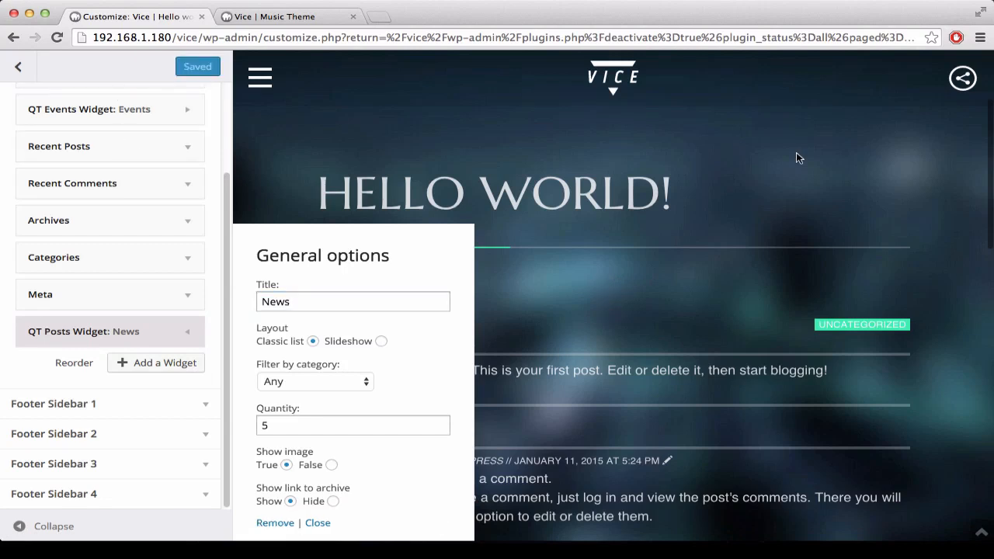
Step: Check the News widget in the full-width preview and return to the main customizer sections
left_click(21, 527)
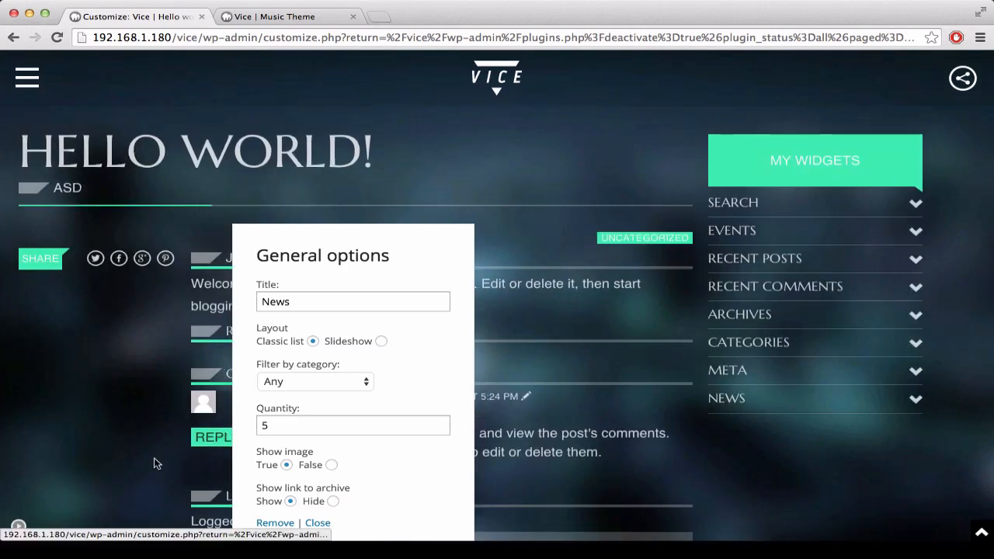
left_click(800, 393)
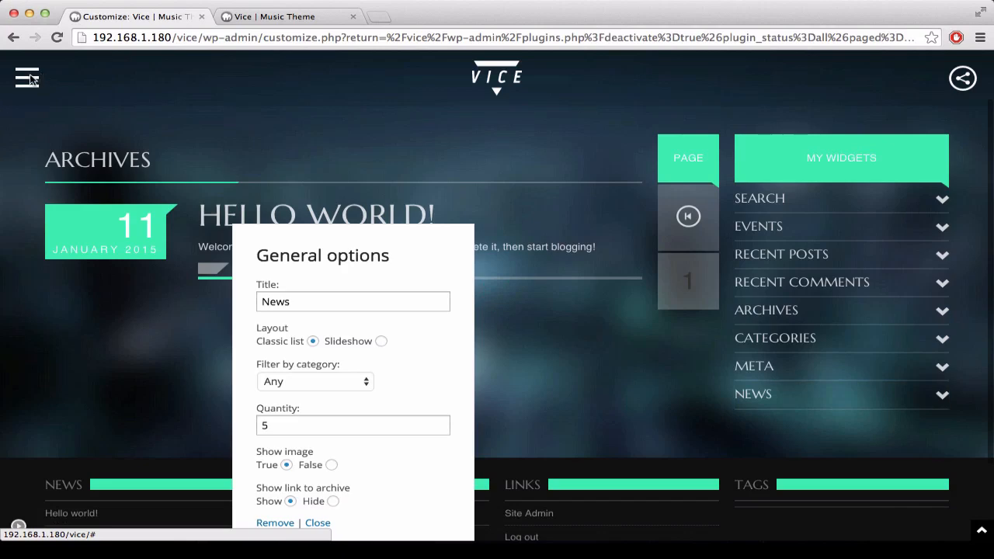
left_click(19, 528)
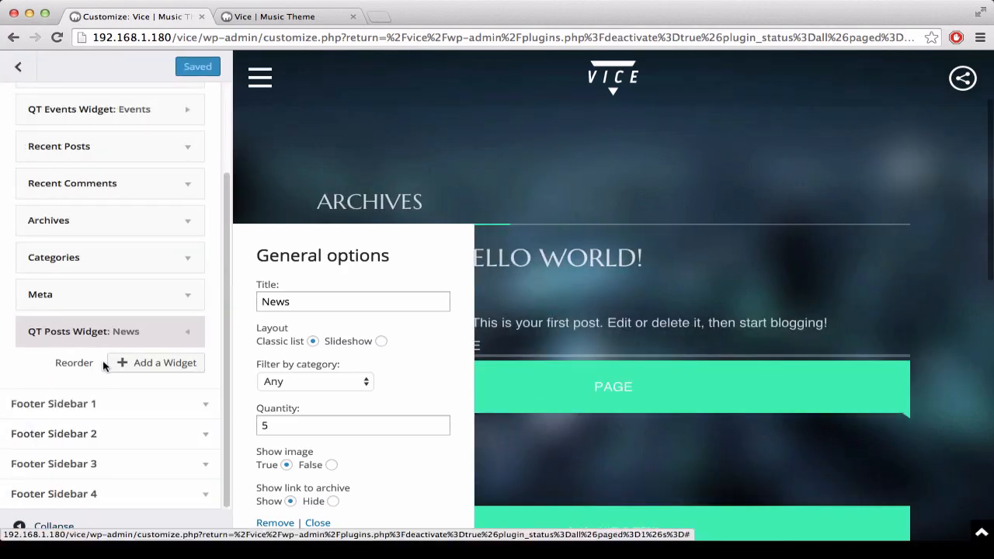
scroll(99, 319, "up", 1)
scroll(100, 310, "up", 4)
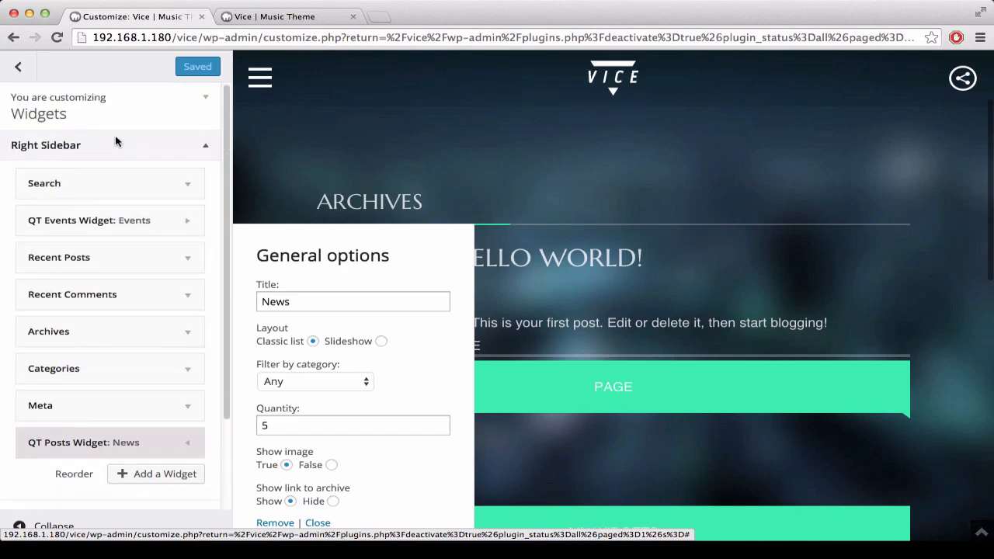
left_click(200, 107)
left_click(198, 111)
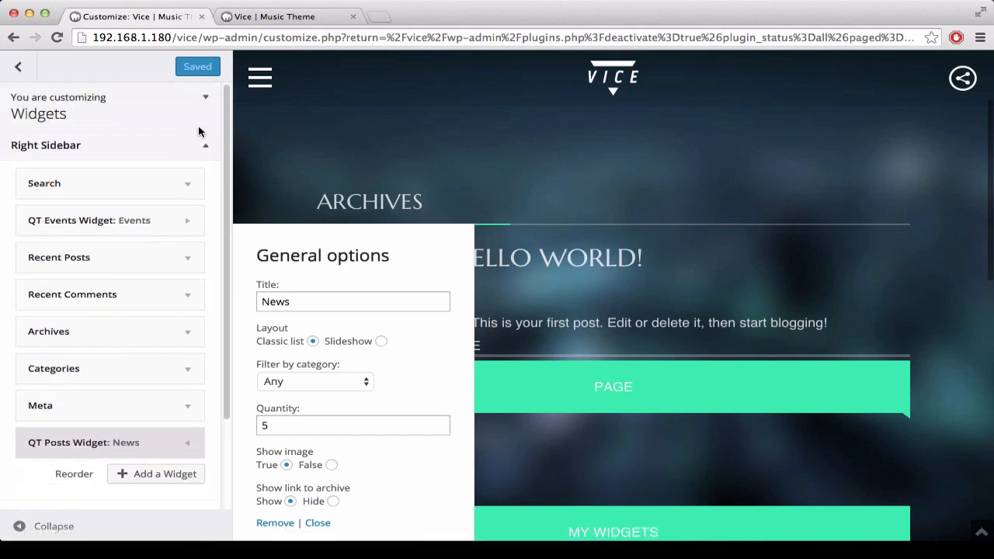
left_click(19, 66)
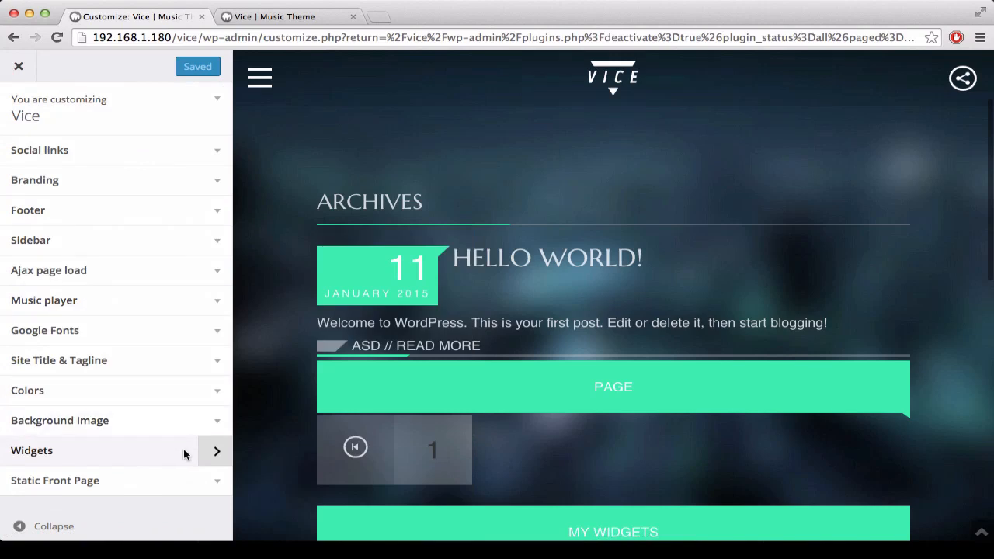
Step: Make the front page display a static page, select Sample Page for it, and save and publish
left_click(216, 483)
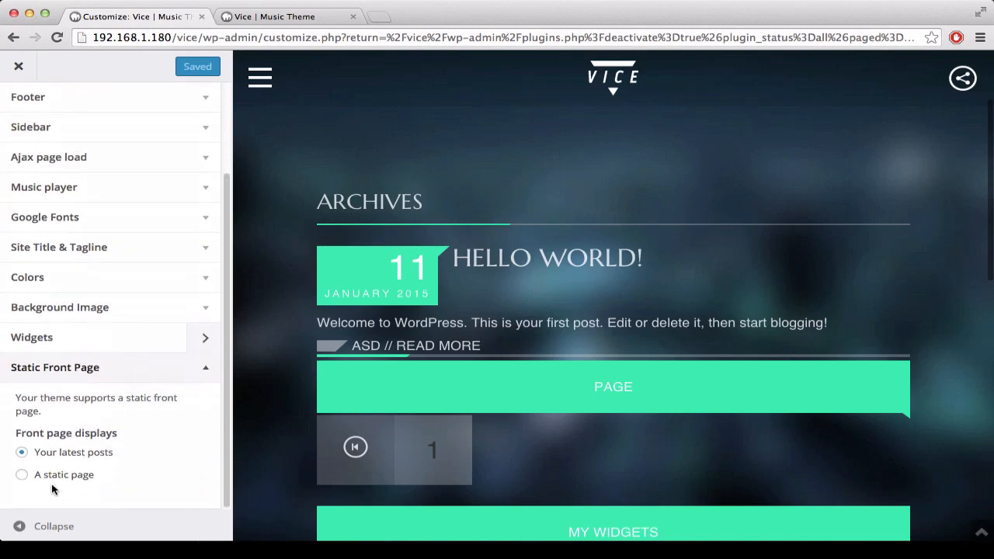
left_click(21, 475)
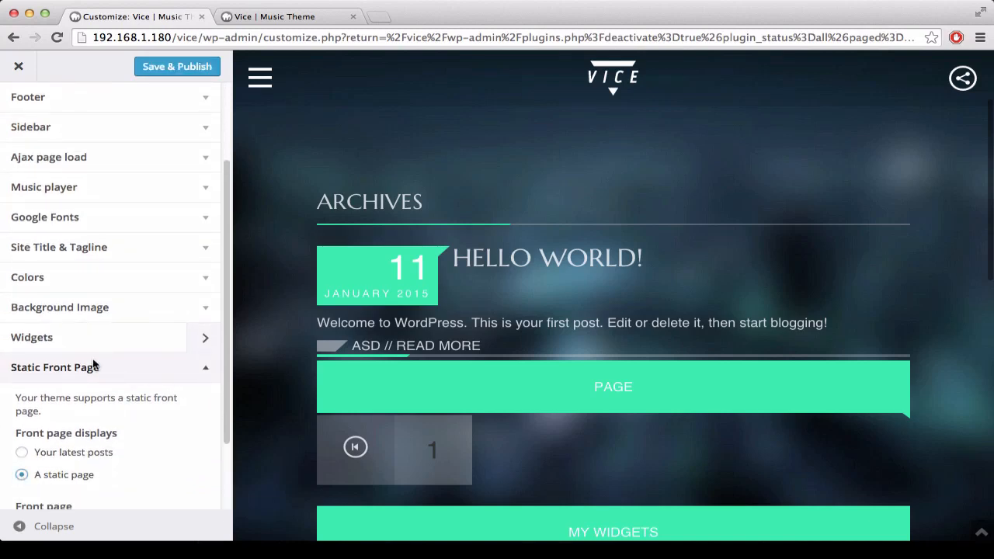
scroll(101, 435, "down", 2)
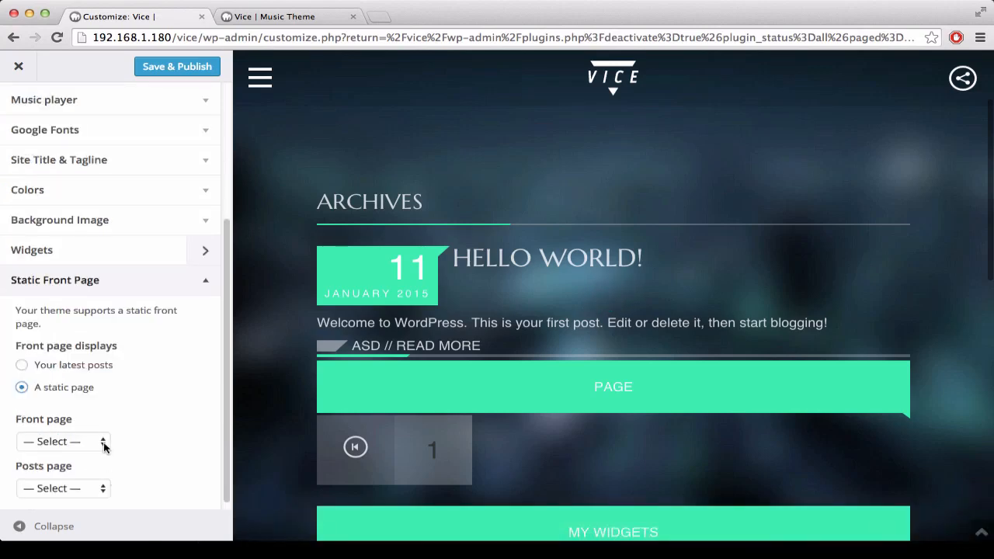
left_click(104, 446)
left_click(94, 452)
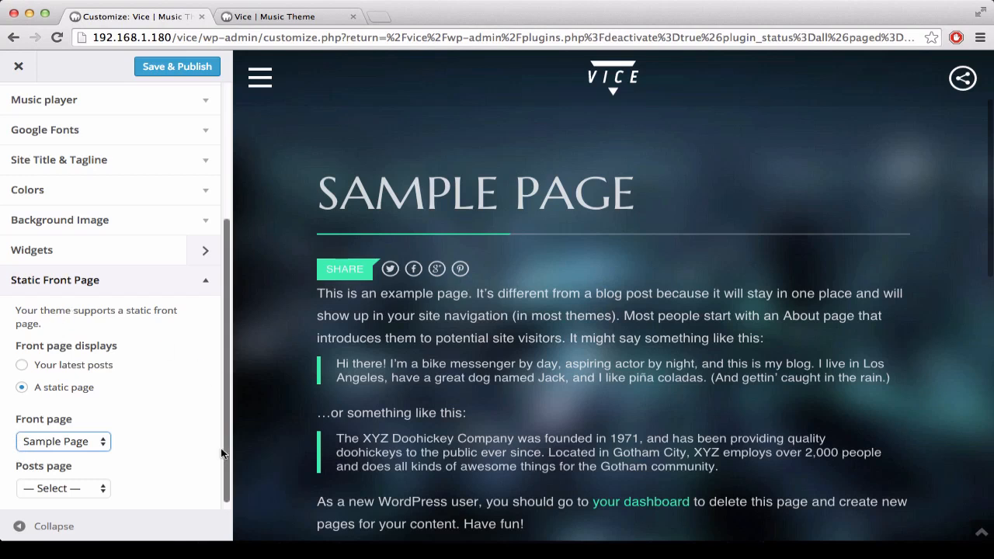
left_click(177, 66)
mouse_move(44, 543)
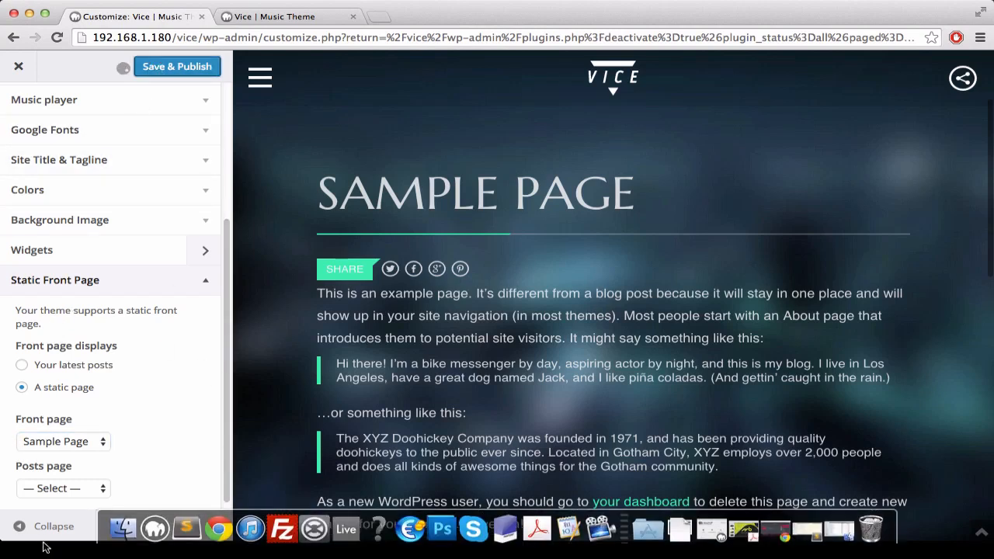
Step: Close the theme customizer and return to the dashboard's Plugins page
left_click(18, 67)
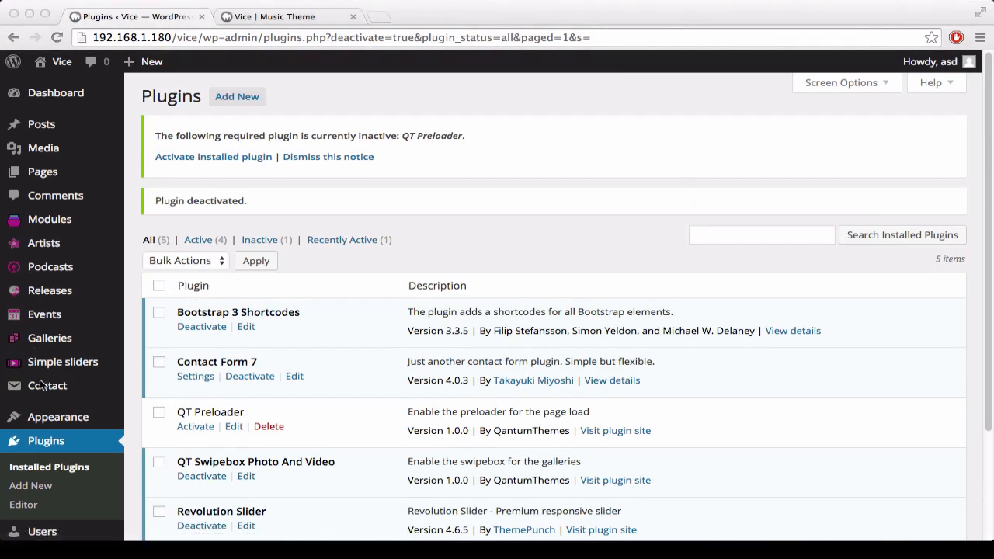
scroll(43, 386, "down", 2)
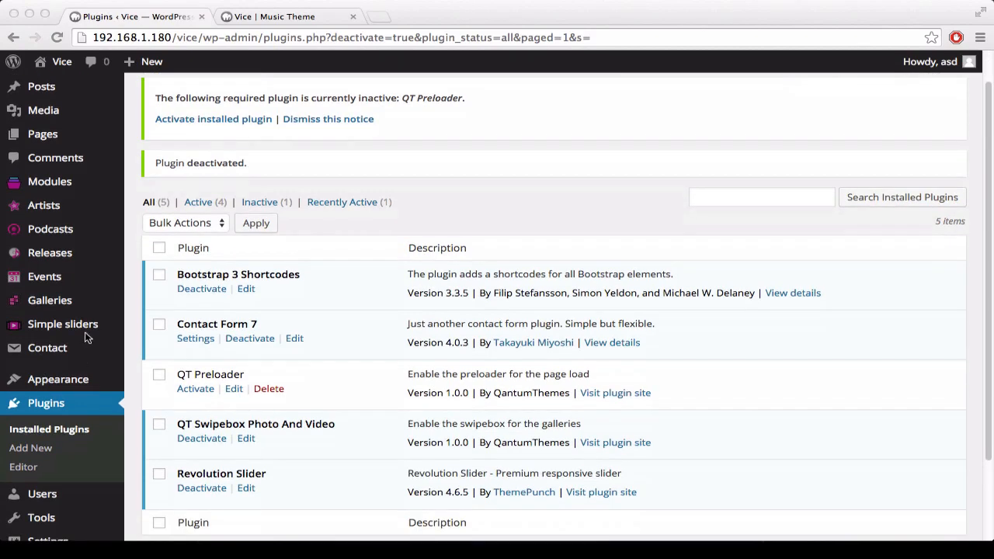
scroll(78, 354, "down", 2)
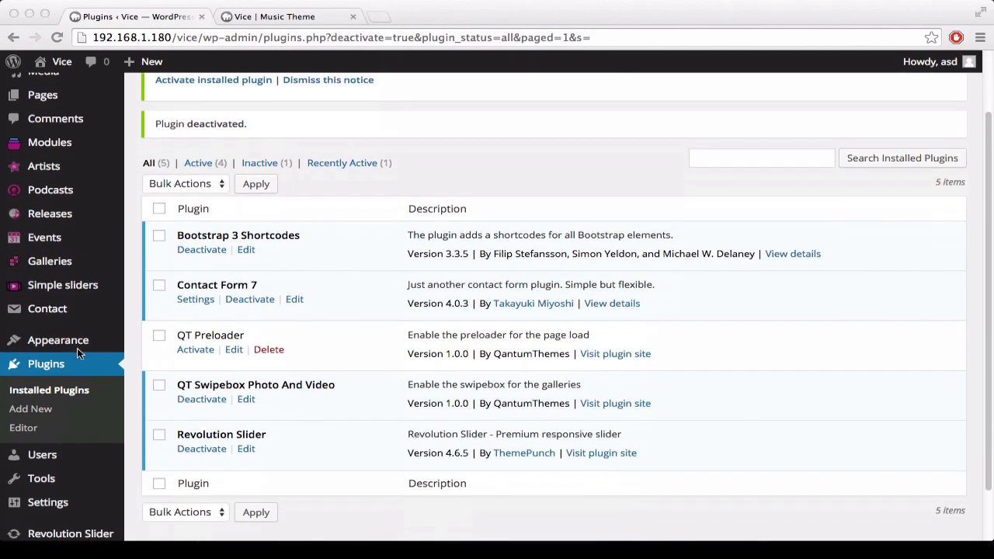
Step: Create a navigation menu named Our main Menu in the dashboard's menu editor, keeping the two Sample Page items
scroll(73, 349, "down", 1)
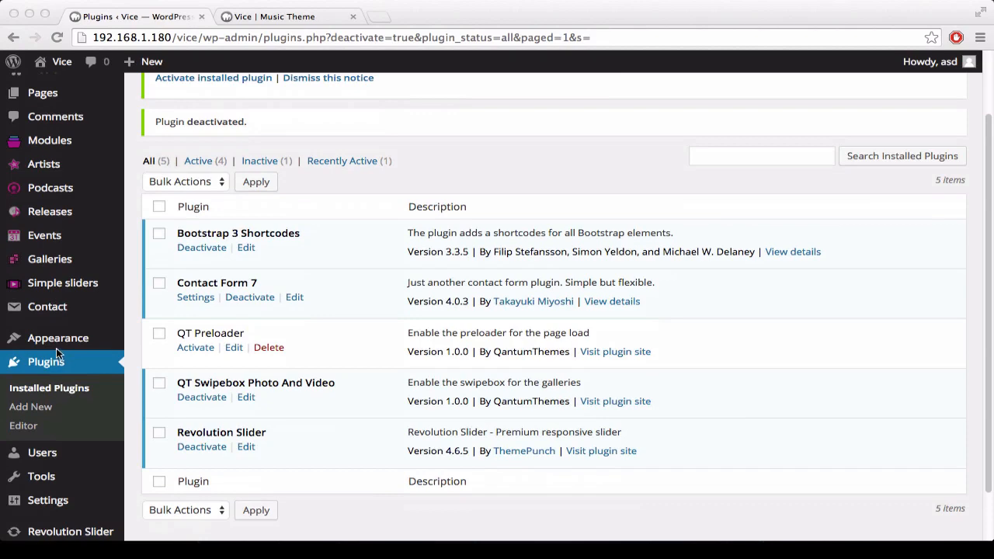
left_click(149, 398)
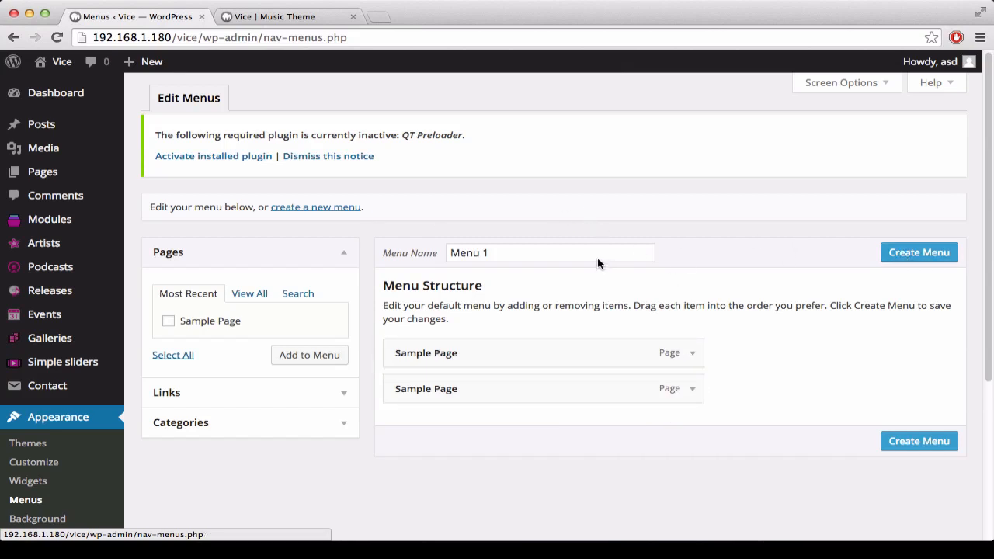
left_click(393, 251)
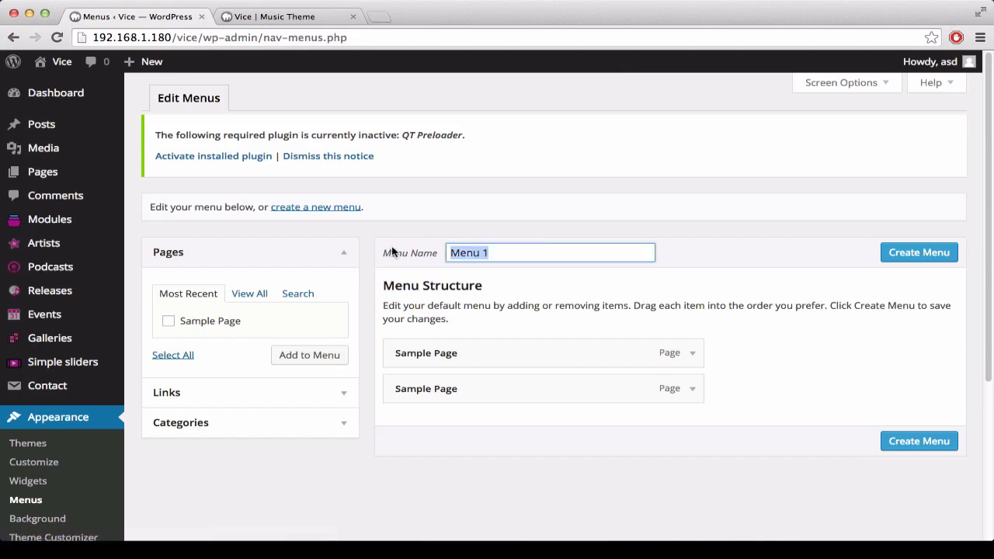
type("Our main")
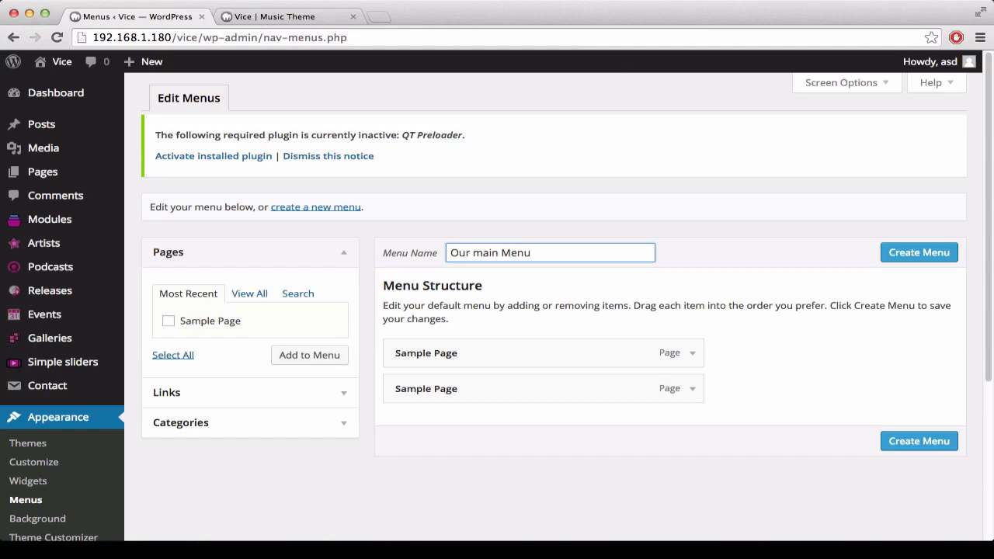
left_click(929, 252)
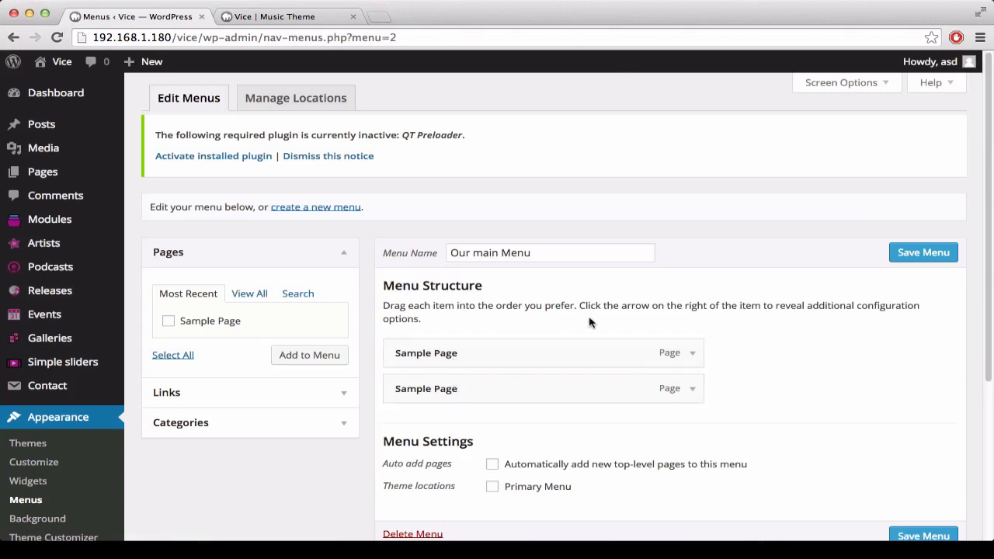
Step: Assign Our main Menu to the Primary Menu theme location and save the changes
left_click(307, 98)
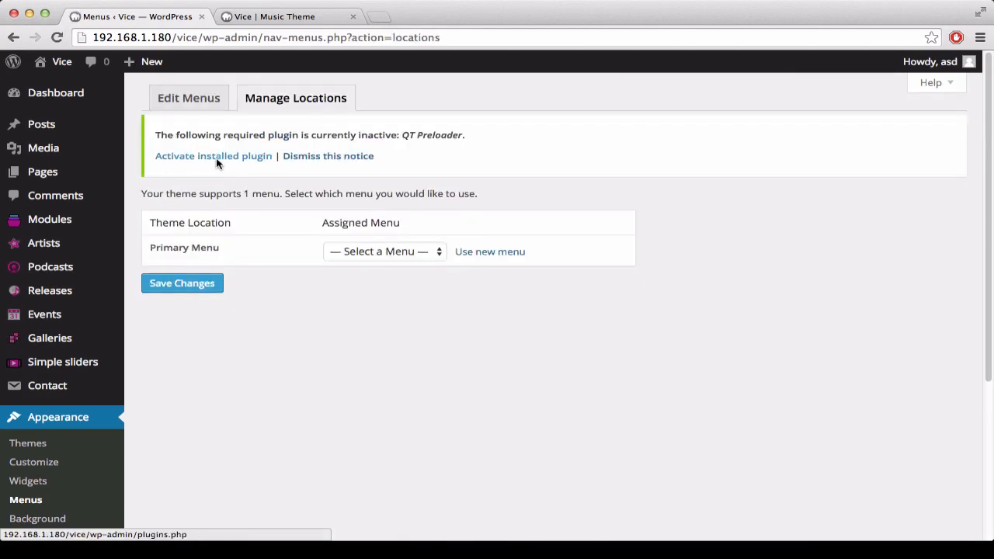
left_click(385, 252)
left_click(380, 266)
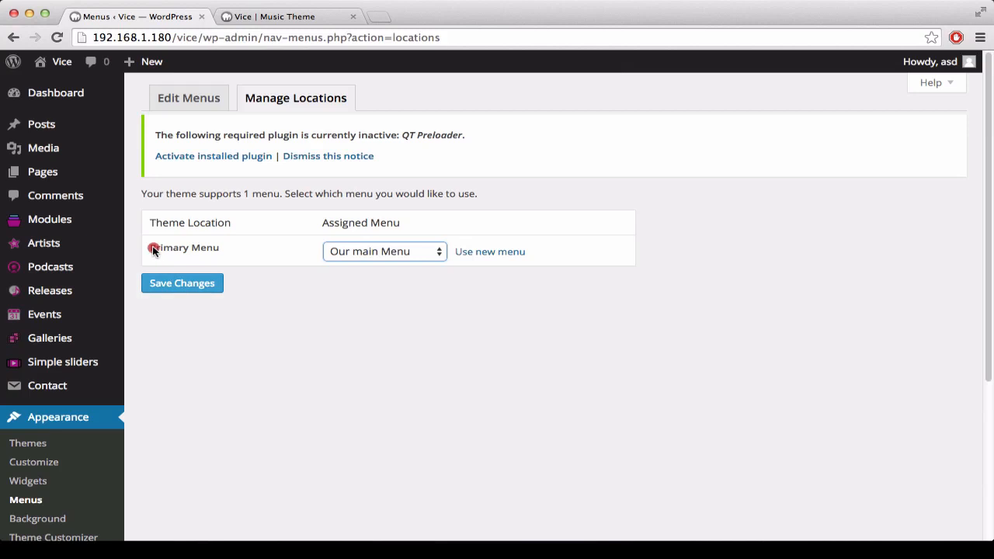
left_click_drag(155, 249, 245, 267)
left_click(179, 284)
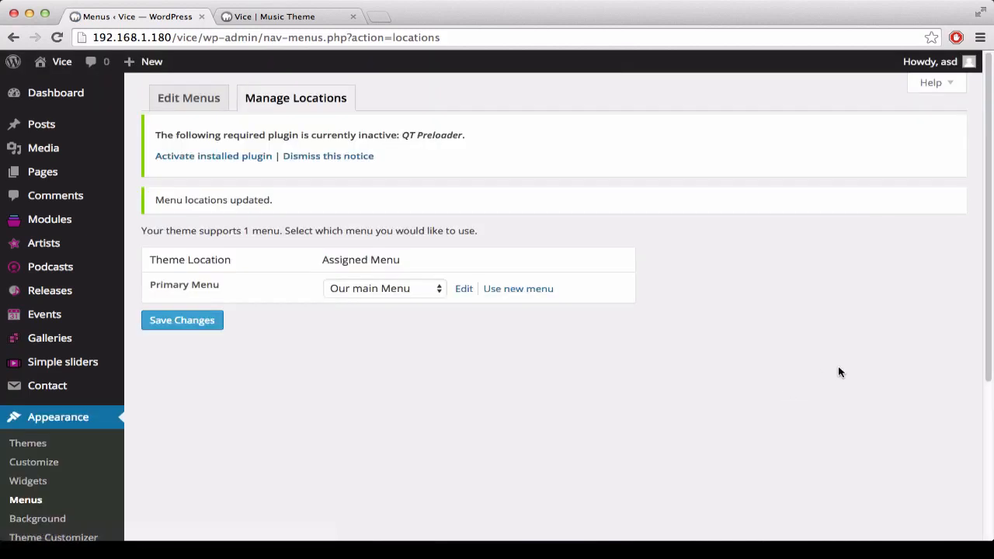
Step: Reload the live Vice site, check the menu entries in its side navigation, and close the navigation again
left_click(336, 20)
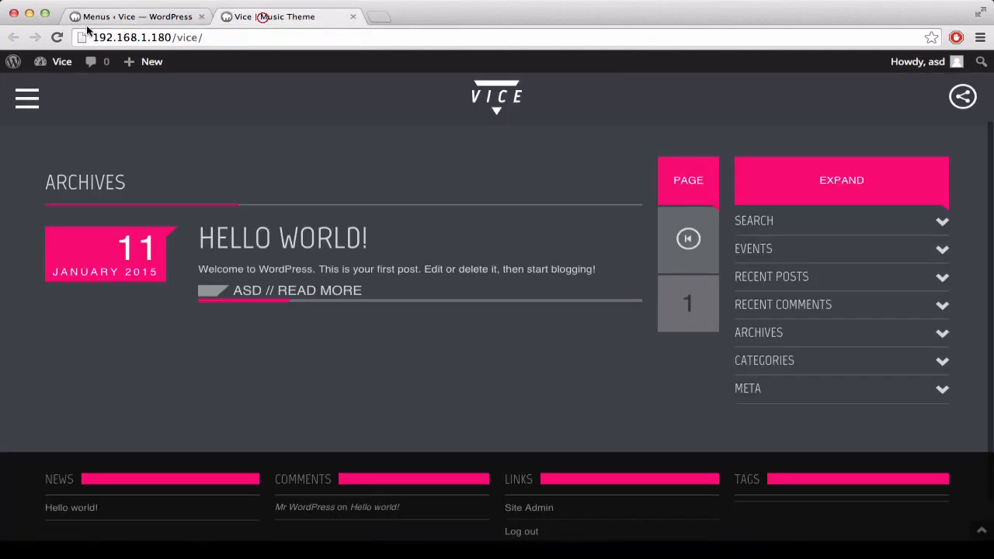
left_click(53, 39)
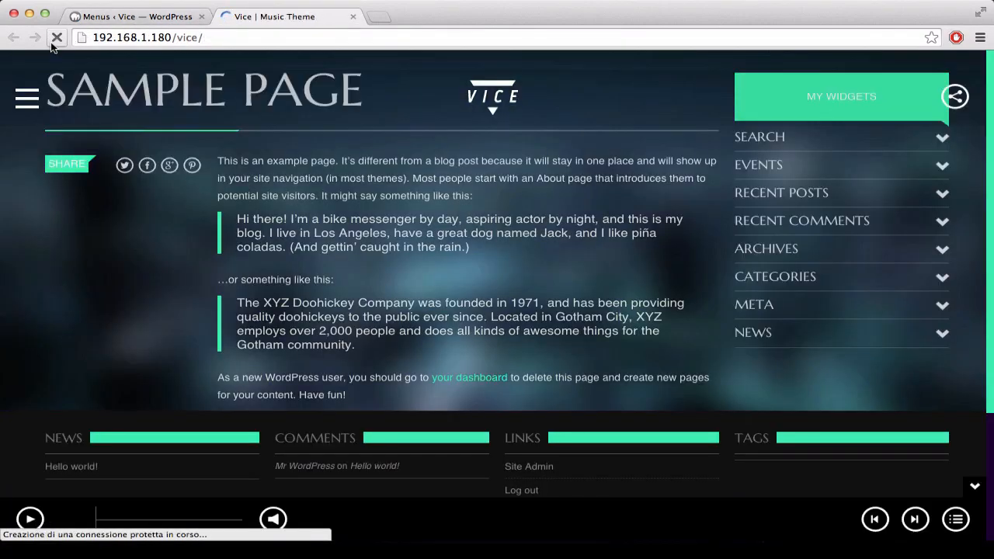
left_click(27, 101)
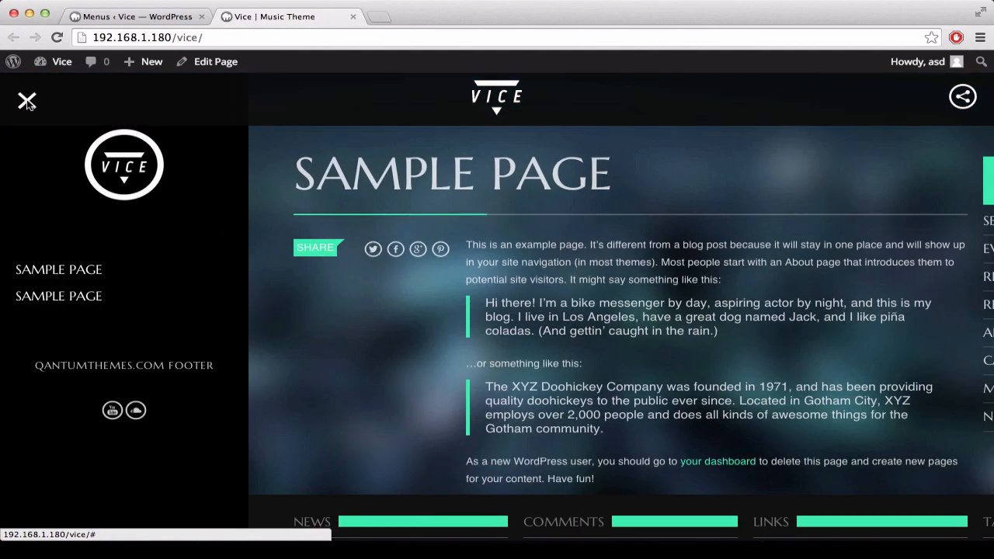
left_click(27, 101)
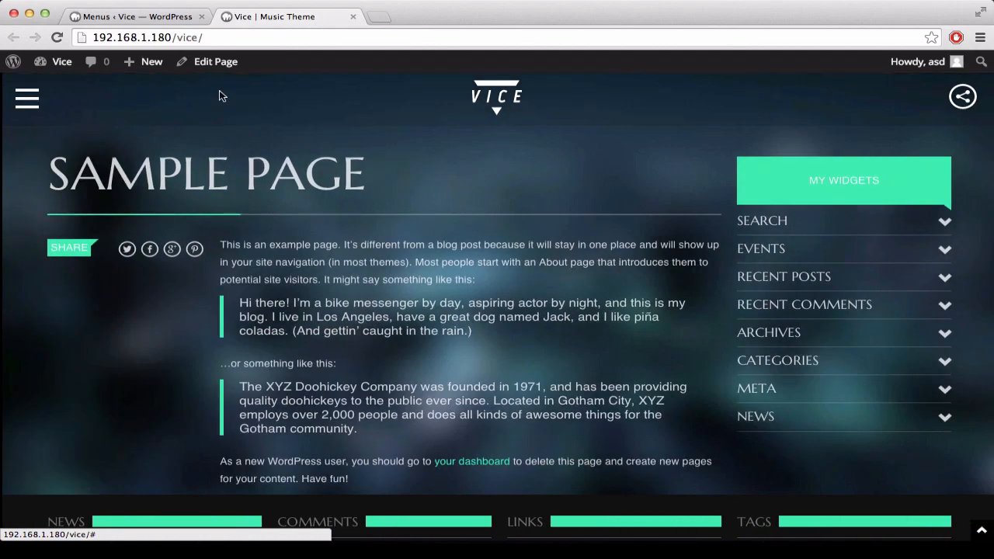
Step: Return to editing Our main Menu, nest the second Sample Page under the first as a sub item, and save the menu
left_click(128, 17)
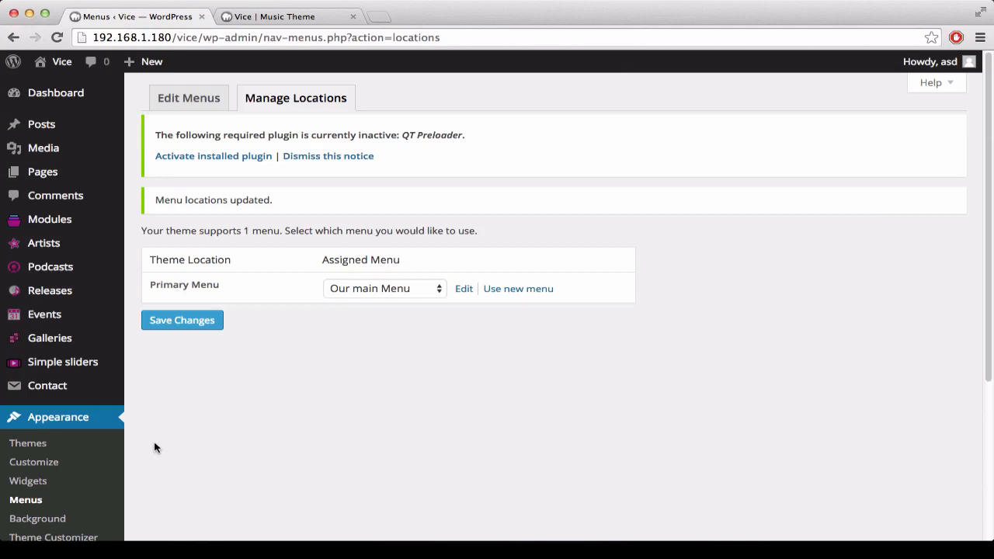
left_click(192, 97)
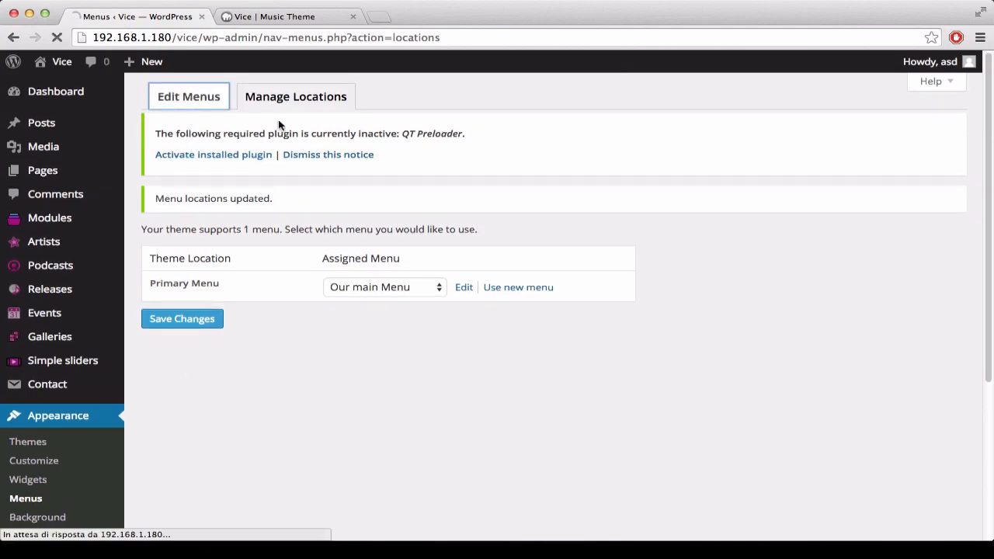
scroll(621, 349, "down", 1)
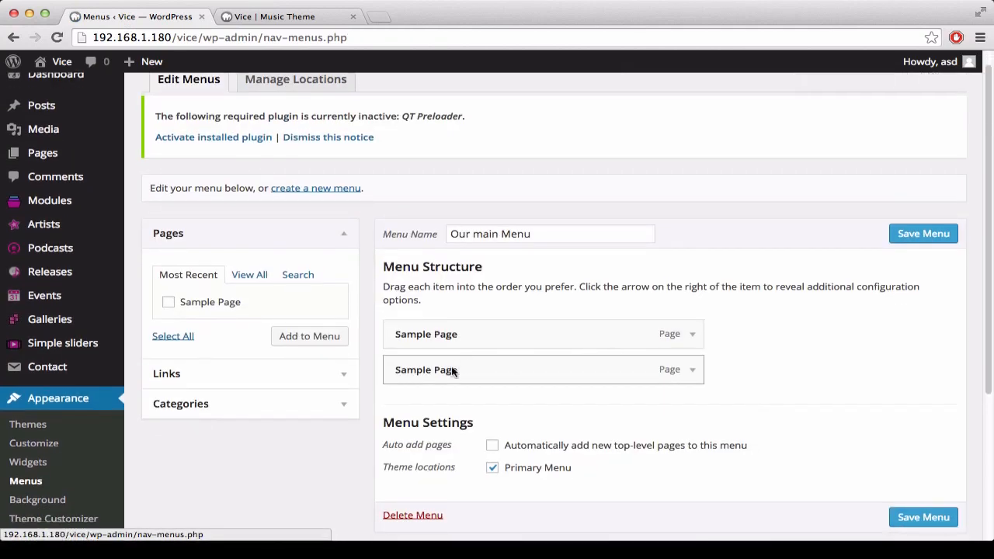
left_click_drag(451, 371, 476, 380)
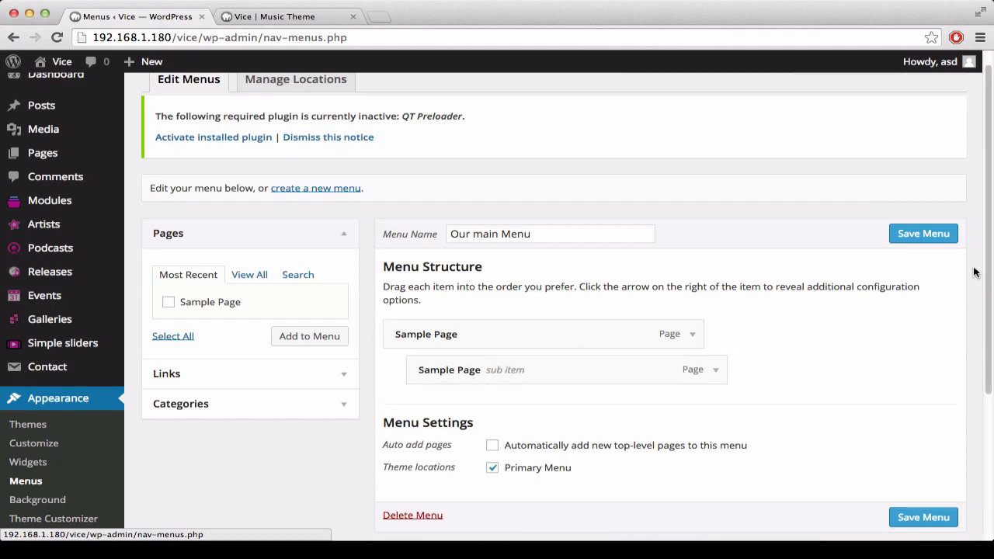
left_click(946, 238)
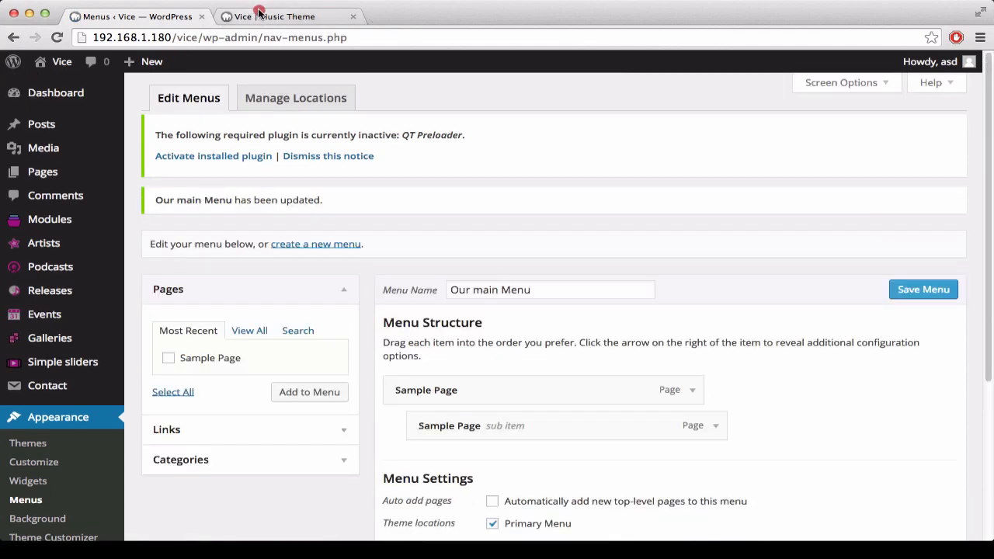
Step: Reload the live site, check the Sample Page submenu in its side navigation, and close the site to return to the menu editor
left_click(258, 13)
left_click(55, 39)
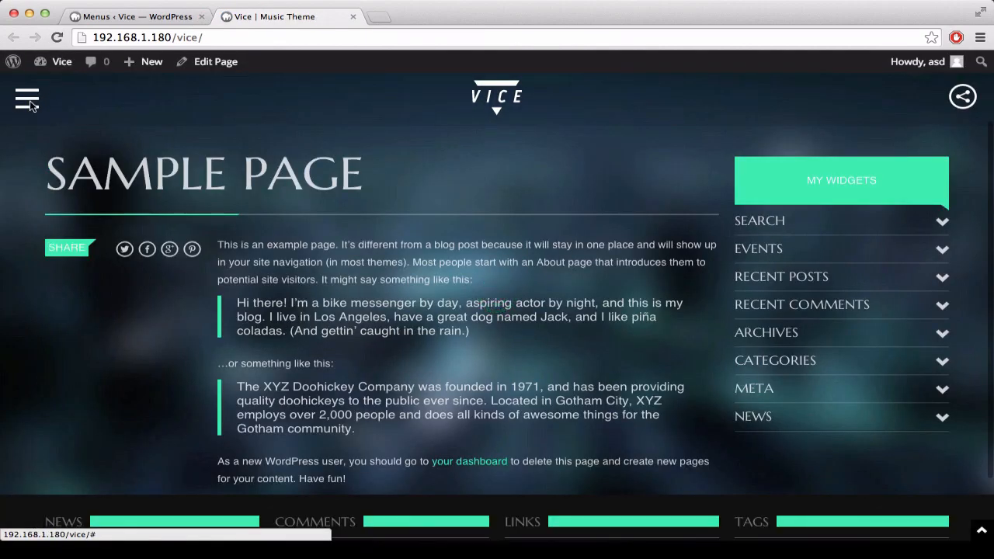
left_click(27, 99)
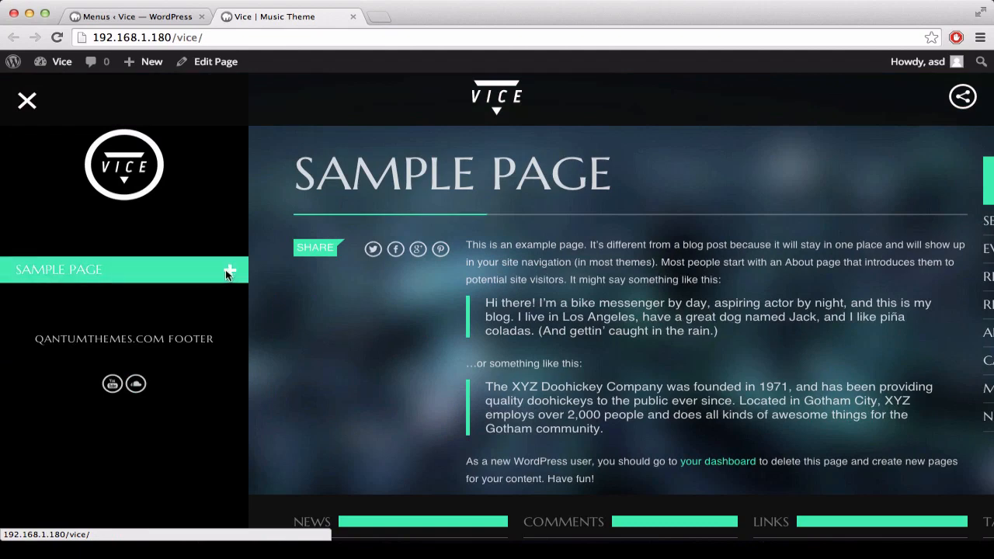
left_click(227, 270)
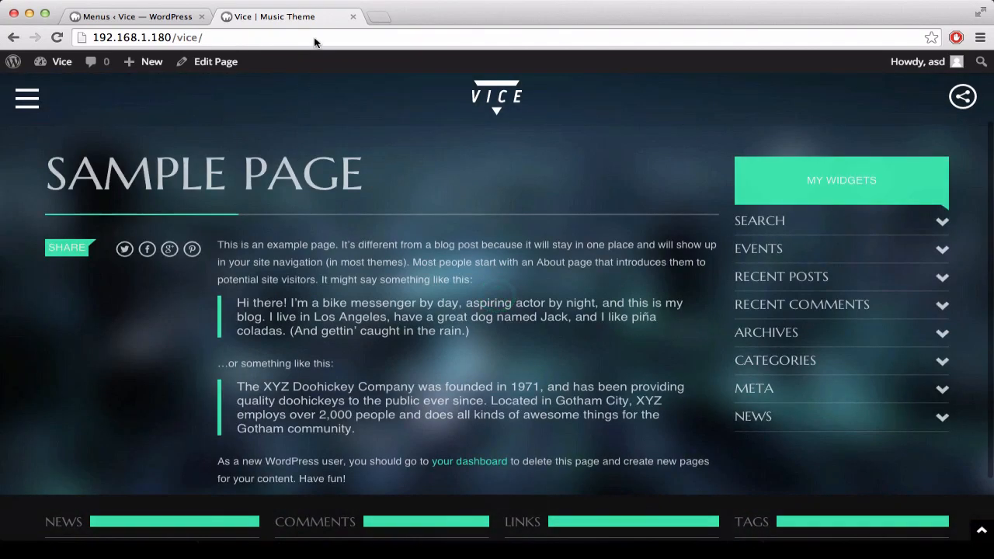
left_click(351, 16)
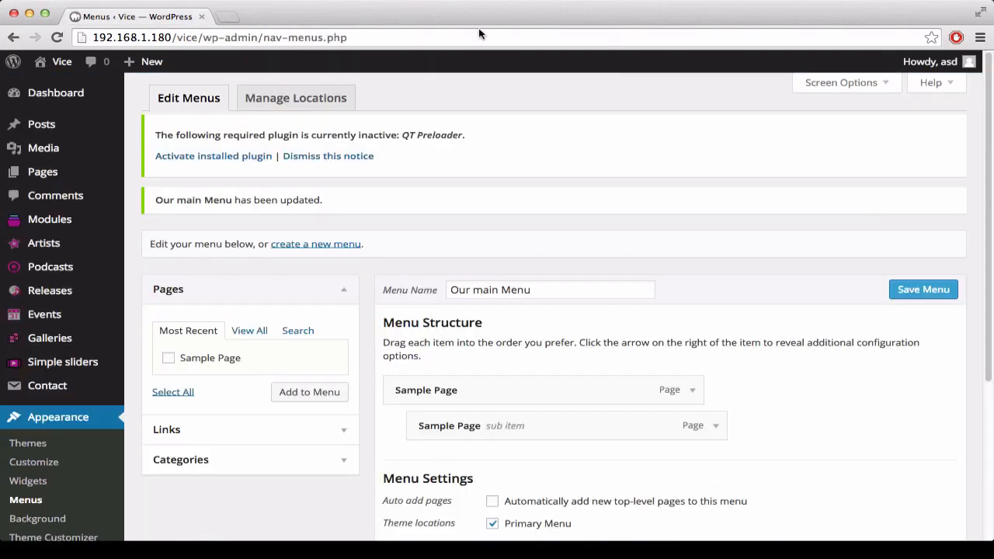
scroll(47, 458, "down", 1)
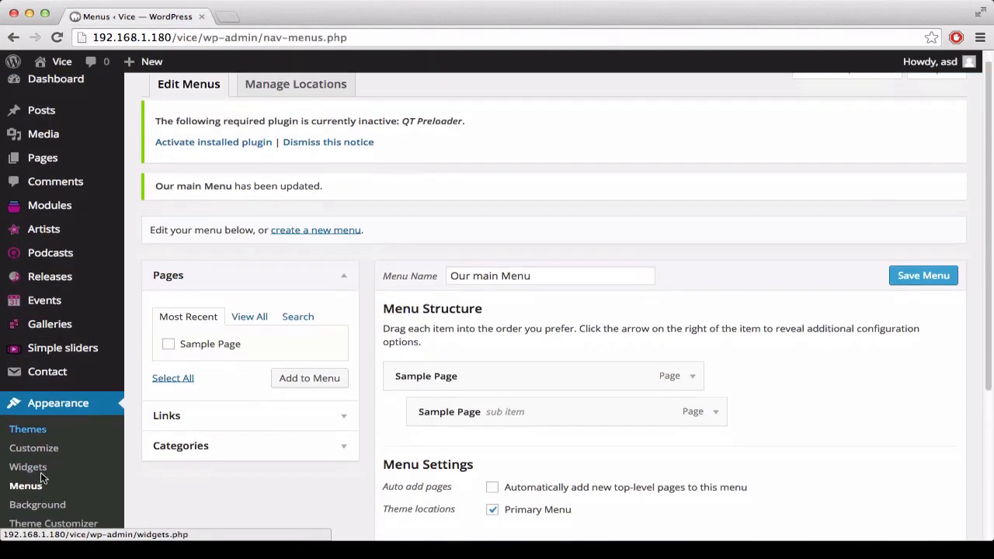